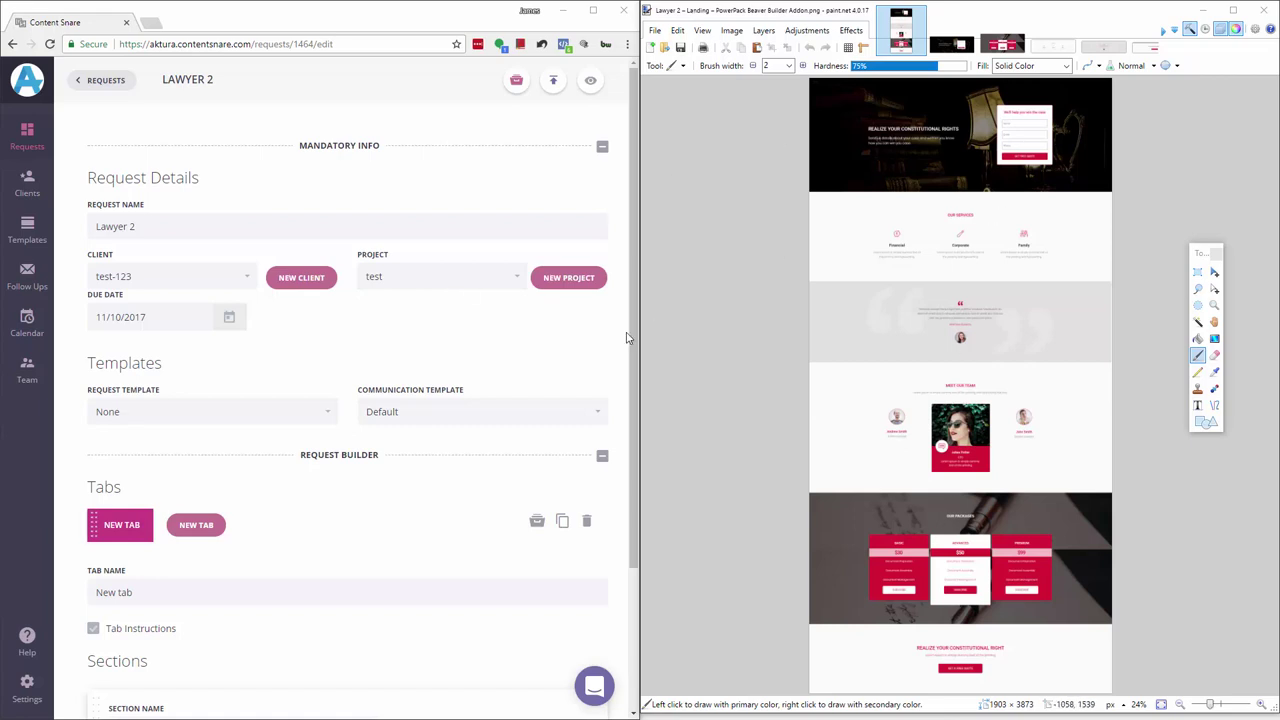
{"action": "scroll", "coordinate": [985, 281], "scroll_direction": "up", "scroll_amount": 2}
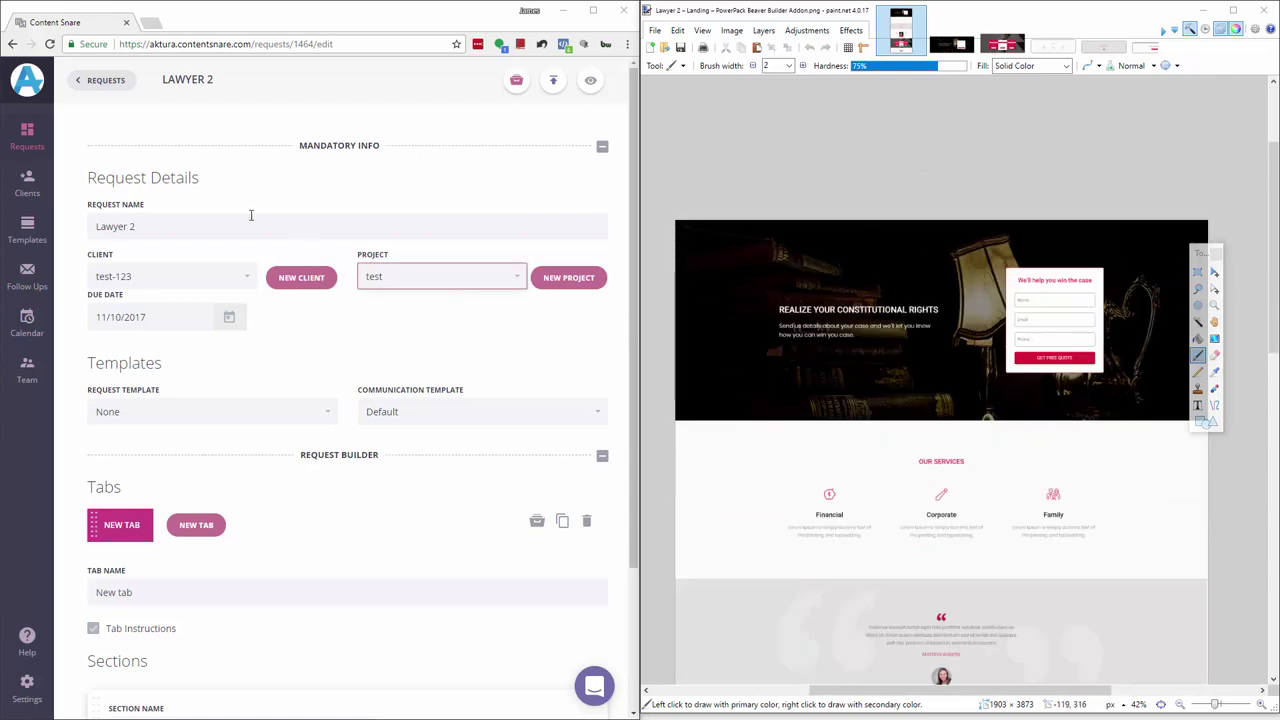
{"action": "left_click_drag", "start_coordinate": [168, 217], "coordinate": [97, 218]}
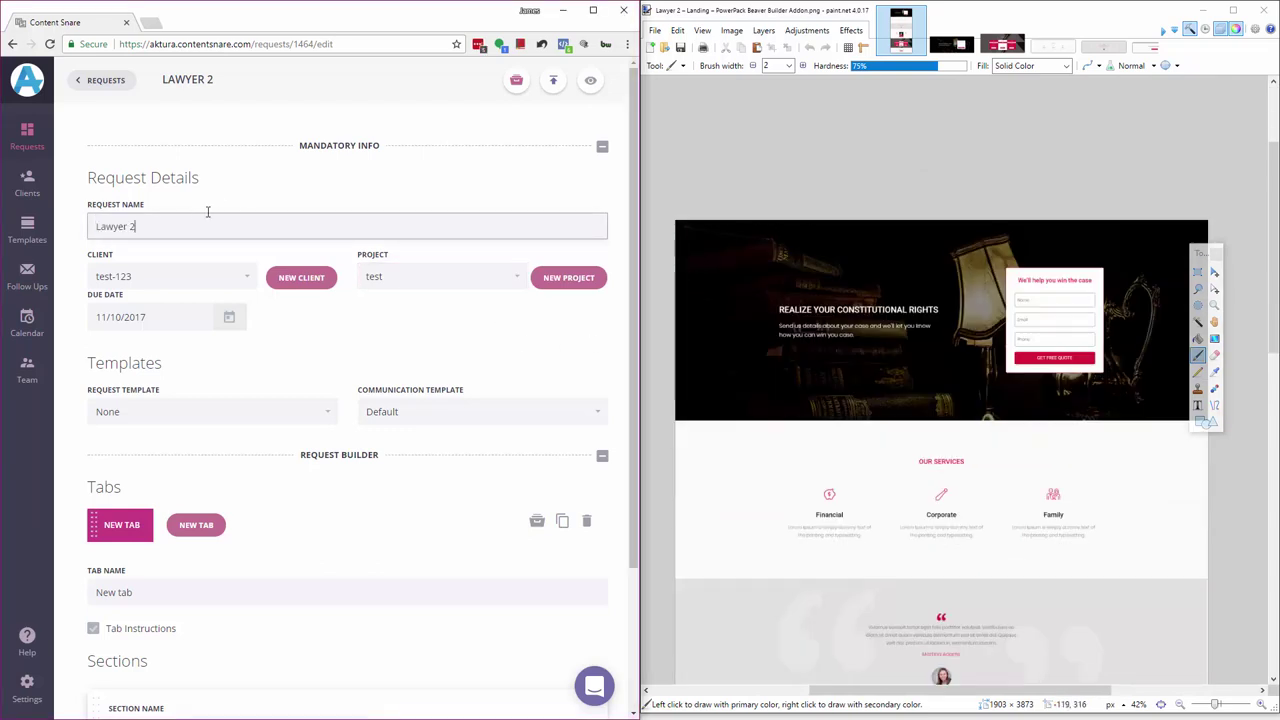
{"action": "left_click", "coordinate": [519, 273]}
{"action": "scroll", "coordinate": [818, 455], "scroll_direction": "down", "scroll_amount": 1}
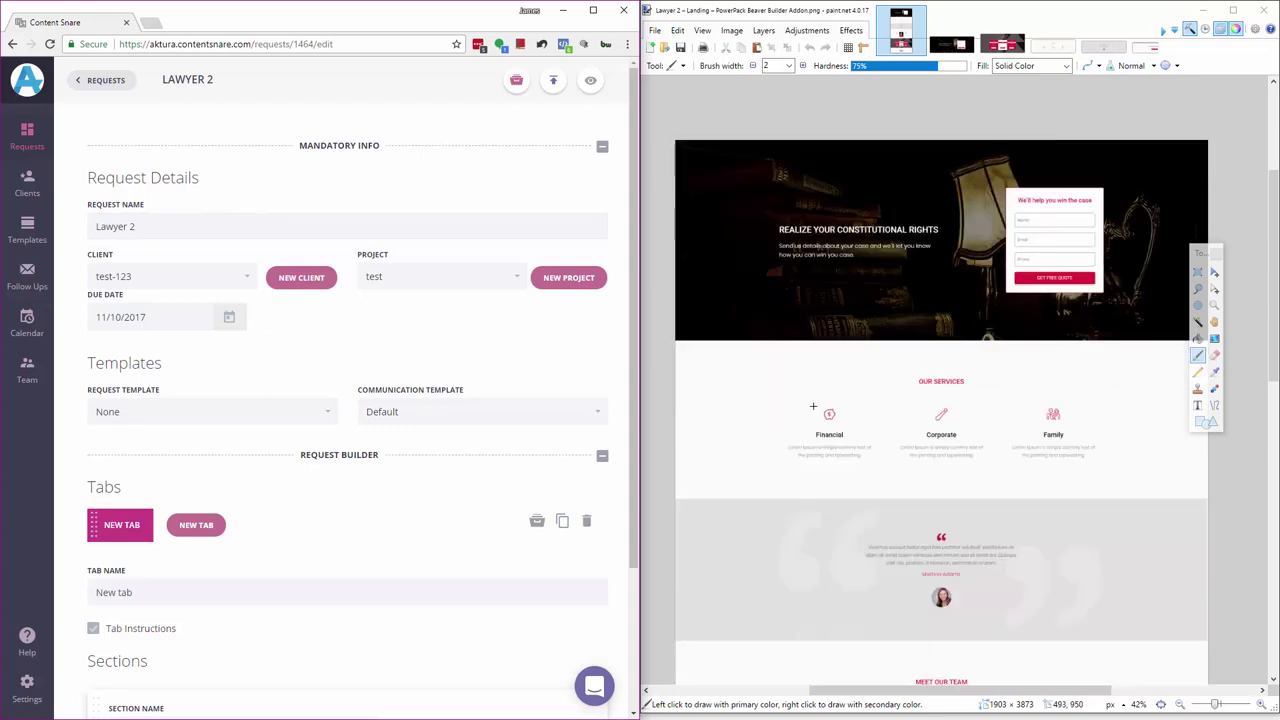
- Rename the request's only tab as Homepage
{"action": "scroll", "coordinate": [484, 355], "scroll_direction": "down", "scroll_amount": 1}
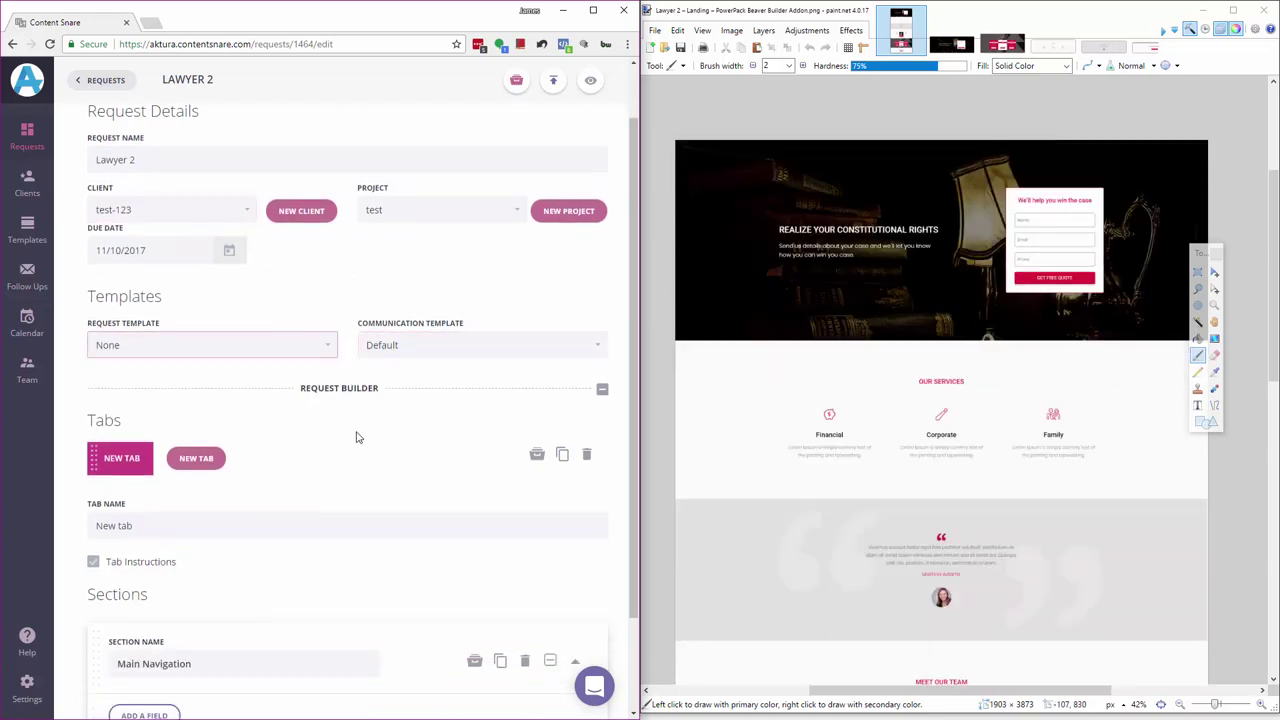
{"action": "scroll", "coordinate": [357, 437], "scroll_direction": "down", "scroll_amount": 1}
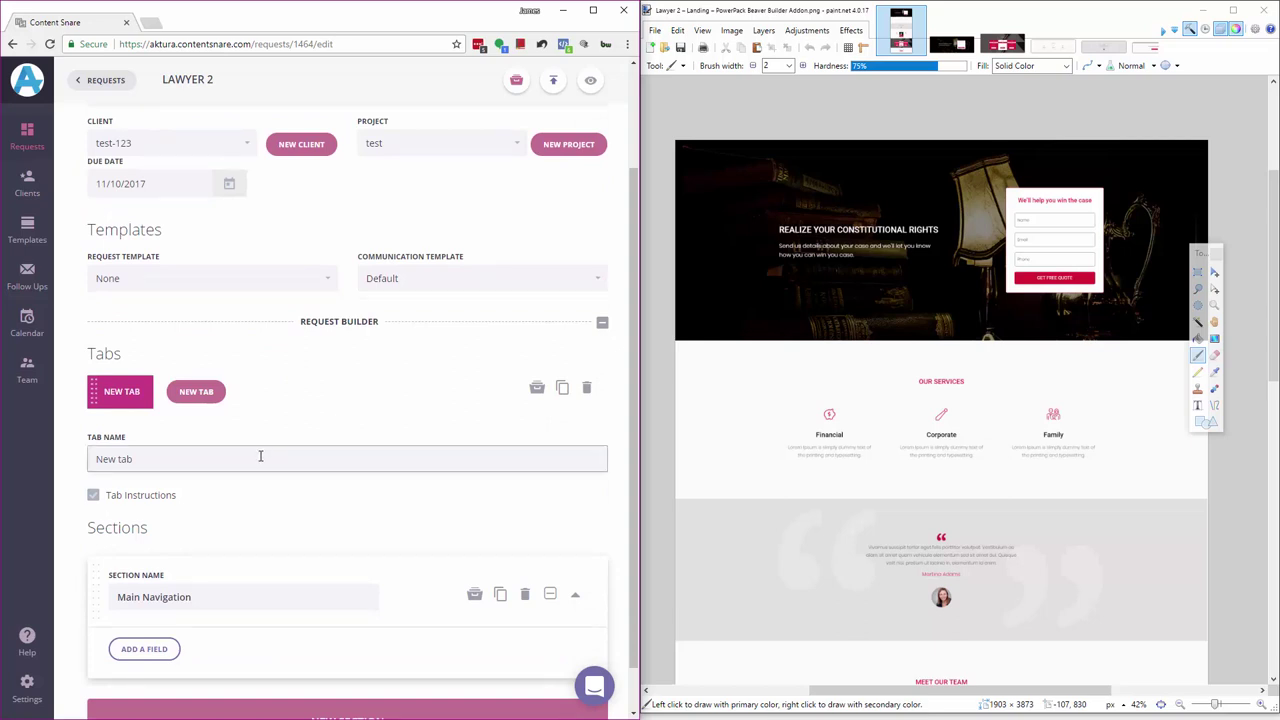
{"action": "triple_click", "coordinate": [104, 455]}
{"action": "type", "text": "Home"}
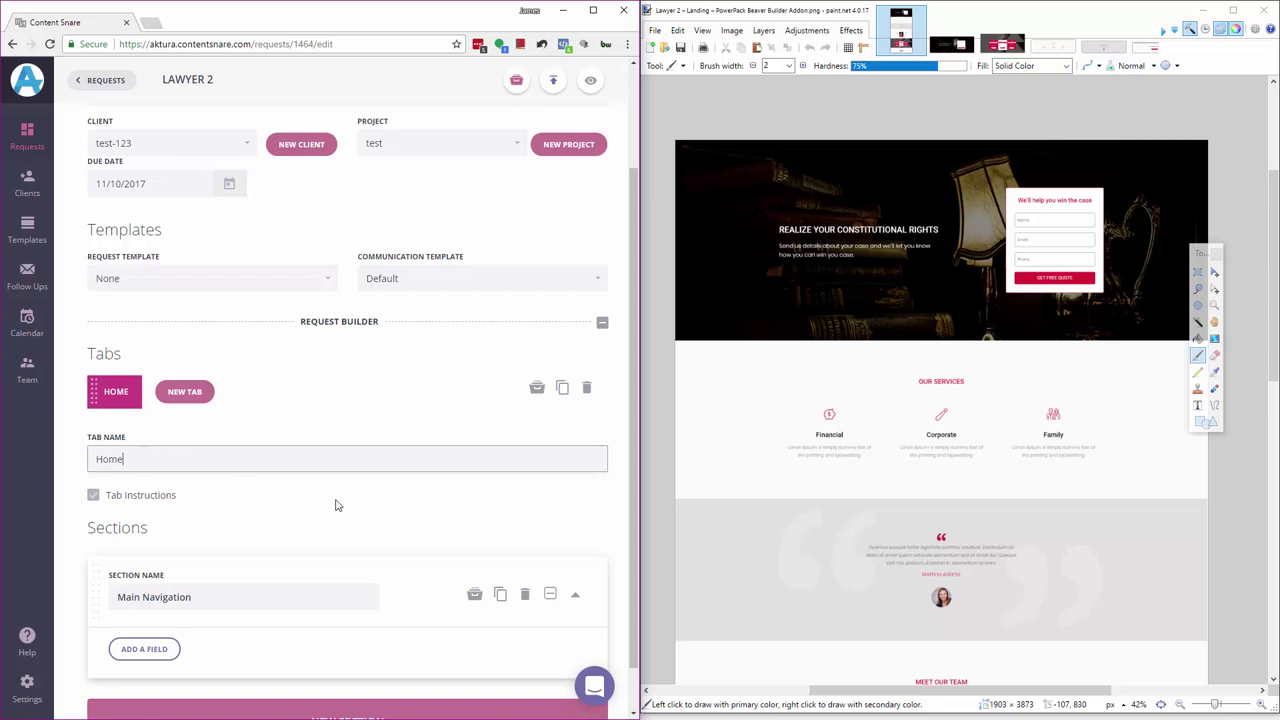
{"action": "type", "text": "page"}
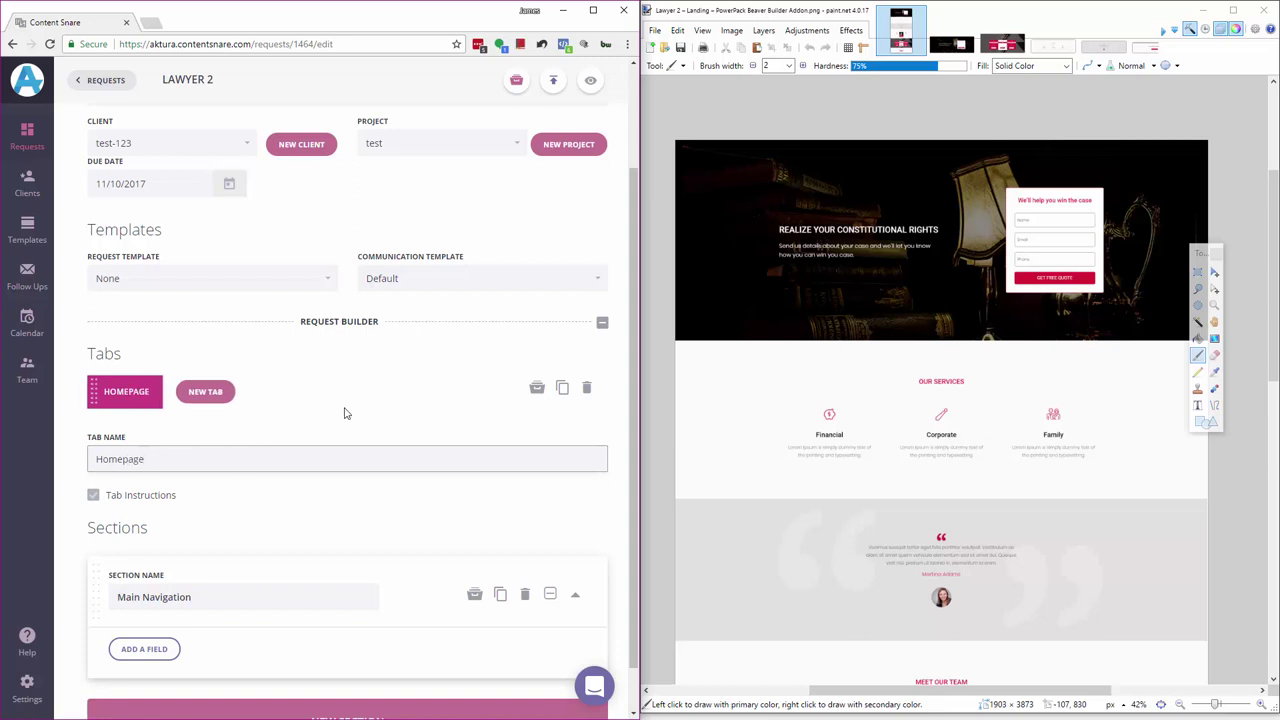
{"action": "scroll", "coordinate": [345, 413], "scroll_direction": "down", "scroll_amount": 1}
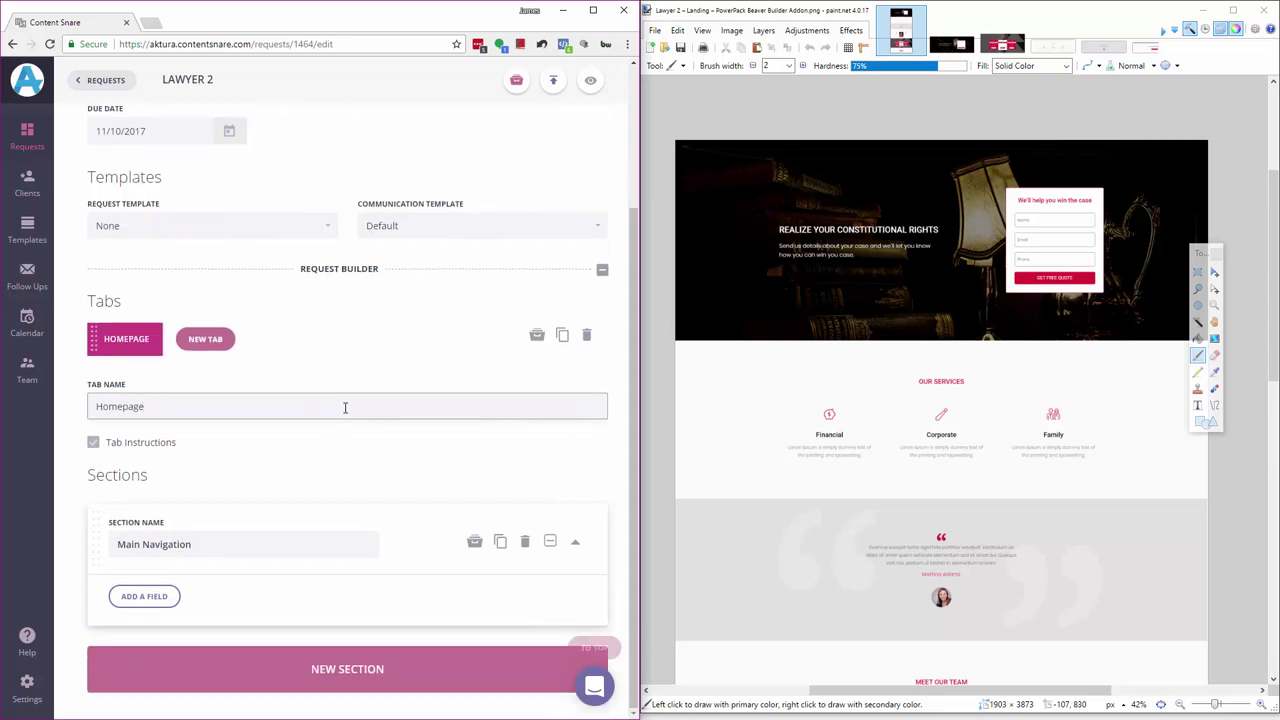
{"action": "left_click", "coordinate": [253, 446]}
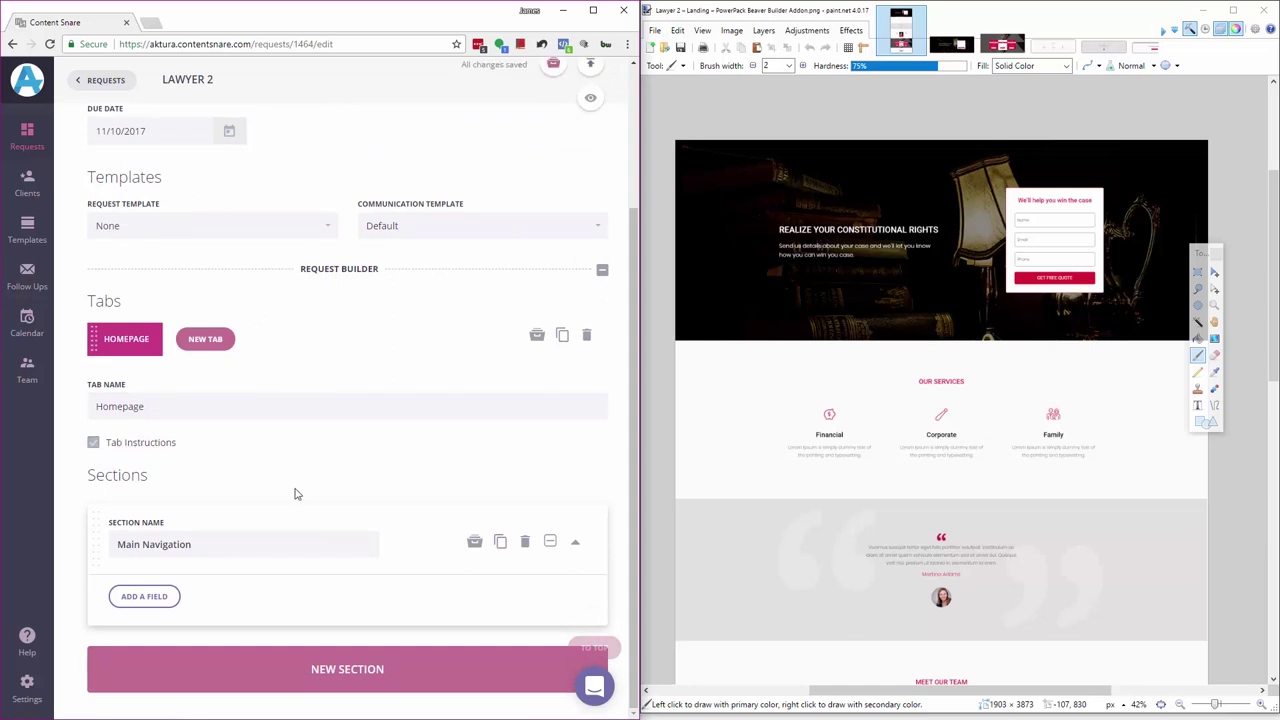
- Look over the landing page mockup from the header down past the team section to see which content sections it needs
{"action": "left_click", "coordinate": [247, 537]}
{"action": "triple_click", "coordinate": [245, 544]}
{"action": "left_click", "coordinate": [389, 466]}
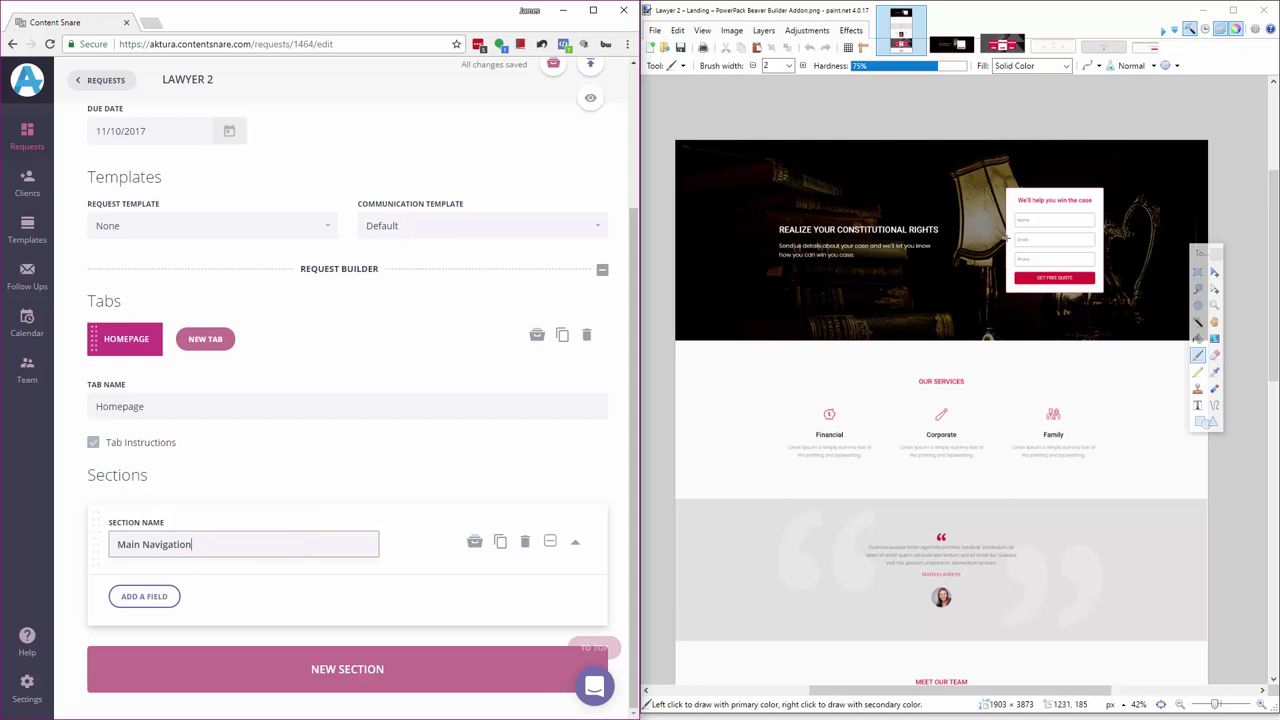
{"action": "scroll", "coordinate": [896, 531], "scroll_direction": "down", "scroll_amount": 2}
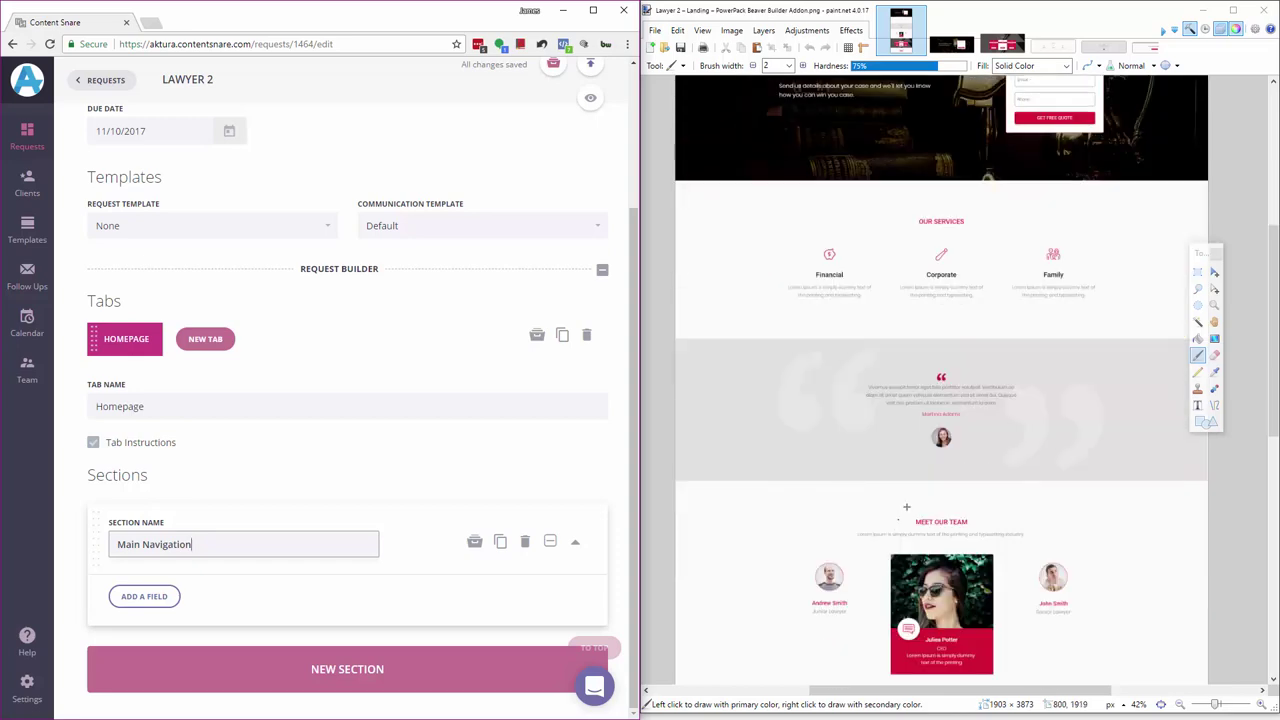
{"action": "scroll", "coordinate": [943, 488], "scroll_direction": "down", "scroll_amount": 2}
{"action": "scroll", "coordinate": [943, 488], "scroll_direction": "up", "scroll_amount": 4}
{"action": "scroll", "coordinate": [943, 488], "scroll_direction": "down", "scroll_amount": 1}
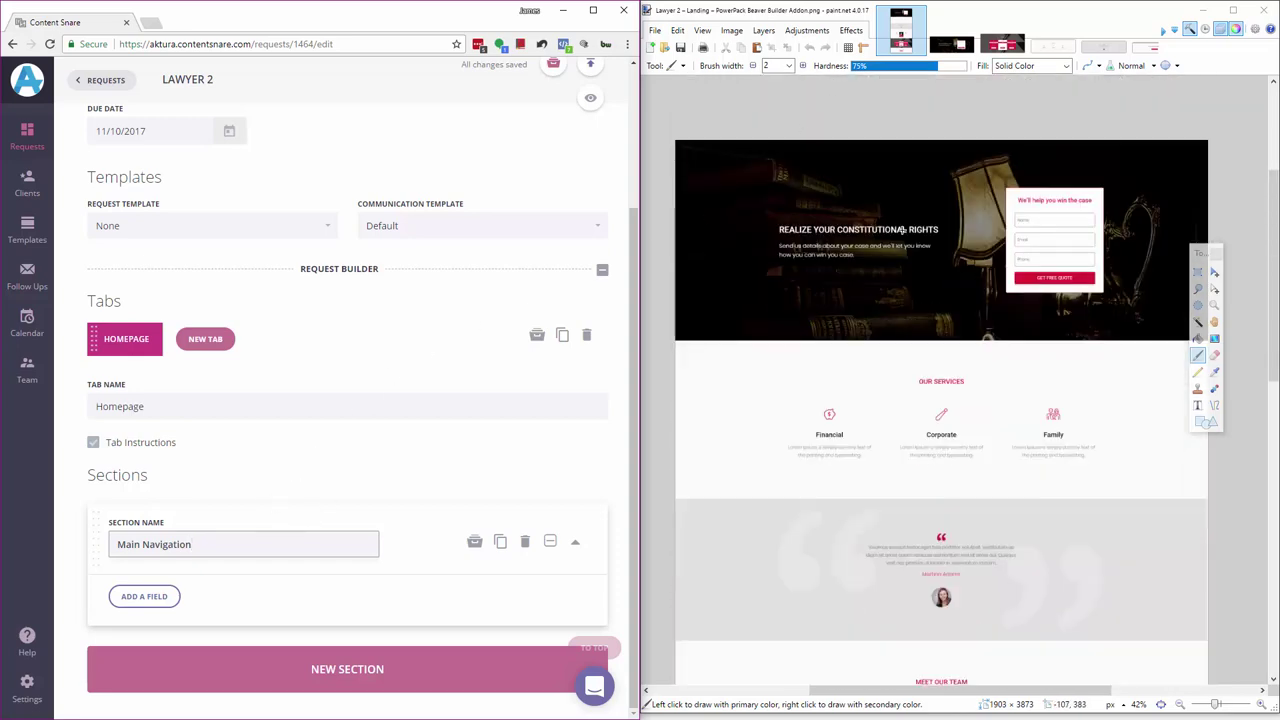
- Add an Image field named Logo to the Main Navigation section
{"action": "left_click", "coordinate": [160, 596]}
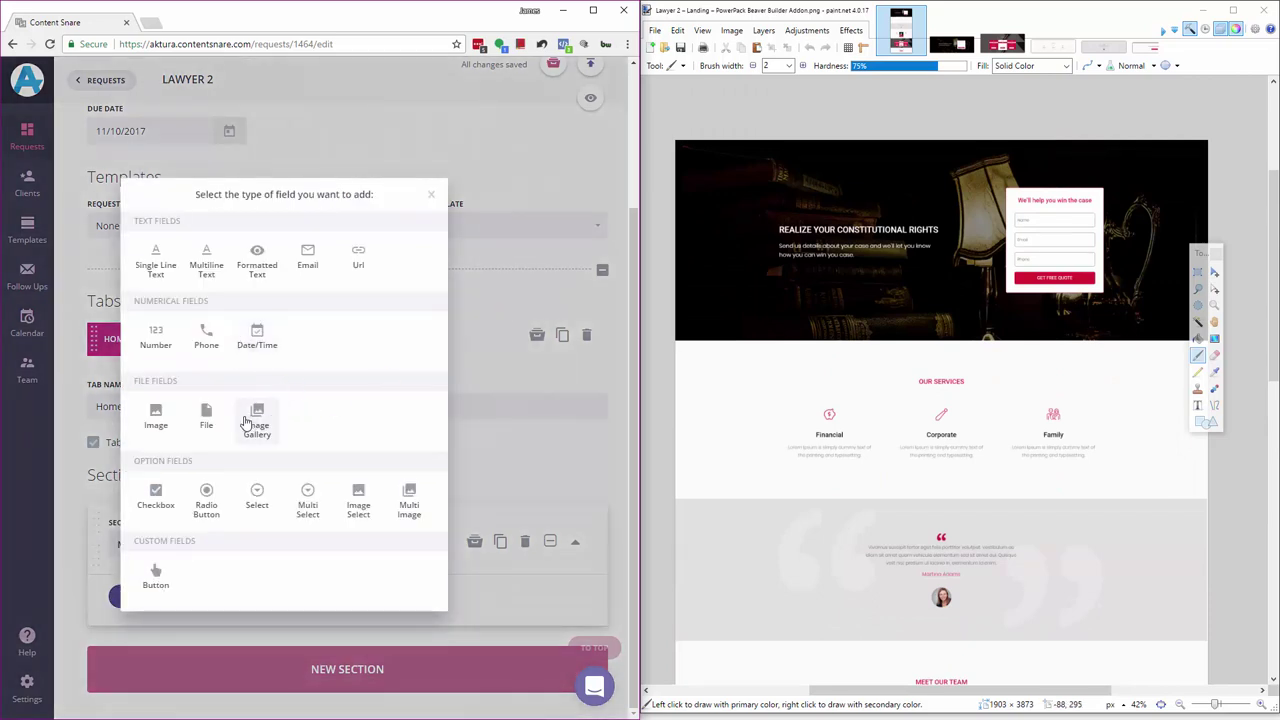
{"action": "left_click", "coordinate": [160, 420]}
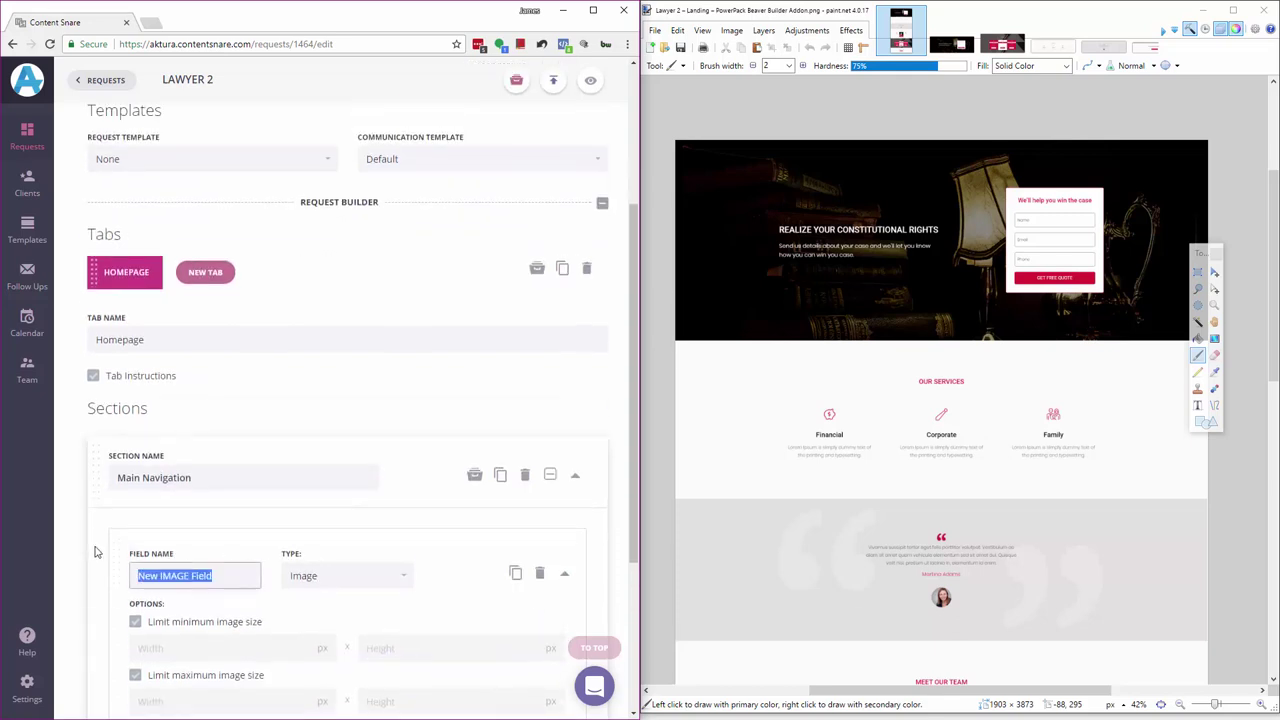
{"action": "type", "text": "Logo"}
{"action": "scroll", "coordinate": [150, 470], "scroll_direction": "down", "scroll_amount": 2}
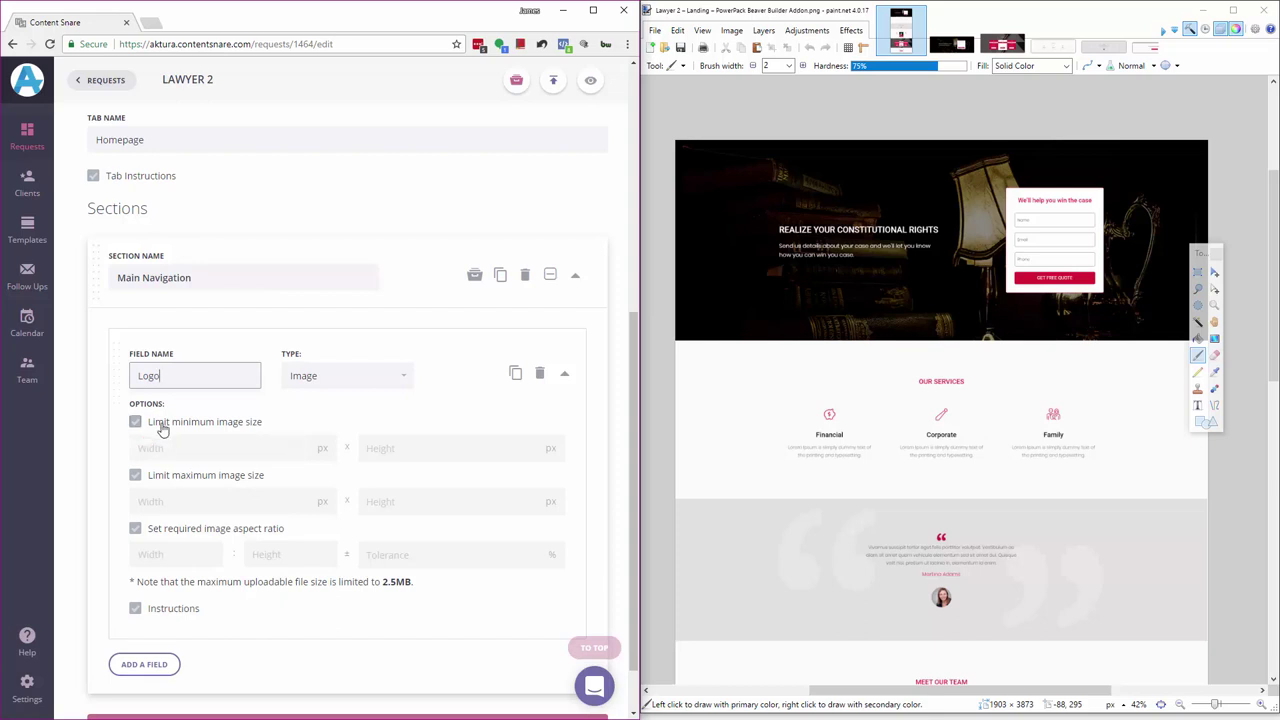
{"action": "left_click", "coordinate": [228, 318]}
{"action": "scroll", "coordinate": [174, 530], "scroll_direction": "down", "scroll_amount": 1}
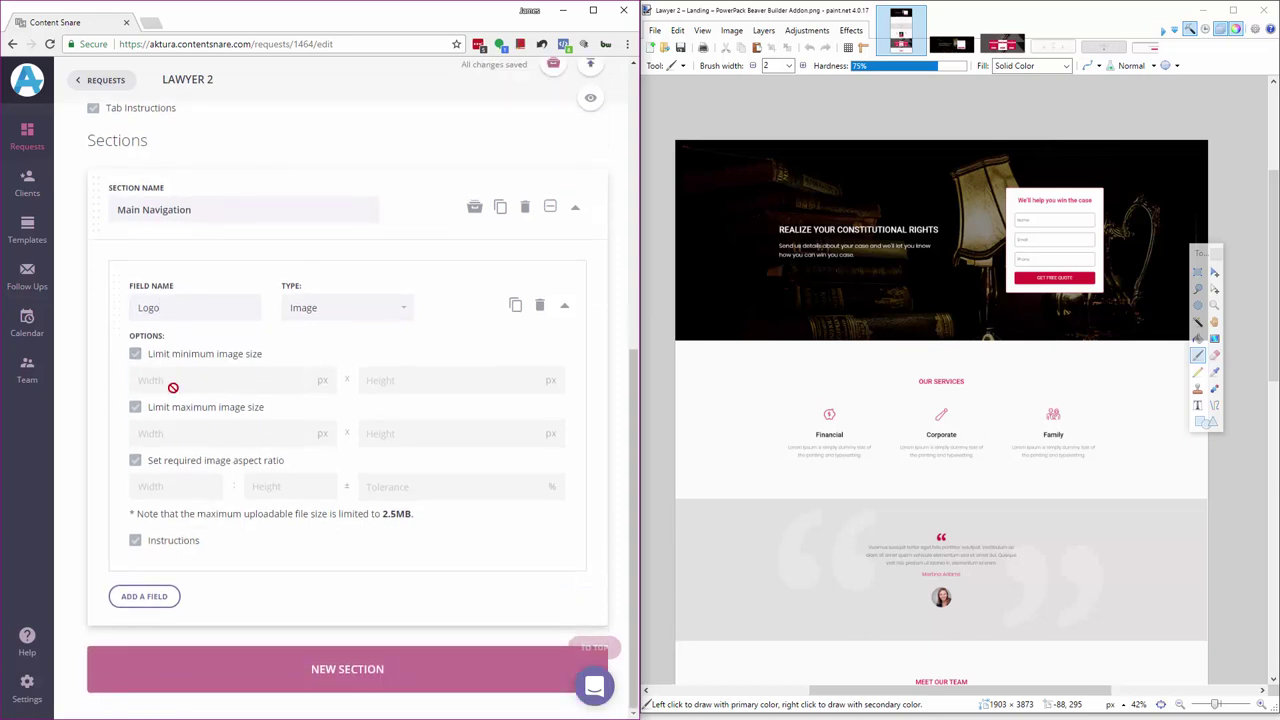
- Create a new section below Main Navigation and name it Header
{"action": "left_click", "coordinate": [314, 680]}
{"action": "triple_click", "coordinate": [188, 604]}
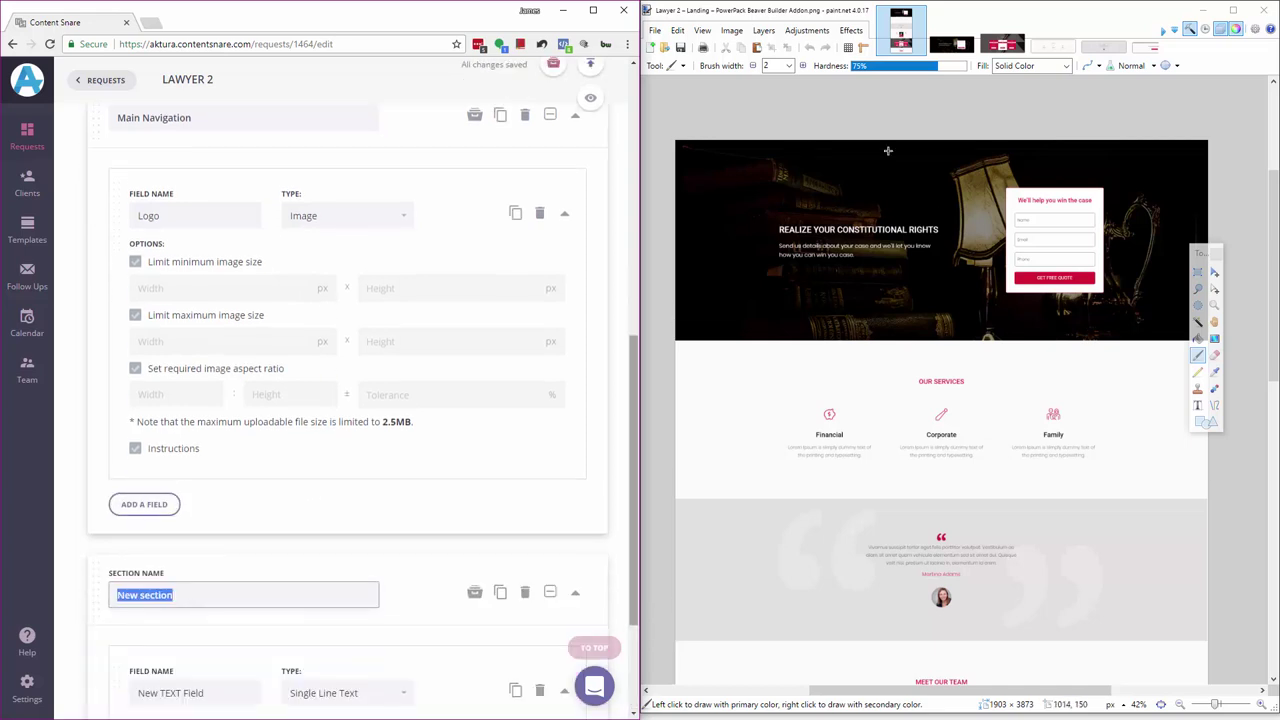
{"action": "type", "text": "Header"}
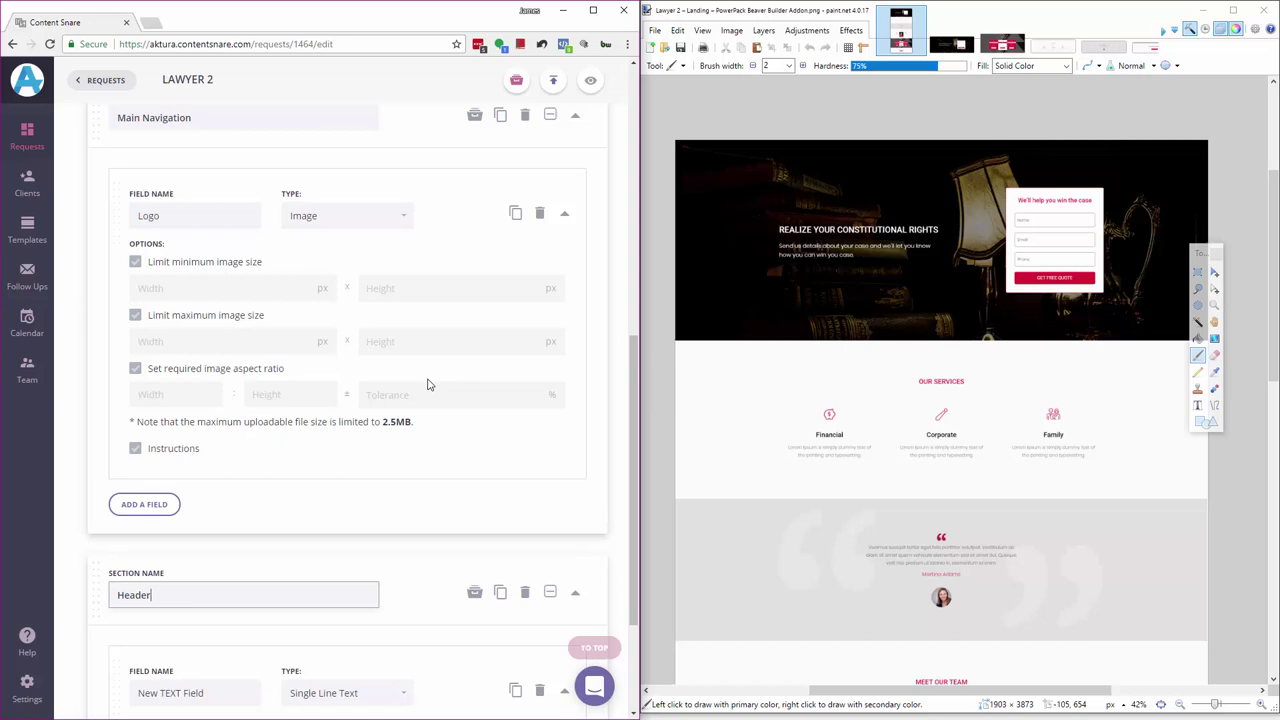
{"action": "scroll", "coordinate": [427, 385], "scroll_direction": "down", "scroll_amount": 2}
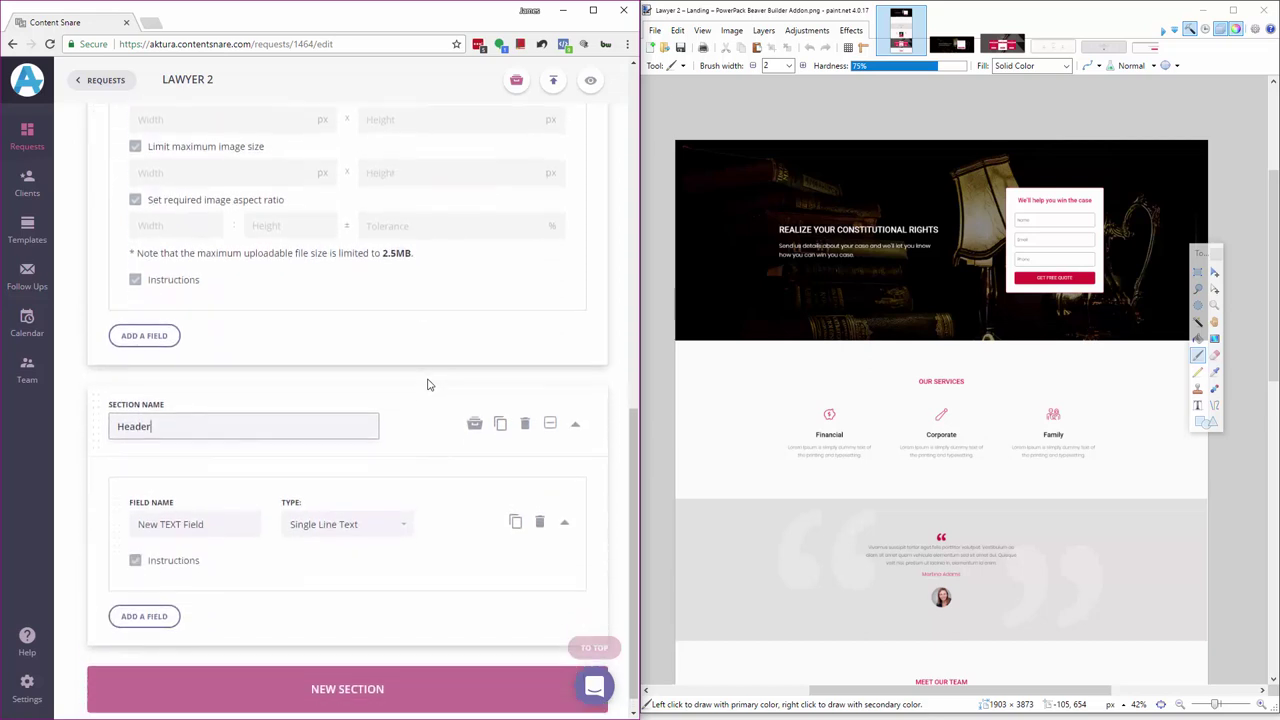
- Name the Header section's single line text field Background image
{"action": "left_click_drag", "start_coordinate": [236, 507], "coordinate": [130, 506]}
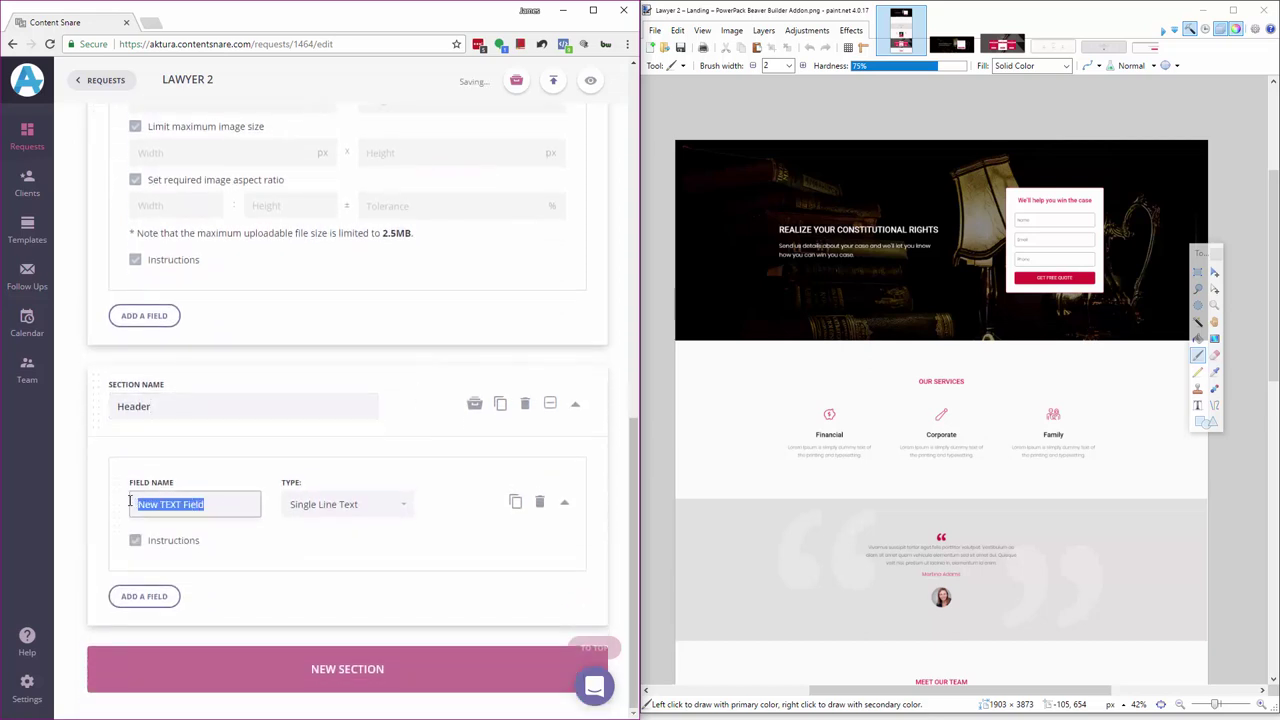
{"action": "scroll", "coordinate": [313, 238], "scroll_direction": "up", "scroll_amount": 3}
{"action": "scroll", "coordinate": [303, 258], "scroll_direction": "down", "scroll_amount": 1}
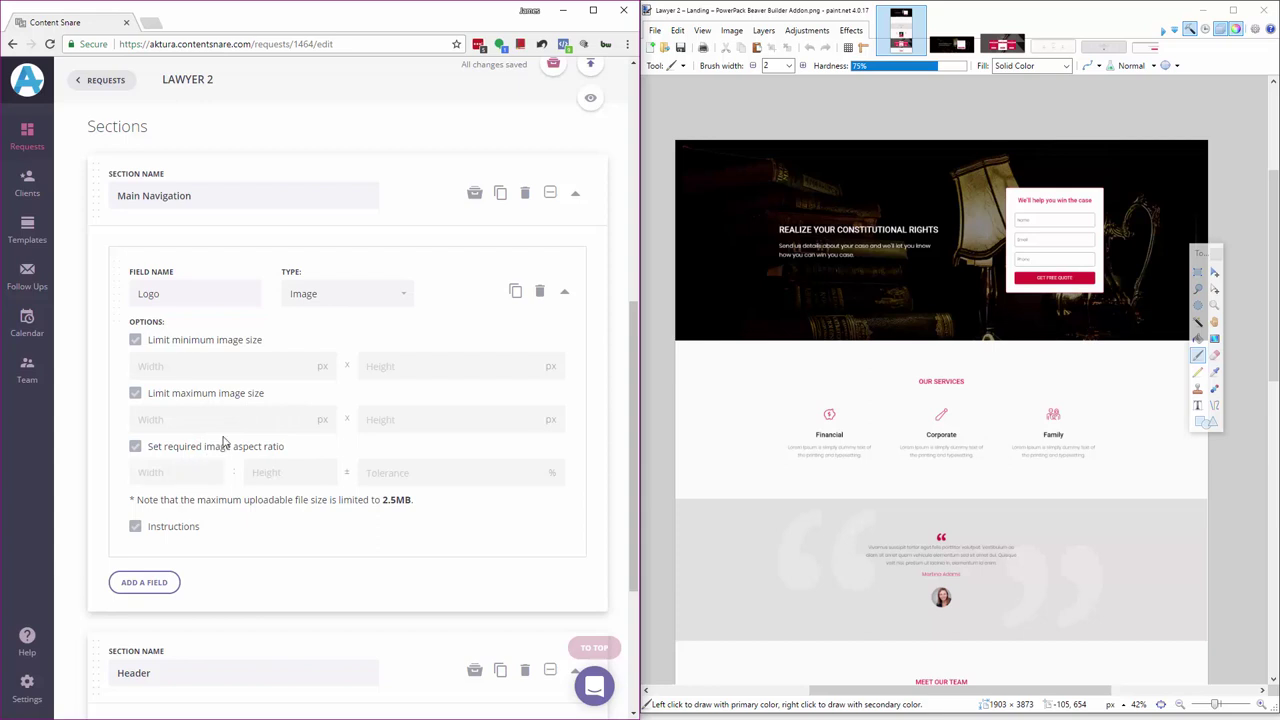
{"action": "scroll", "coordinate": [222, 444], "scroll_direction": "down", "scroll_amount": 3}
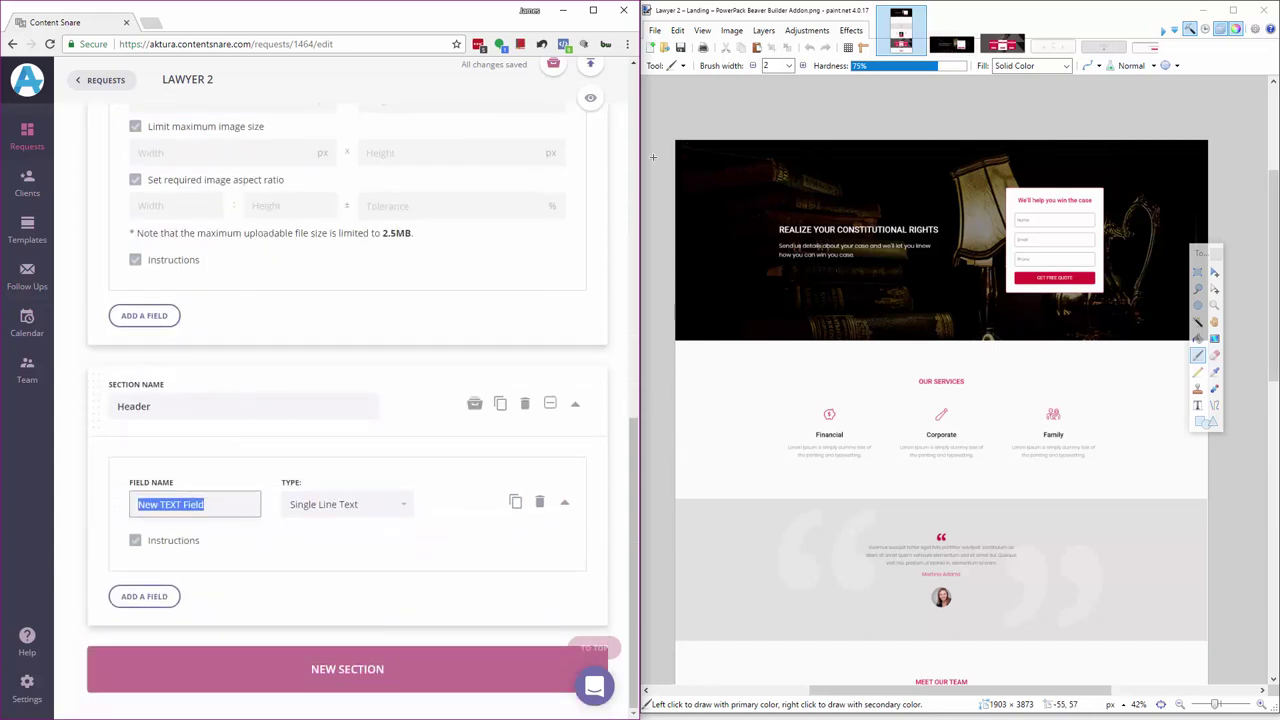
{"action": "left_click_drag", "start_coordinate": [205, 505], "coordinate": [130, 490]}
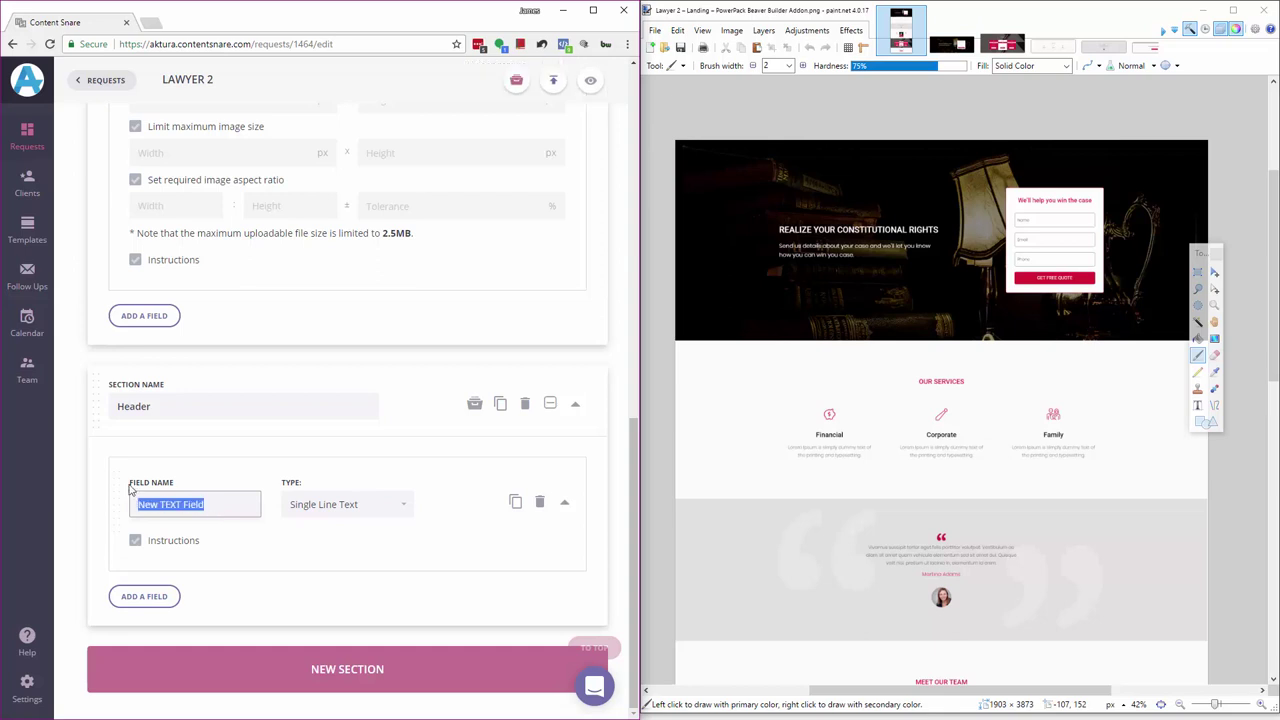
{"action": "type", "text": "Background image"}
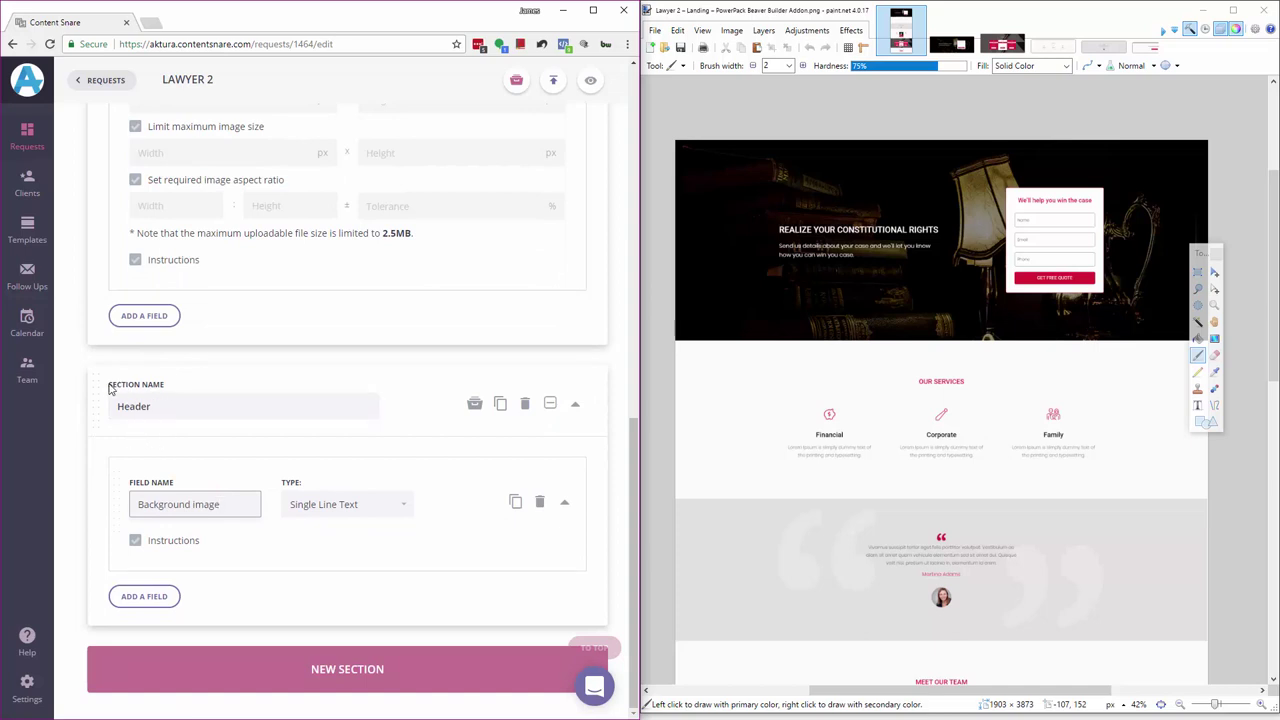
- Enable instructions for the Background image field, and in paint.net select the mockup's header banner with a rectangle of about 1903 × 712 px
{"action": "left_click", "coordinate": [155, 550]}
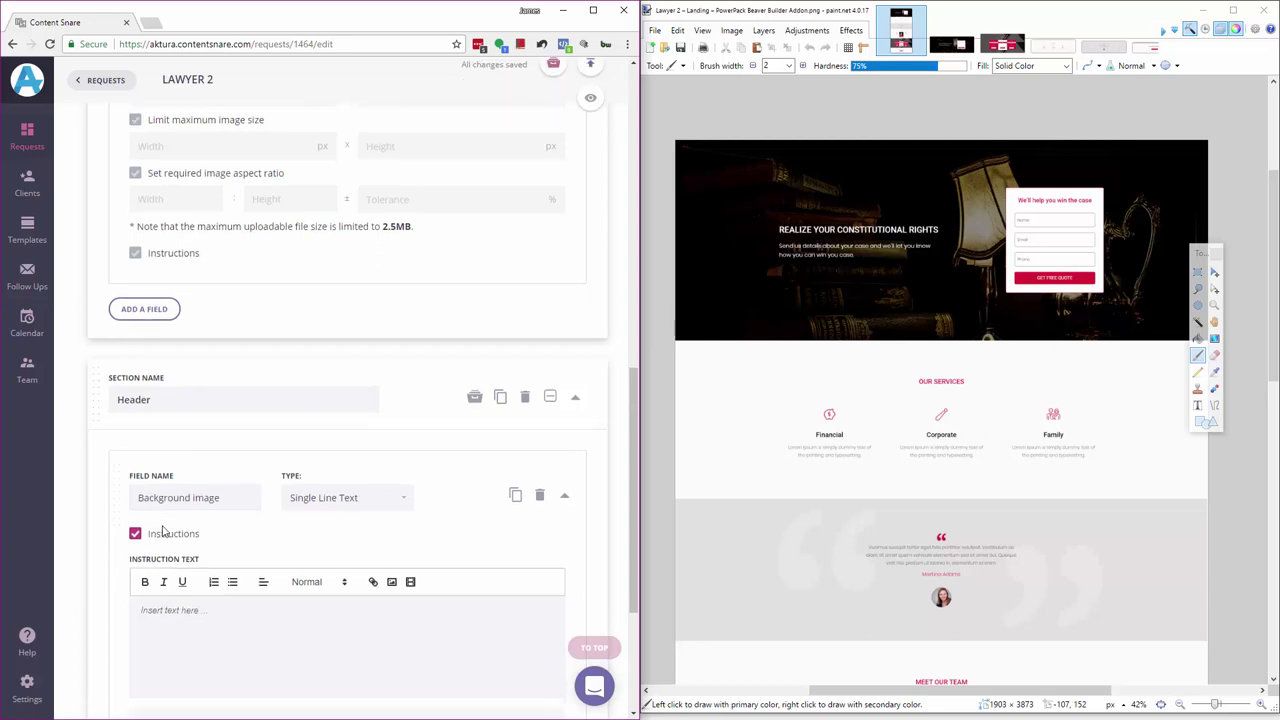
{"action": "scroll", "coordinate": [178, 500], "scroll_direction": "down", "scroll_amount": 1}
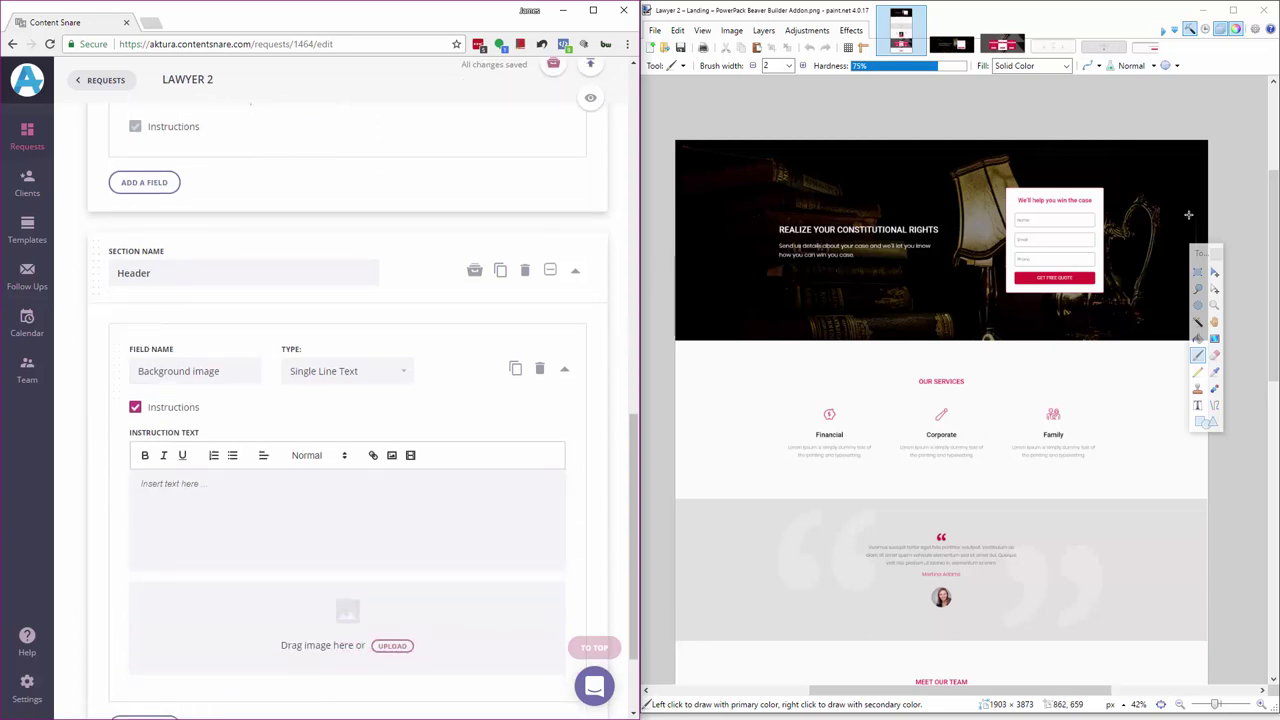
{"action": "left_click", "coordinate": [1198, 271]}
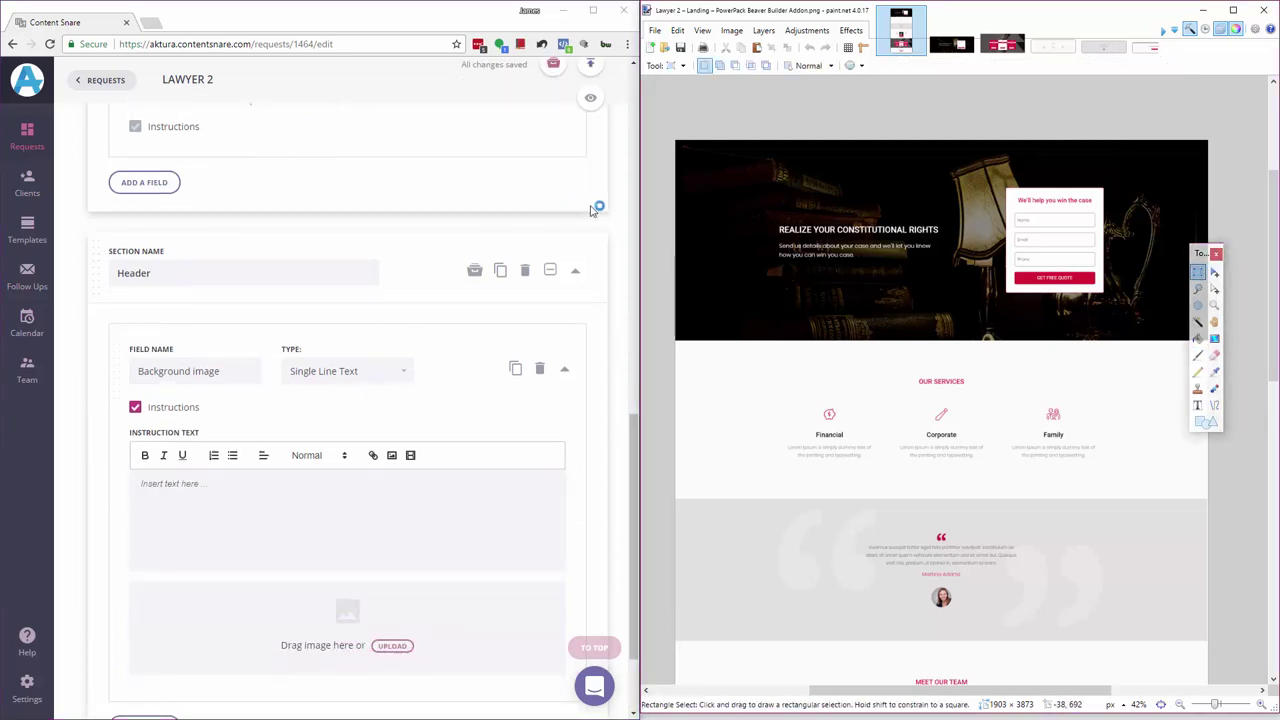
{"action": "left_click_drag", "start_coordinate": [674, 139], "coordinate": [1231, 342]}
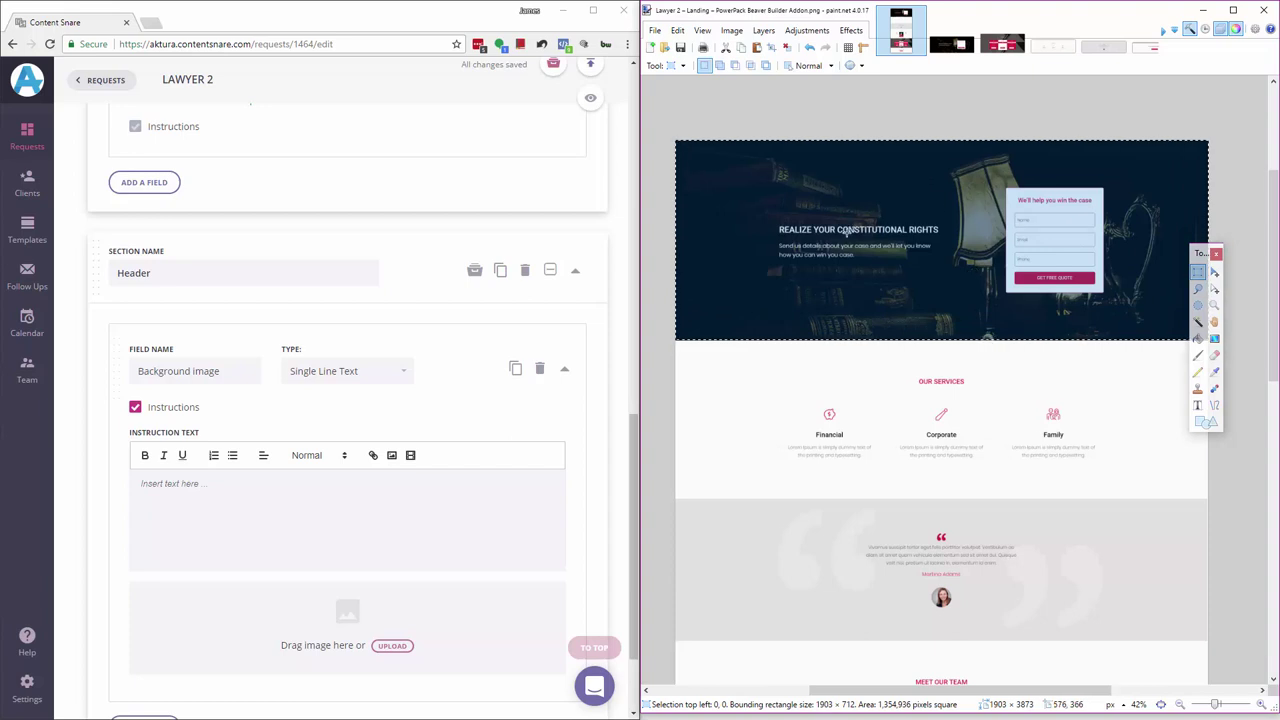
- Insert the picture Header.jpg into the instruction text of the Background image field
{"action": "left_click", "coordinate": [297, 531]}
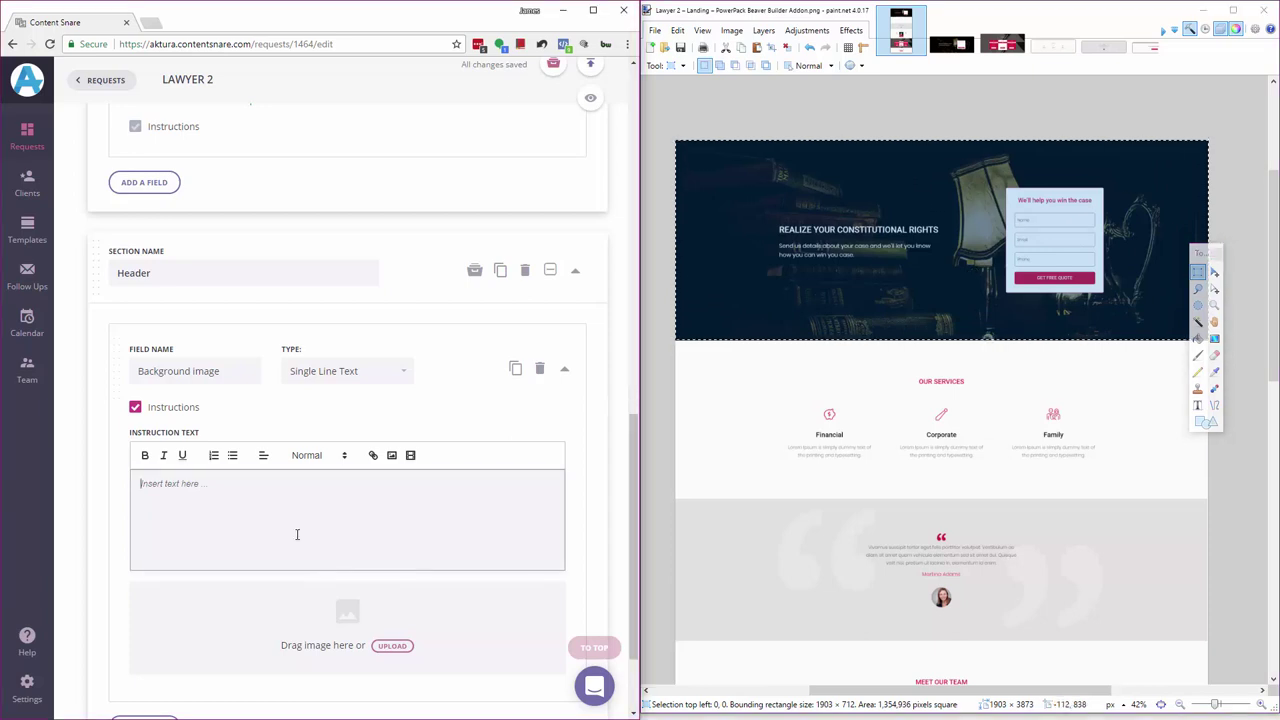
{"action": "left_click", "coordinate": [391, 455]}
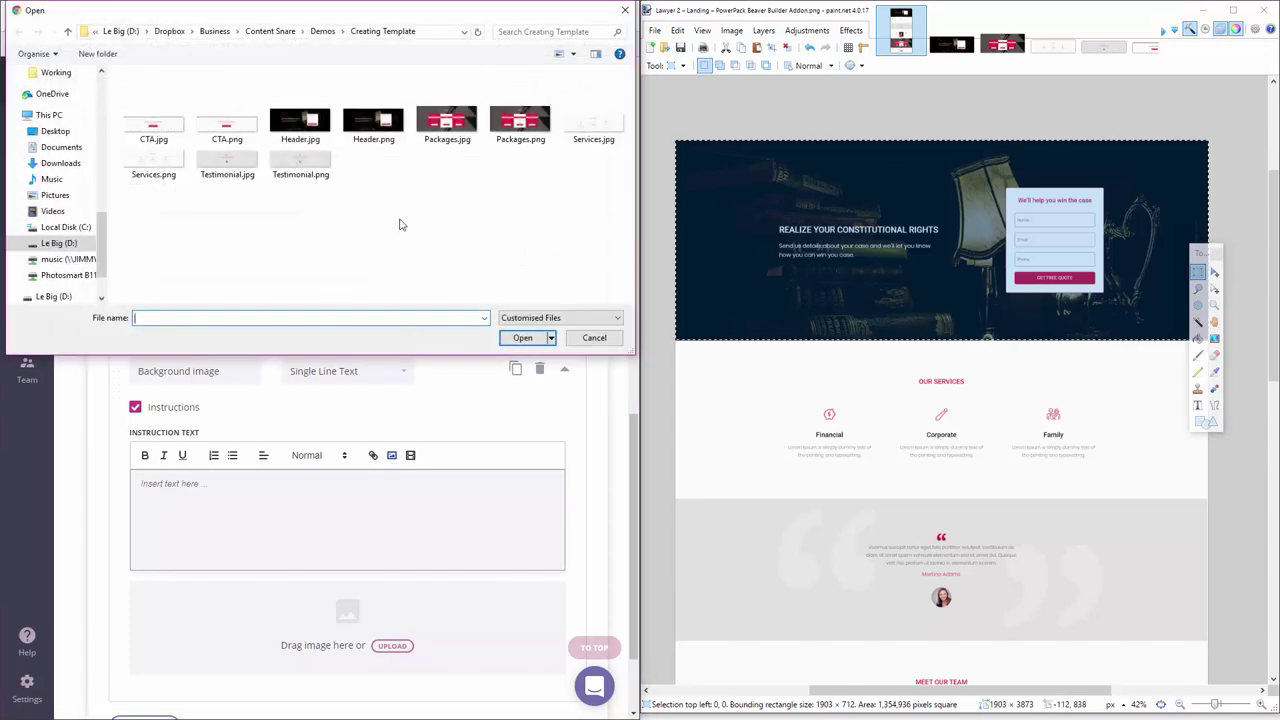
{"action": "double_click", "coordinate": [302, 128]}
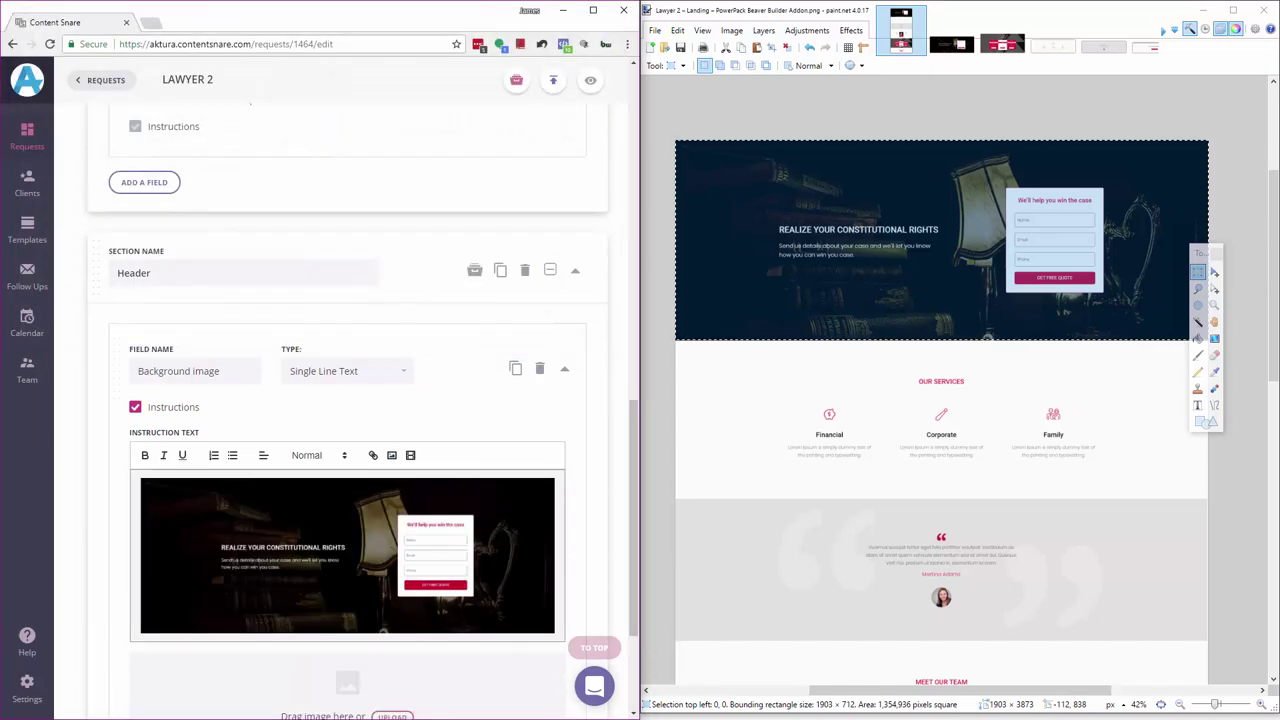
{"action": "scroll", "coordinate": [286, 409], "scroll_direction": "down", "scroll_amount": 2}
{"action": "left_click_drag", "start_coordinate": [409, 418], "coordinate": [445, 318]}
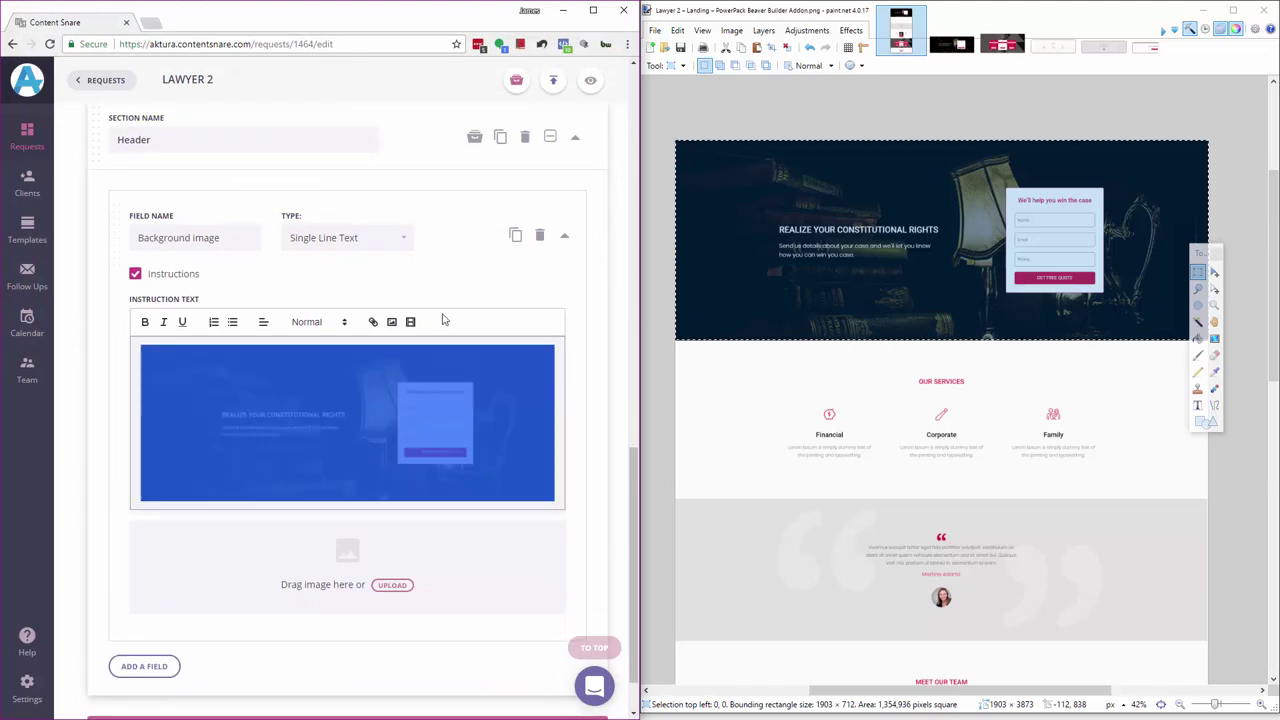
- Add the line "This is what the header will look like. The following fields relate to this" above the header picture in the instruction text
{"action": "left_click", "coordinate": [228, 385]}
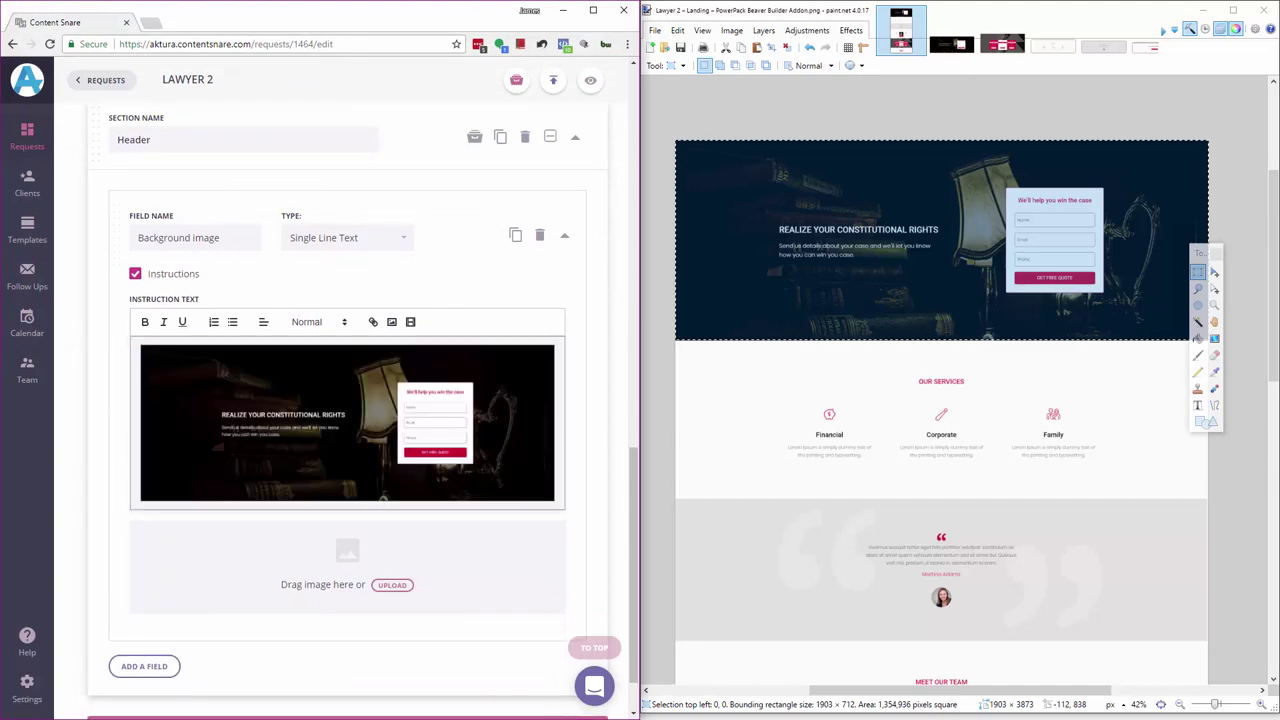
{"action": "key", "text": "Return"}
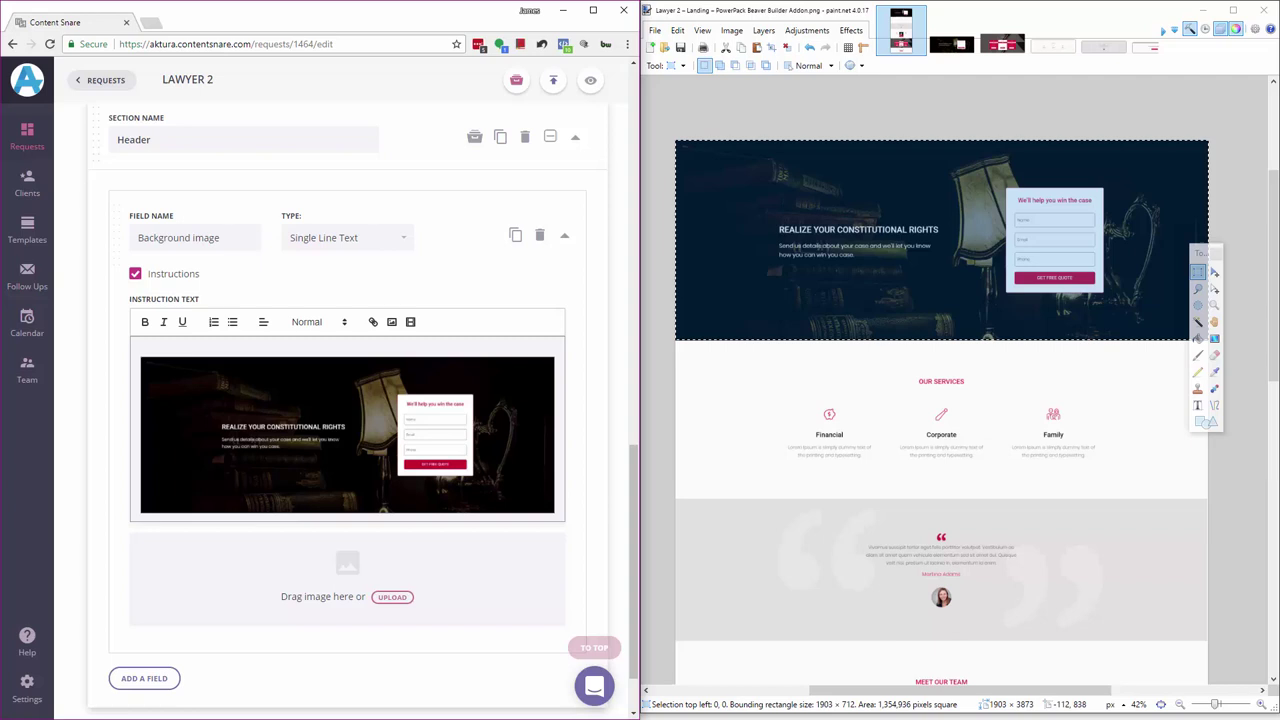
{"action": "key", "text": "Up"}
{"action": "type", "text": "This is what the header will lo"}
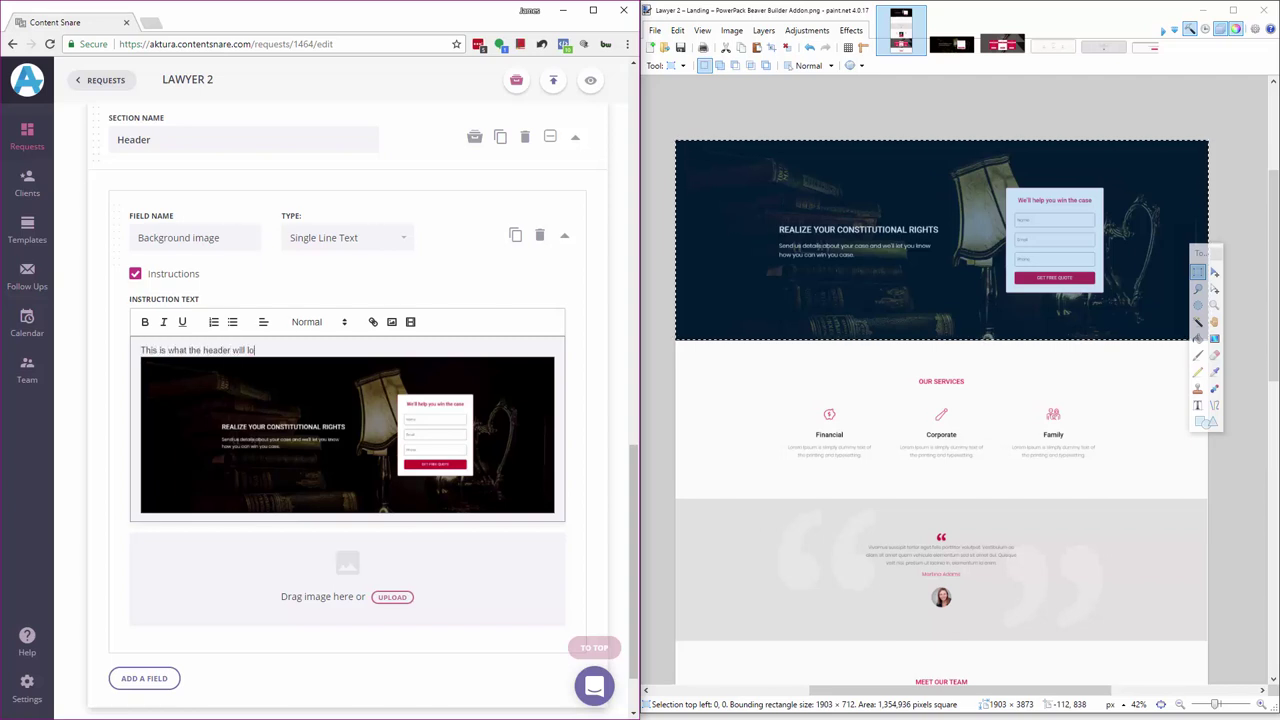
{"action": "type", "text": "ok like. The following fields relate"}
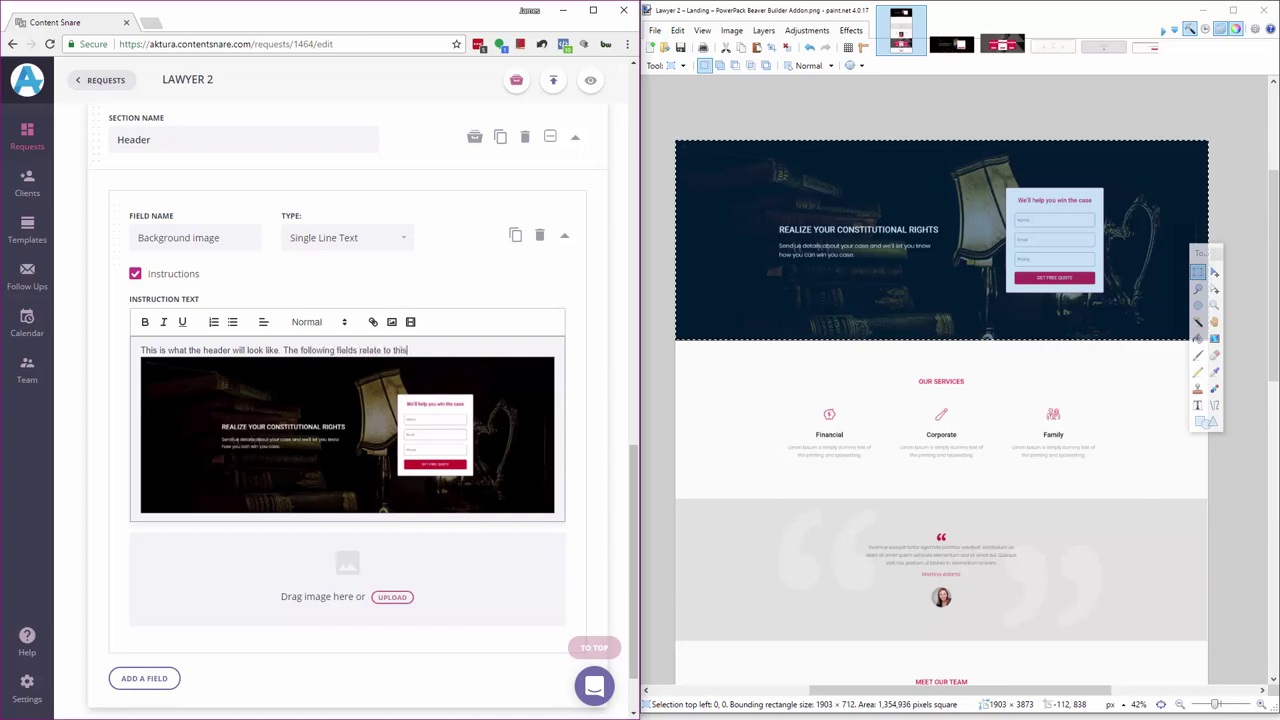
{"action": "type", "text": " to this"}
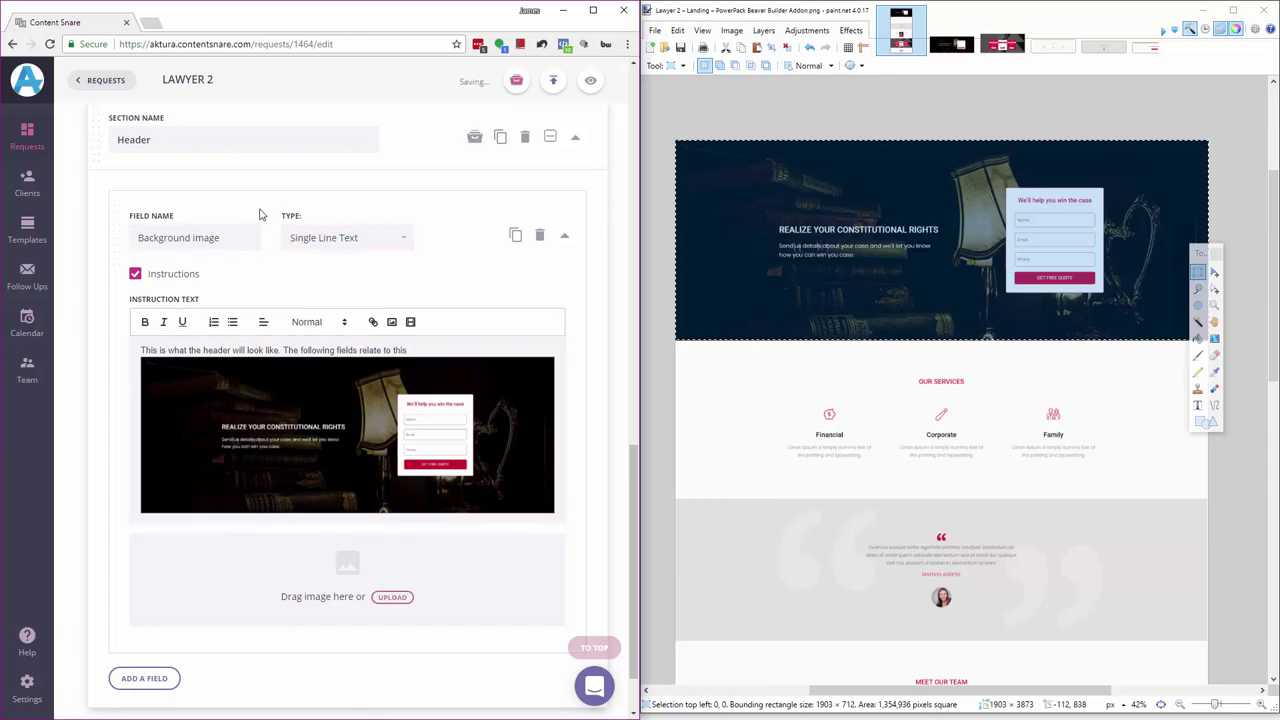
- Change the Background image field's type to Url
{"action": "left_click", "coordinate": [224, 238]}
{"action": "left_click_drag", "start_coordinate": [224, 238], "coordinate": [132, 238]}
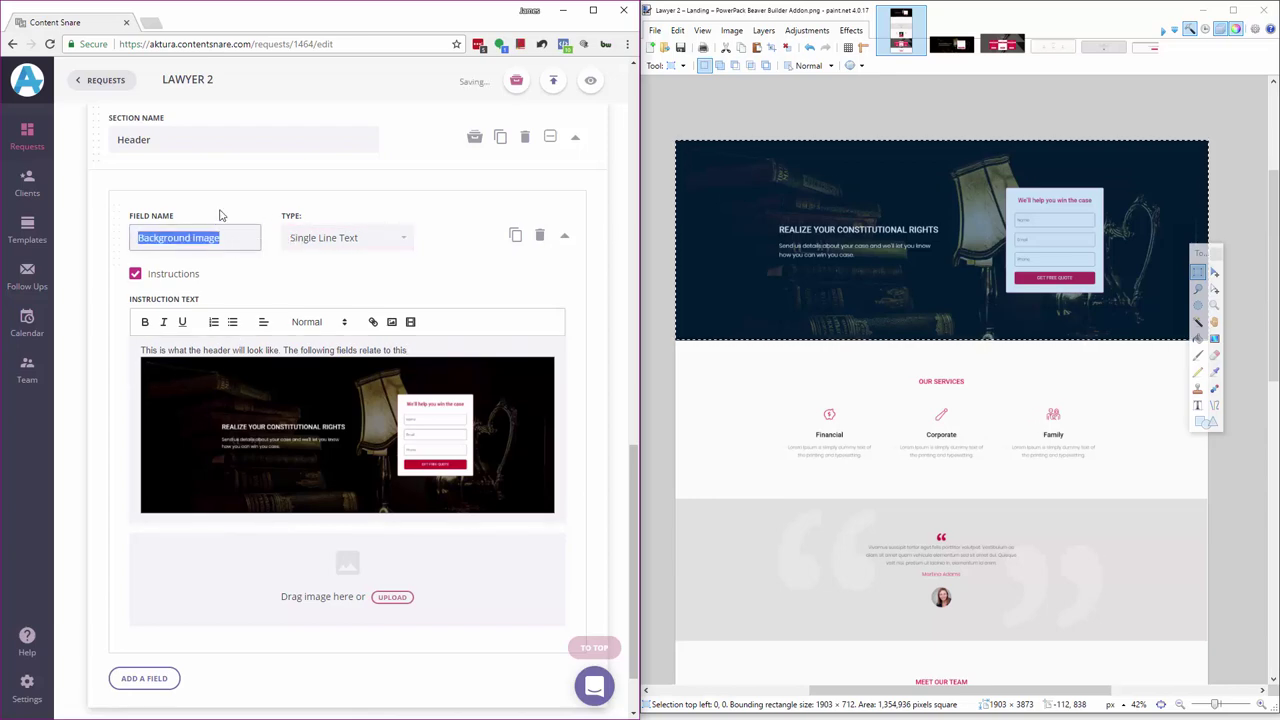
{"action": "left_click", "coordinate": [331, 240]}
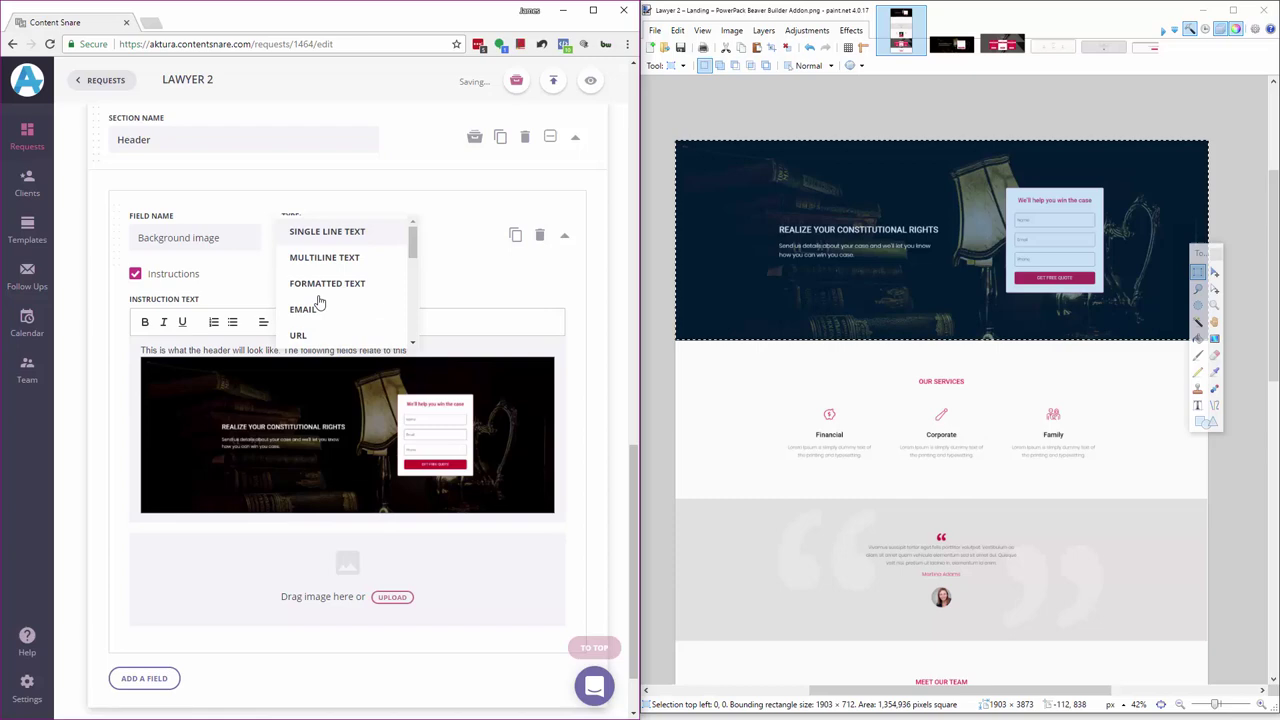
{"action": "left_click_drag", "start_coordinate": [412, 238], "coordinate": [422, 287]}
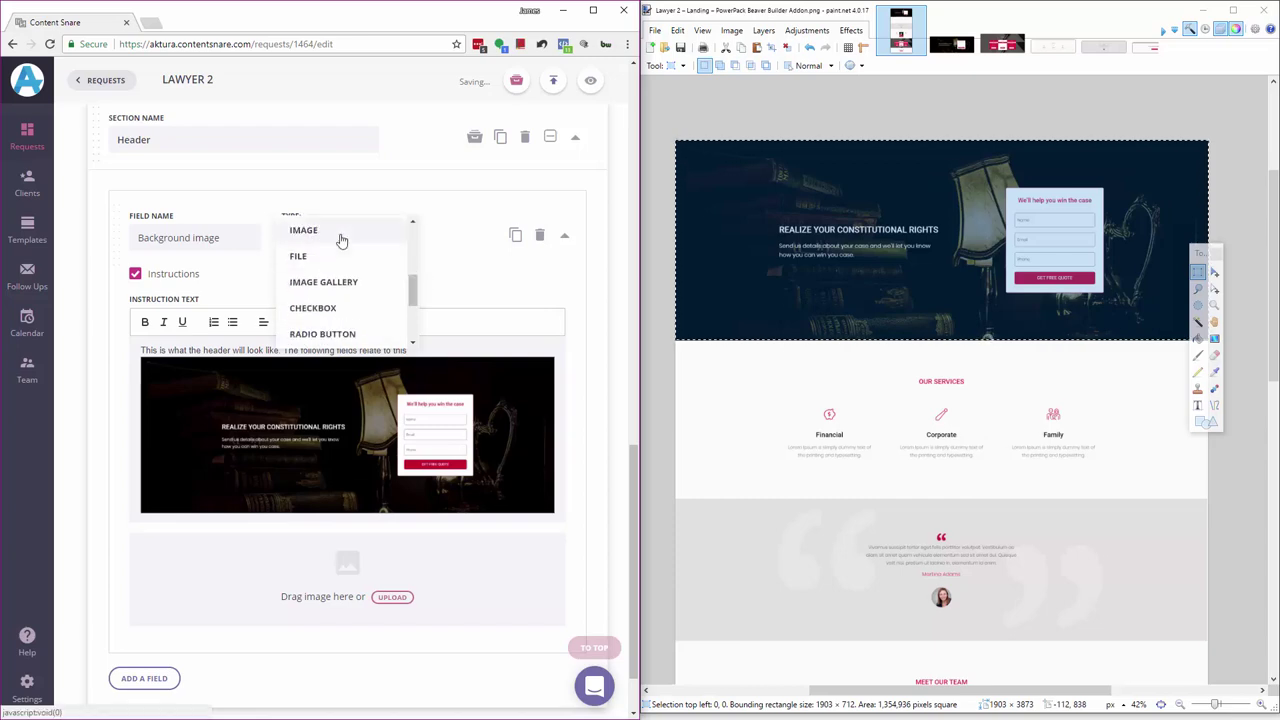
{"action": "left_click_drag", "start_coordinate": [412, 286], "coordinate": [411, 253]}
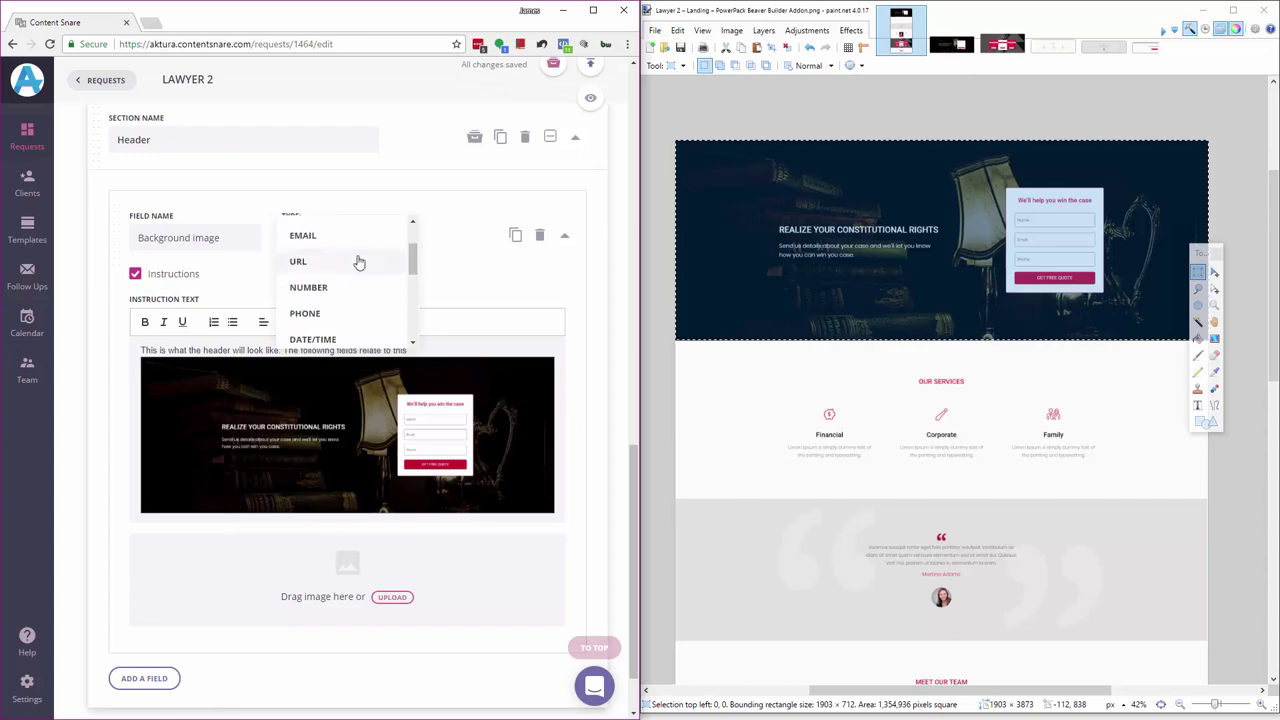
{"action": "left_click", "coordinate": [359, 262]}
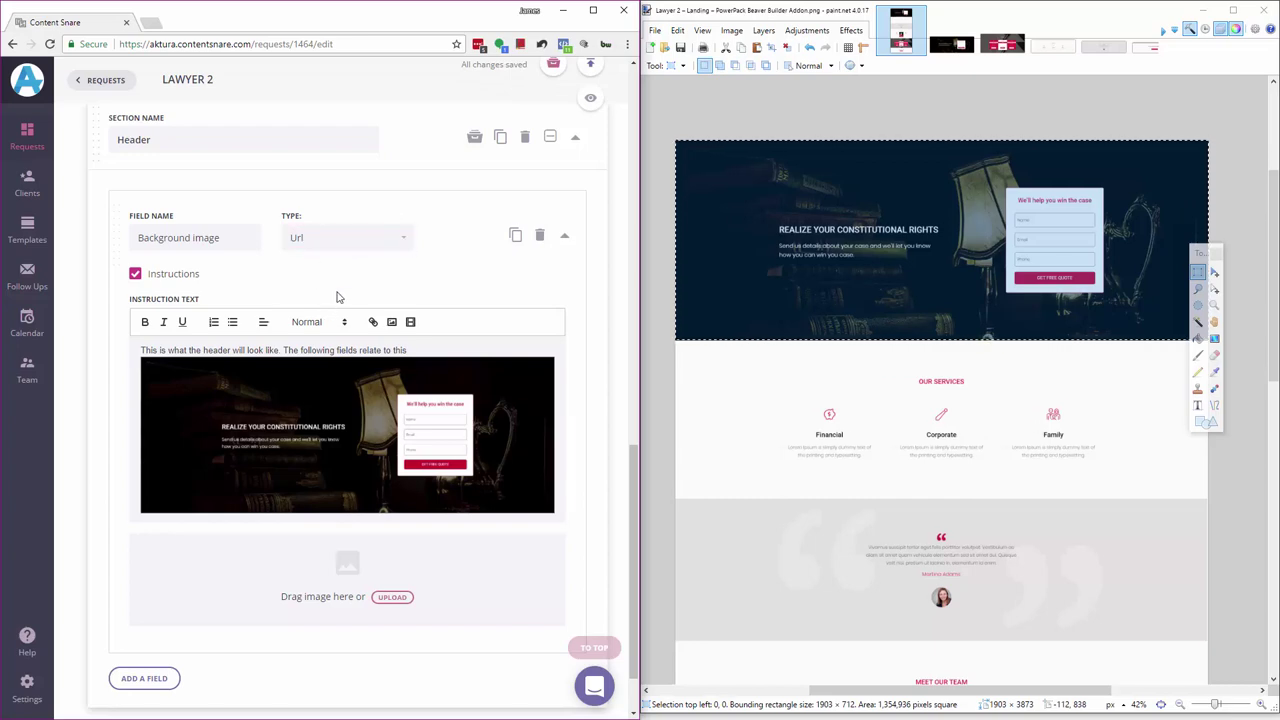
- Append ". For the background image put in the deposit photos URL" to the Background image instructions and correct the misspelled words
{"action": "left_click", "coordinate": [427, 351]}
{"action": "type", "text": ". For"}
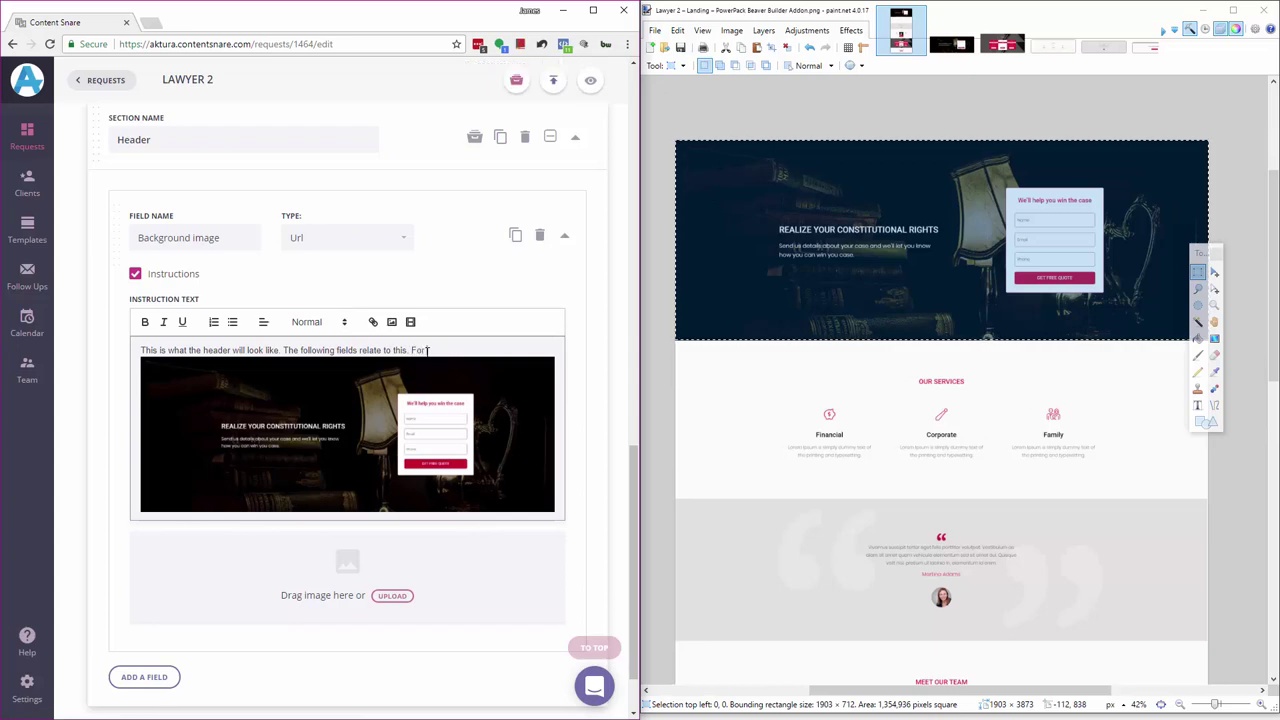
{"action": "type", "text": " the bacg"}
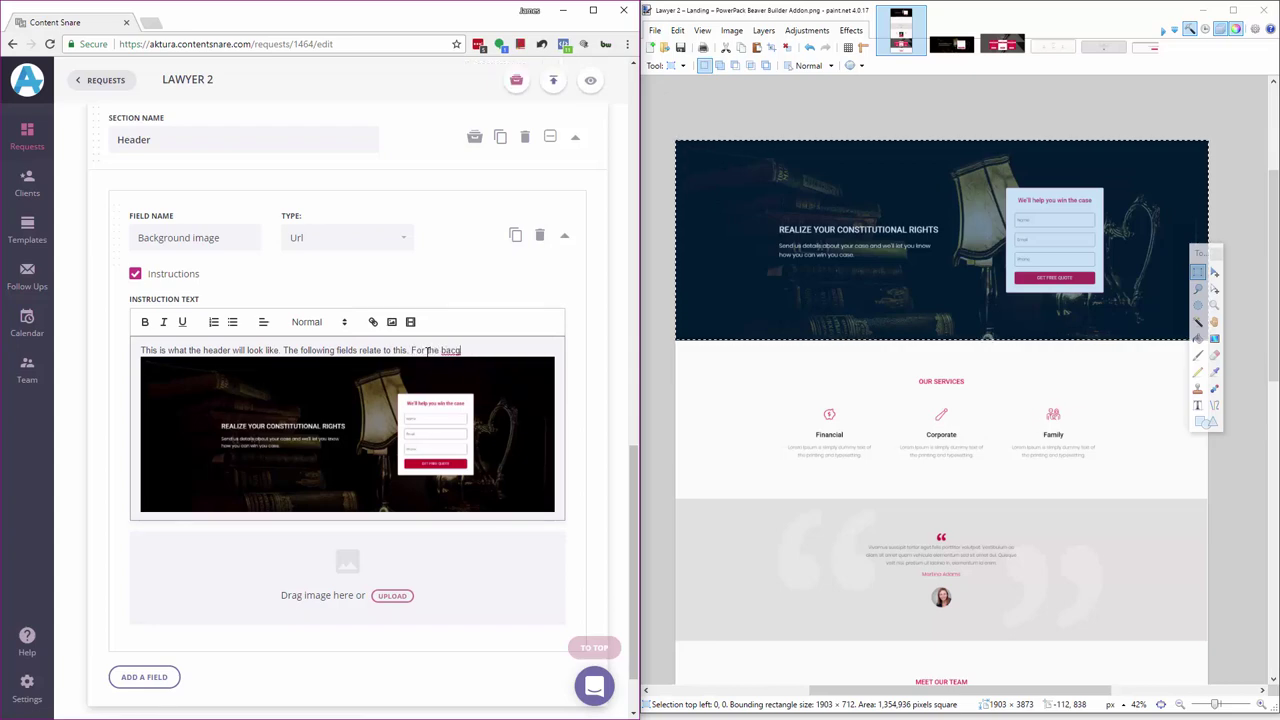
{"action": "type", "text": "round image put in the rdeposit photos URL."}
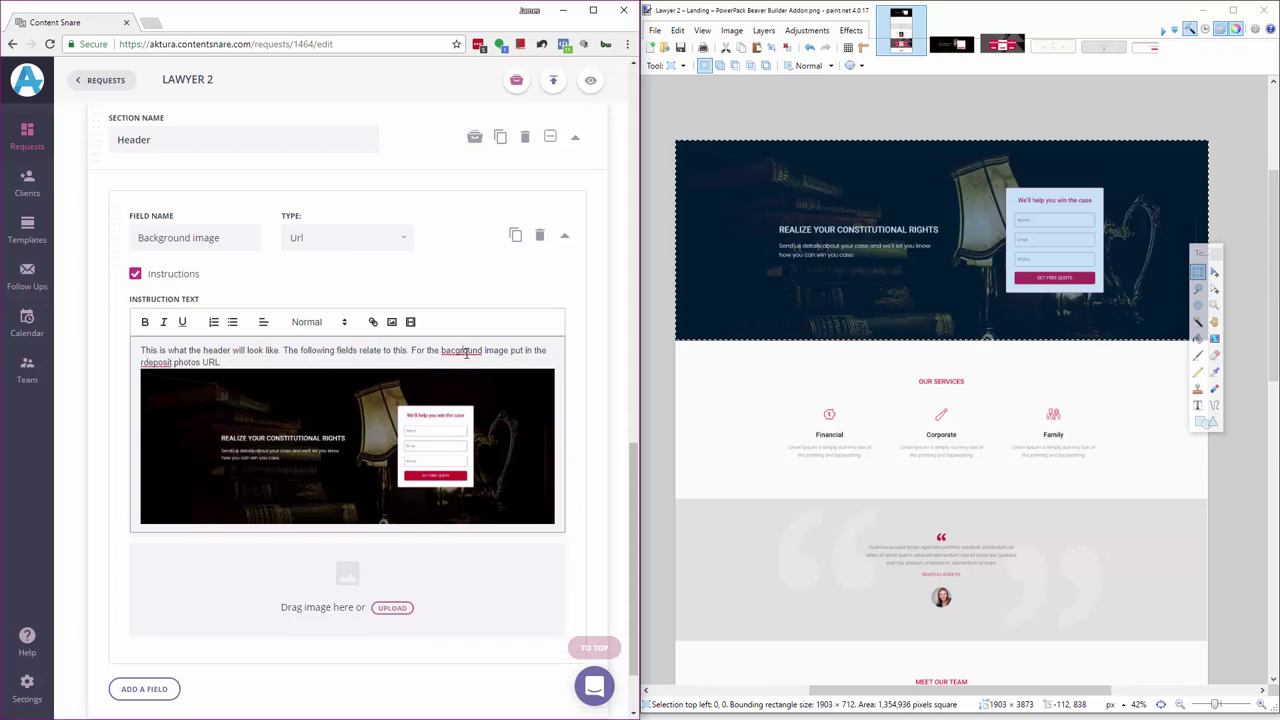
{"action": "right_click", "coordinate": [465, 352]}
{"action": "left_click", "coordinate": [494, 364]}
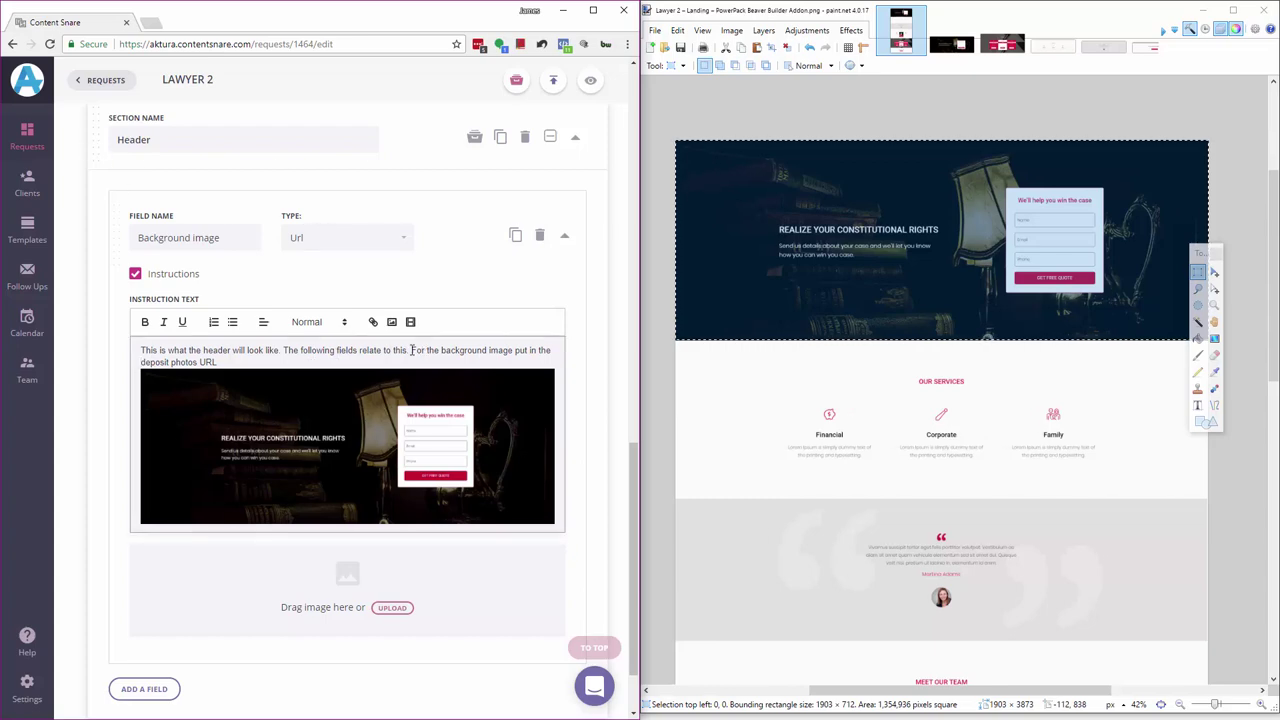
{"action": "left_click_drag", "start_coordinate": [411, 350], "coordinate": [425, 363]}
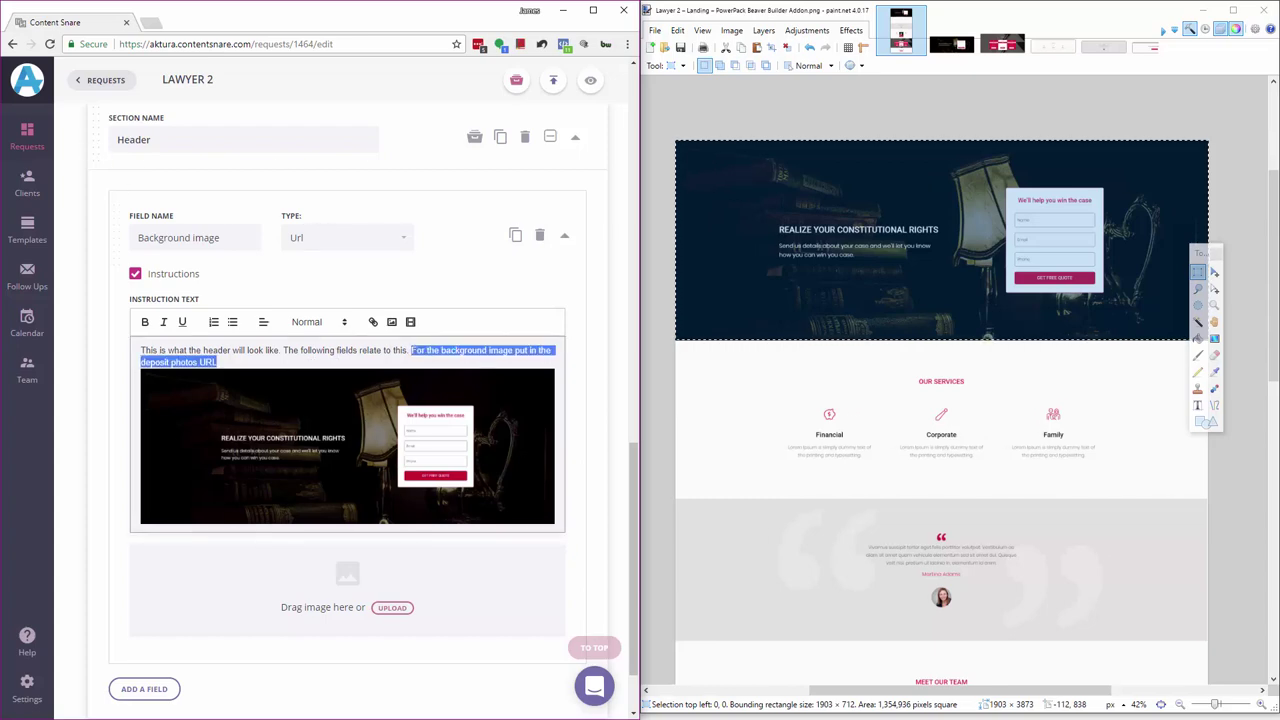
- Clear the banner selection in paint.net, and add a single line text field named Main headline to the Header section in Content Snare
{"action": "scroll", "coordinate": [361, 417], "scroll_direction": "down", "scroll_amount": 1}
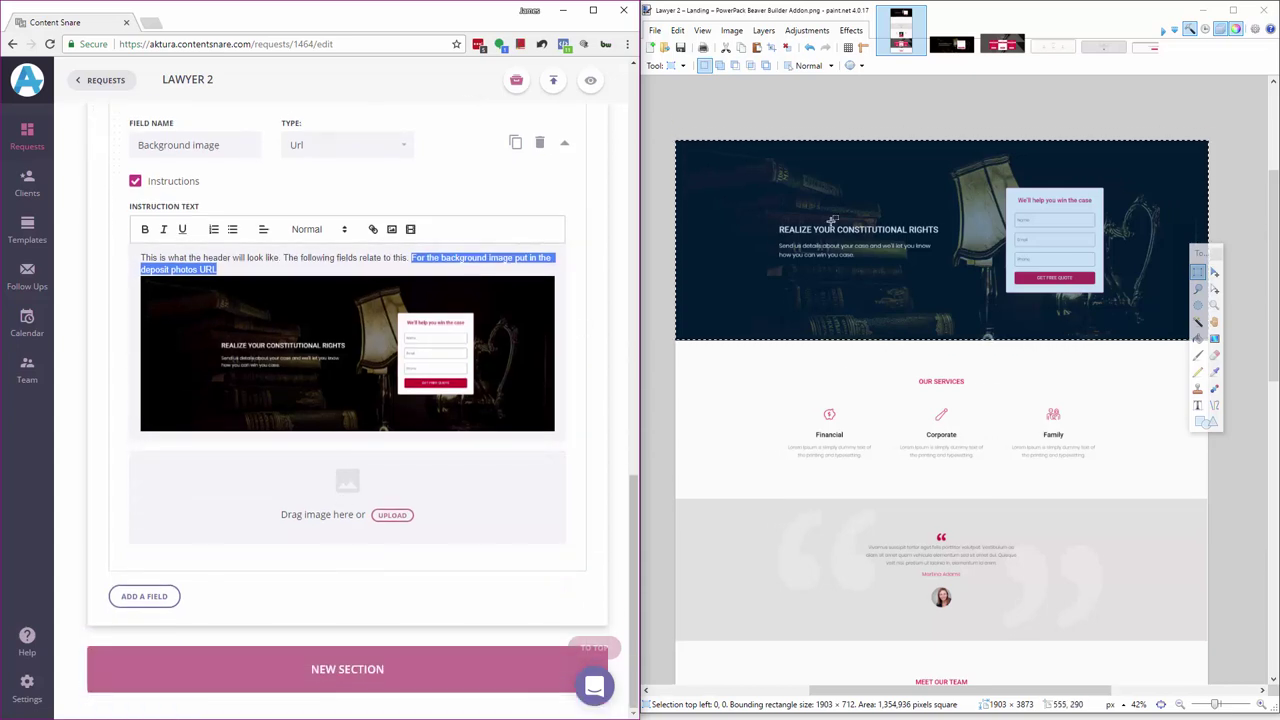
{"action": "left_click", "coordinate": [790, 263]}
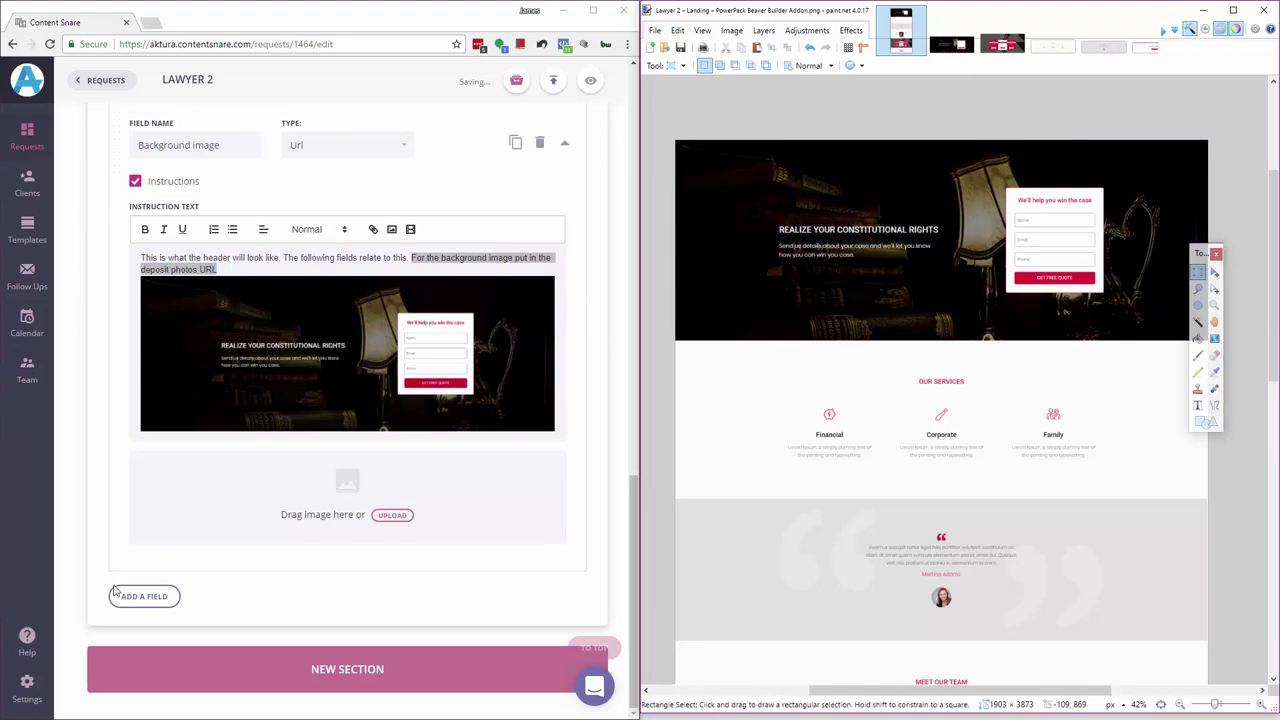
{"action": "left_click", "coordinate": [141, 596]}
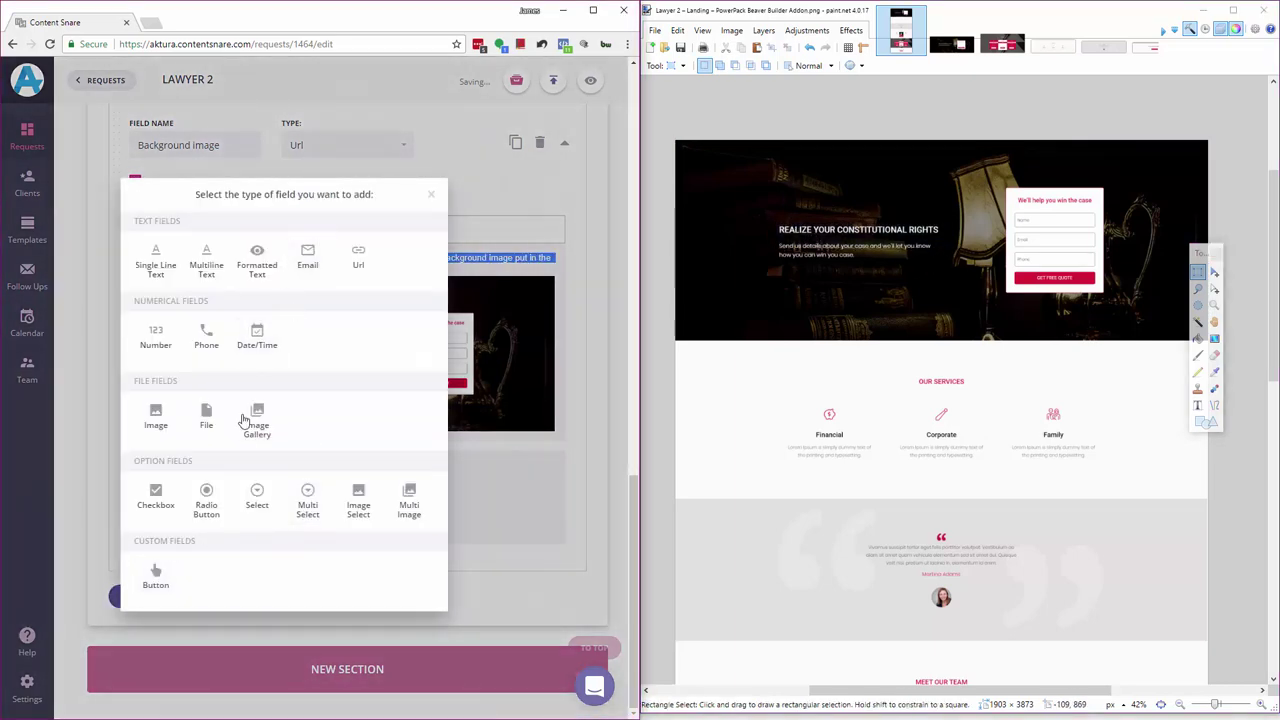
{"action": "left_click", "coordinate": [155, 262]}
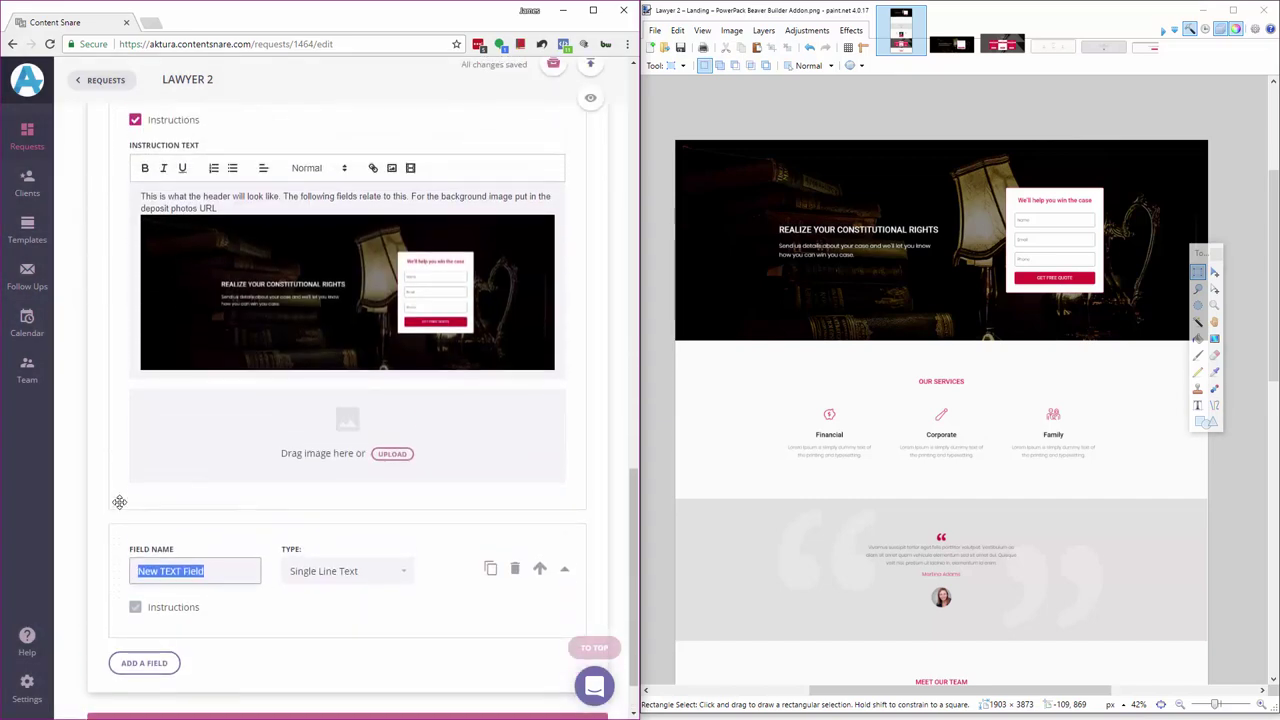
{"action": "type", "text": "Main he"}
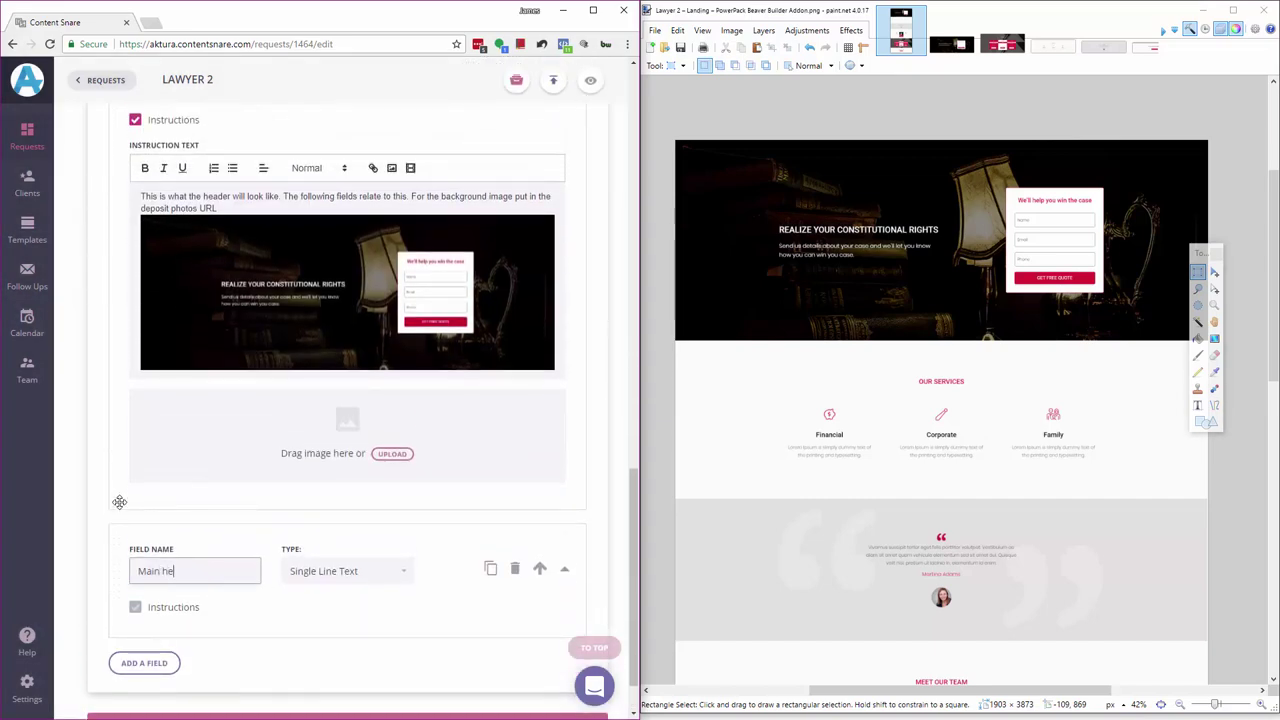
{"action": "type", "text": "adline"}
- Enable instructions for the Main headline field and enter: This is where it says "Realize your..."
{"action": "scroll", "coordinate": [240, 503], "scroll_direction": "down", "scroll_amount": 1}
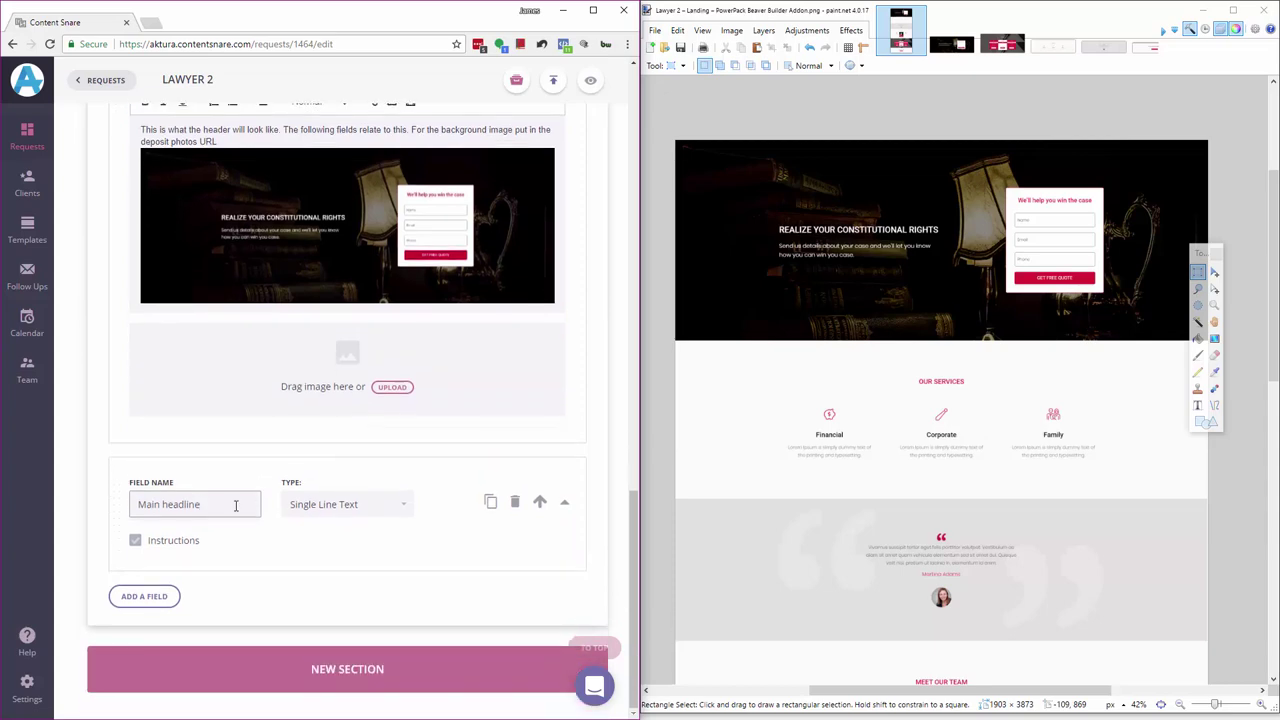
{"action": "left_click", "coordinate": [170, 538]}
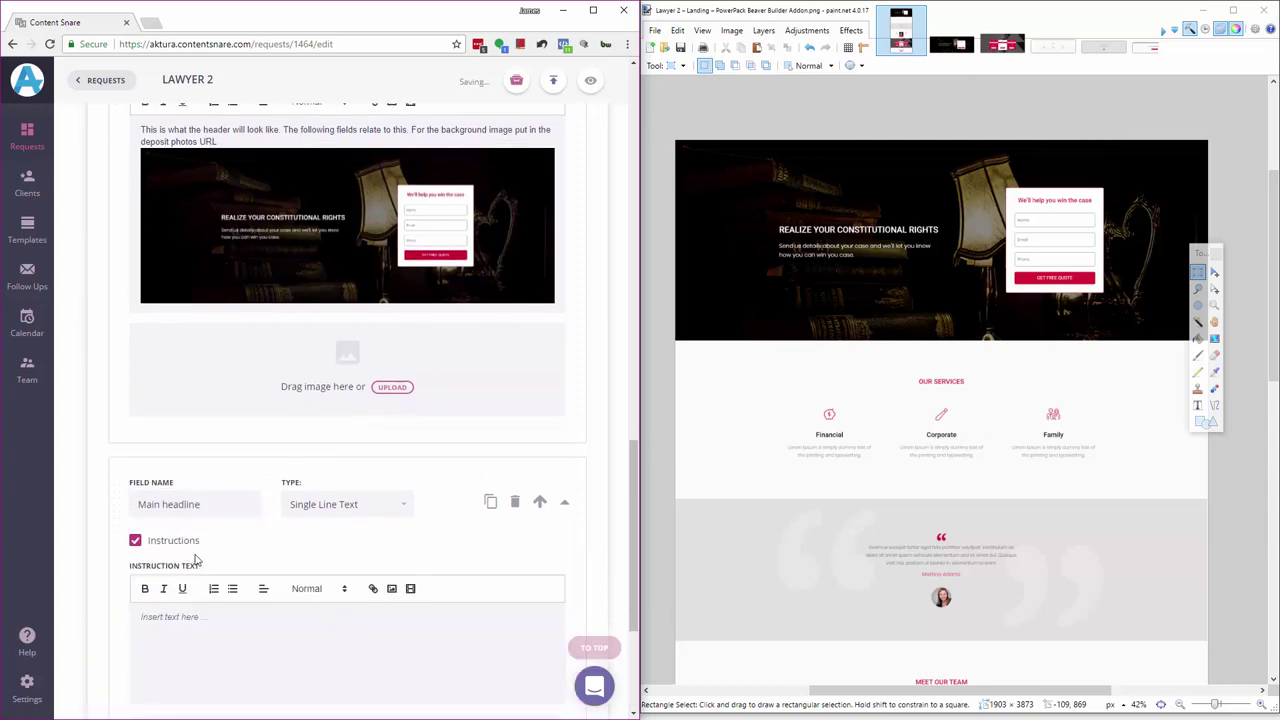
{"action": "left_click", "coordinate": [196, 628]}
{"action": "type", "text": "This is "}
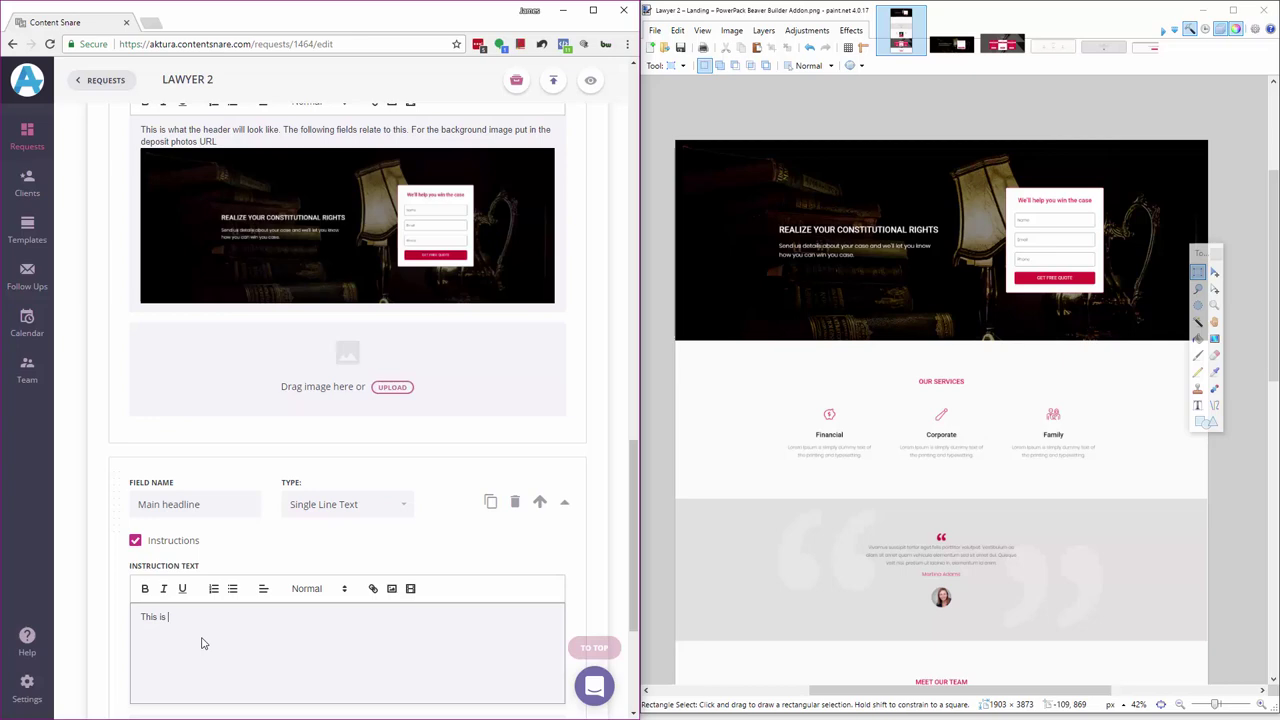
{"action": "type", "text": "where "}
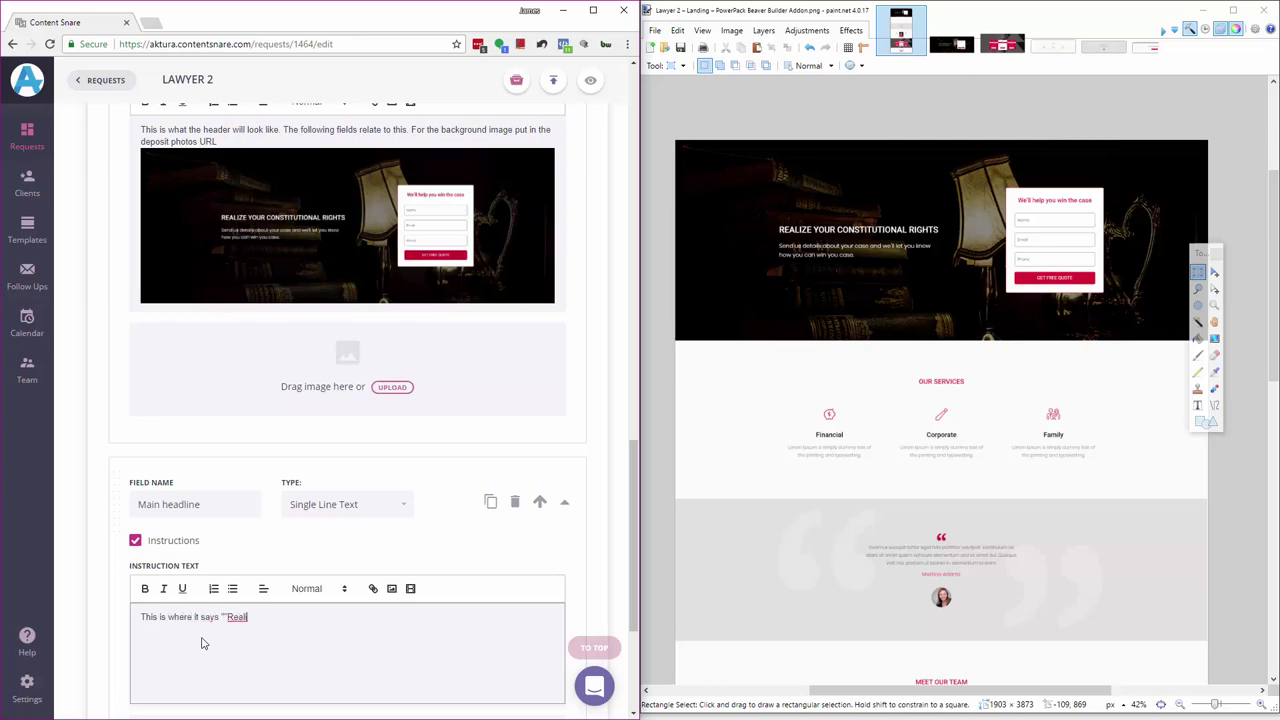
{"action": "type", "text": "it says \"\"Realize your...\""}
{"action": "left_click", "coordinate": [228, 617]}
{"action": "key", "text": "BackSpace"}
- Add a field below Main headline, set its type to Multiline Text and name it Subheading
{"action": "scroll", "coordinate": [289, 383], "scroll_direction": "down", "scroll_amount": 1}
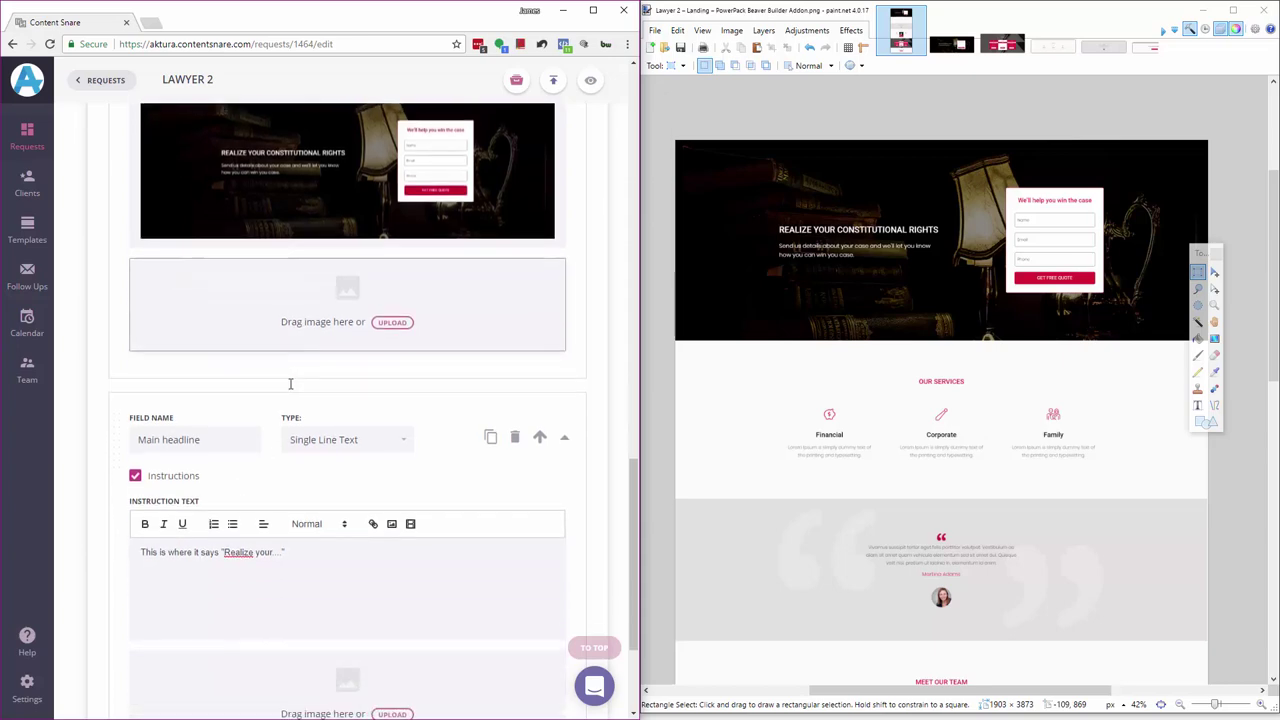
{"action": "scroll", "coordinate": [321, 352], "scroll_direction": "down", "scroll_amount": 2}
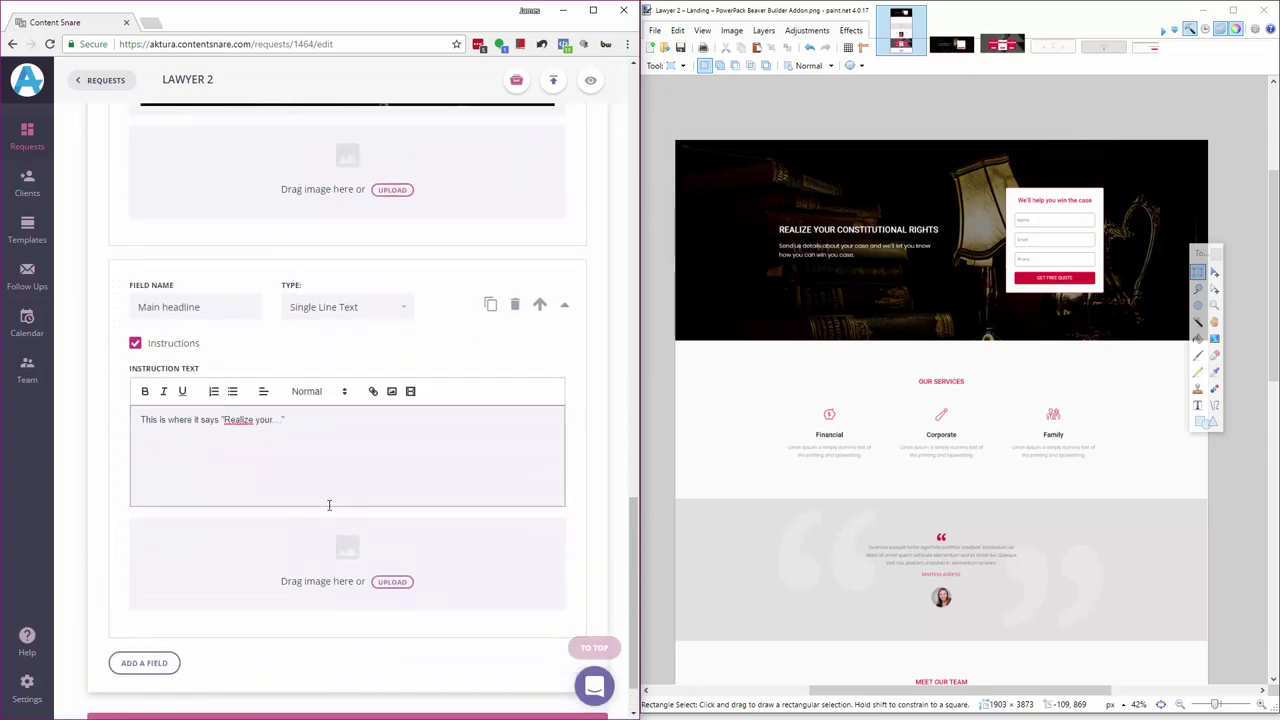
{"action": "left_click", "coordinate": [143, 663]}
{"action": "left_click", "coordinate": [155, 262]}
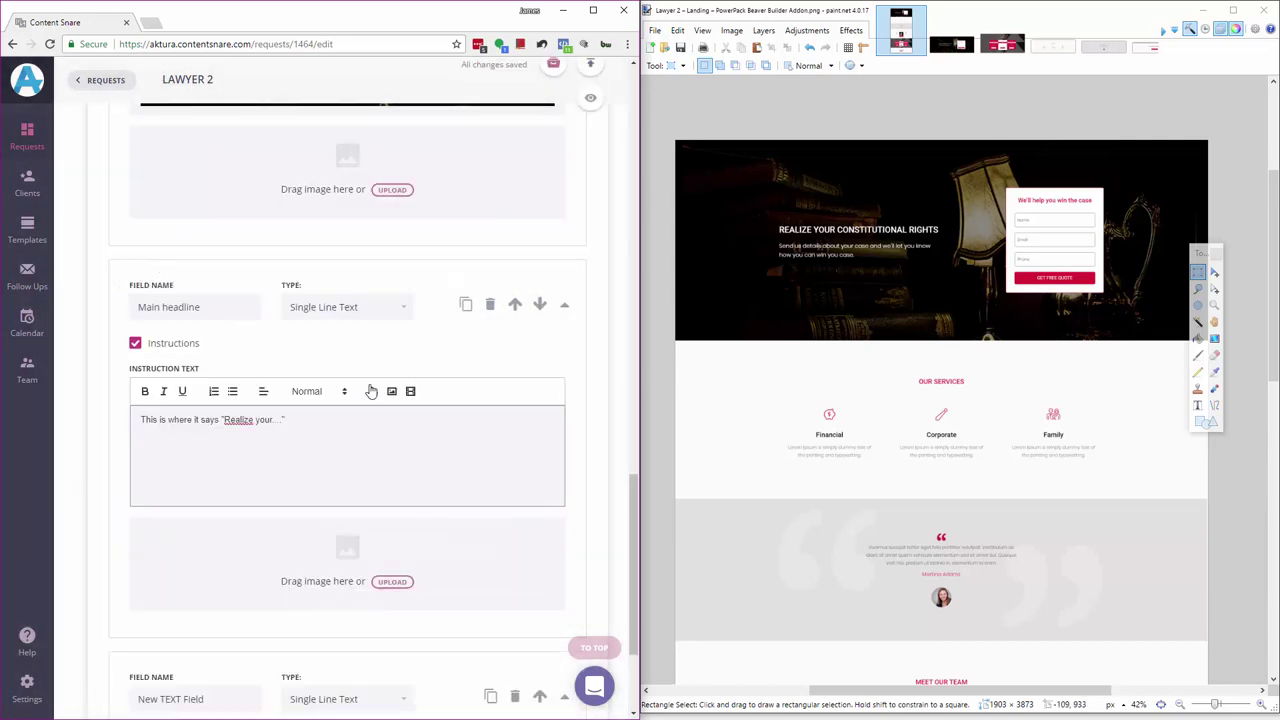
{"action": "scroll", "coordinate": [314, 480], "scroll_direction": "down", "scroll_amount": 3}
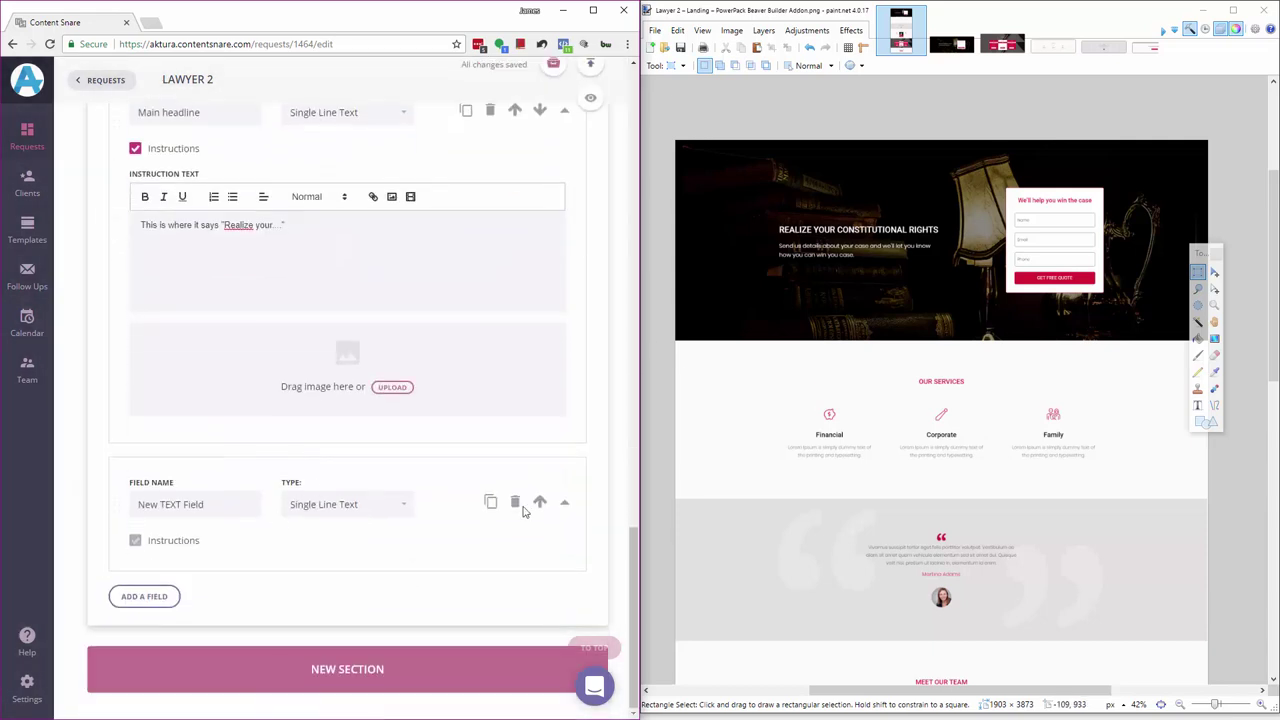
{"action": "left_click", "coordinate": [357, 505]}
{"action": "left_click", "coordinate": [345, 521]}
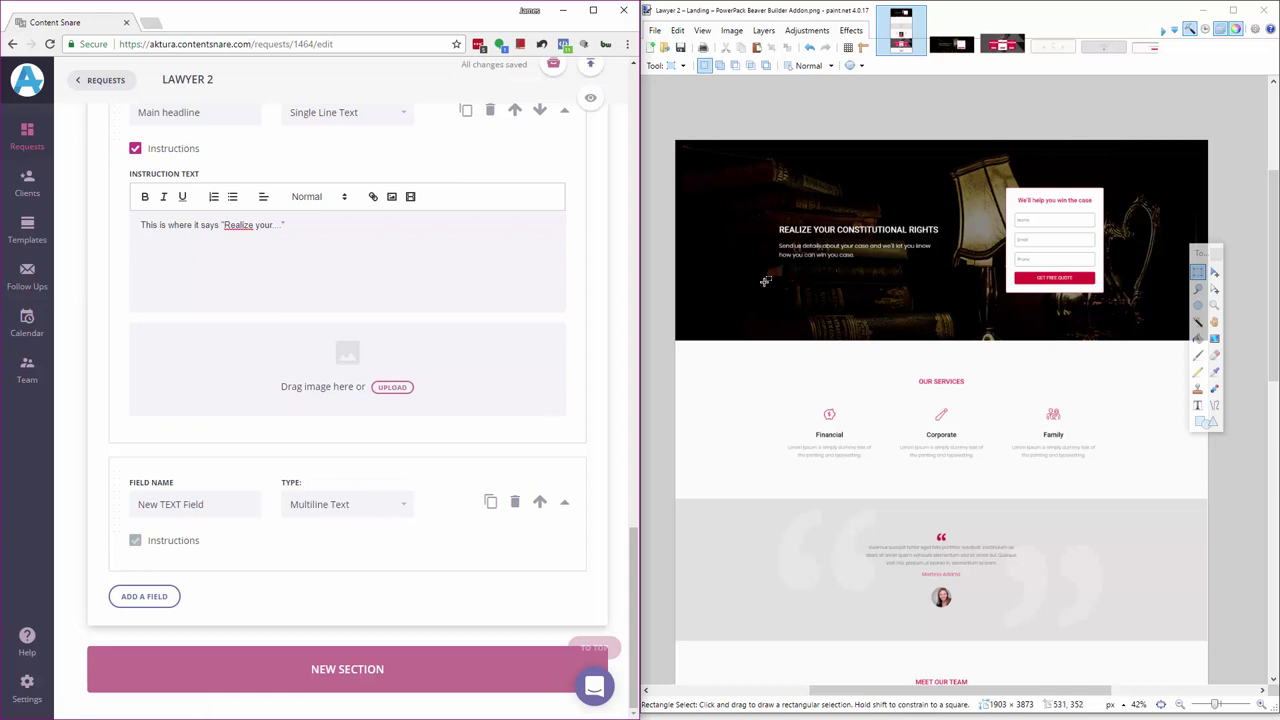
{"action": "scroll", "coordinate": [210, 550], "scroll_direction": "up", "scroll_amount": 1}
{"action": "left_click", "coordinate": [218, 571]}
{"action": "left_click_drag", "start_coordinate": [218, 571], "coordinate": [90, 553]}
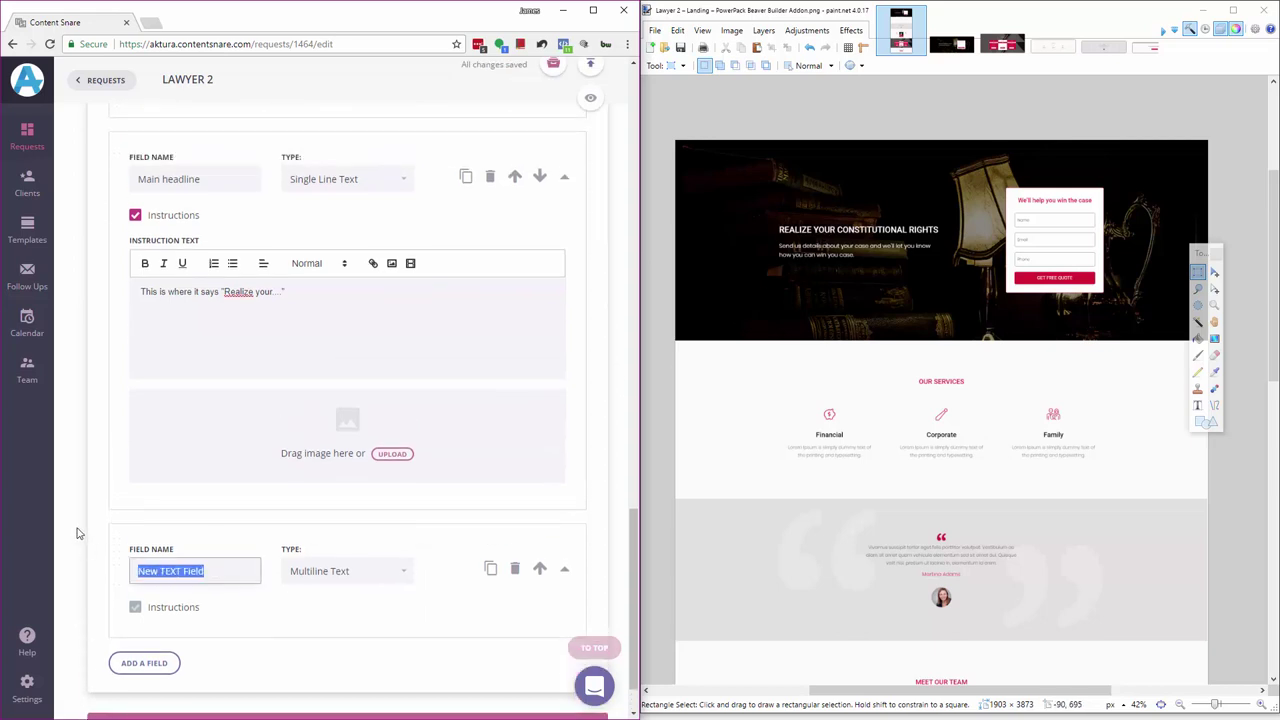
{"action": "type", "text": "Subheading"}
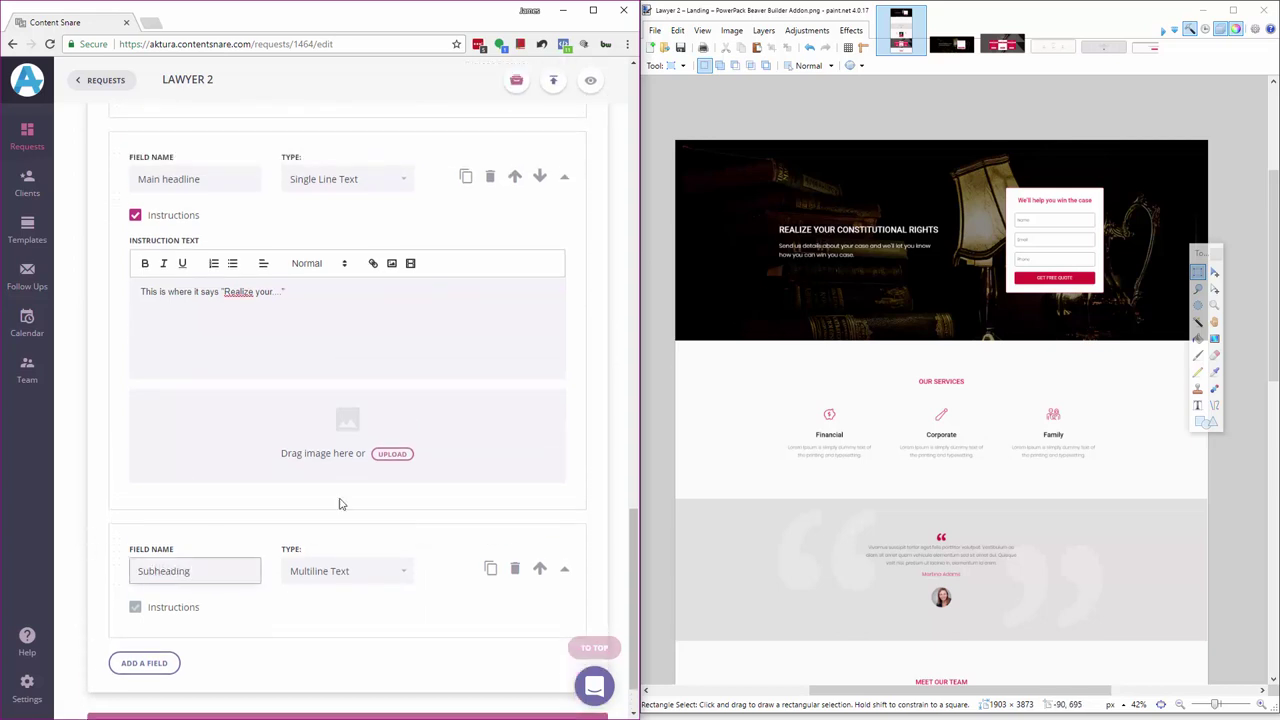
- Add a single line text field below Subheading and name it Form heading
{"action": "scroll", "coordinate": [430, 485], "scroll_direction": "down", "scroll_amount": 1}
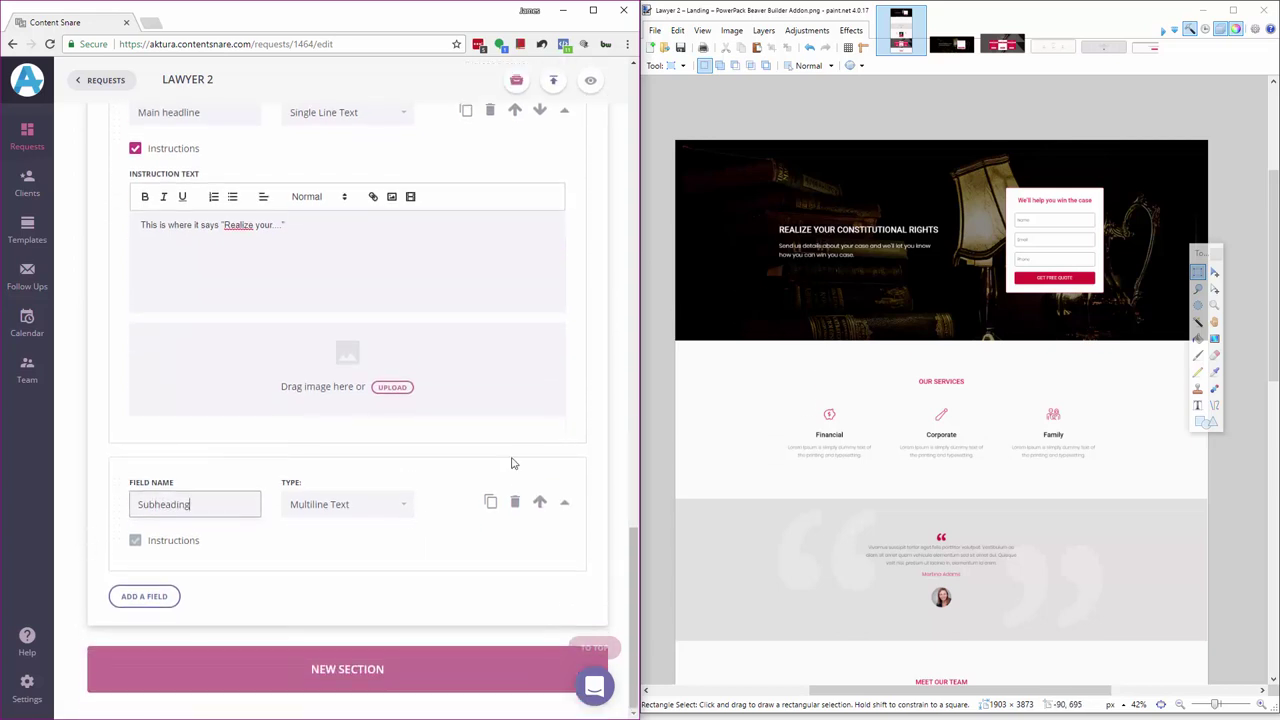
{"action": "left_click", "coordinate": [144, 598]}
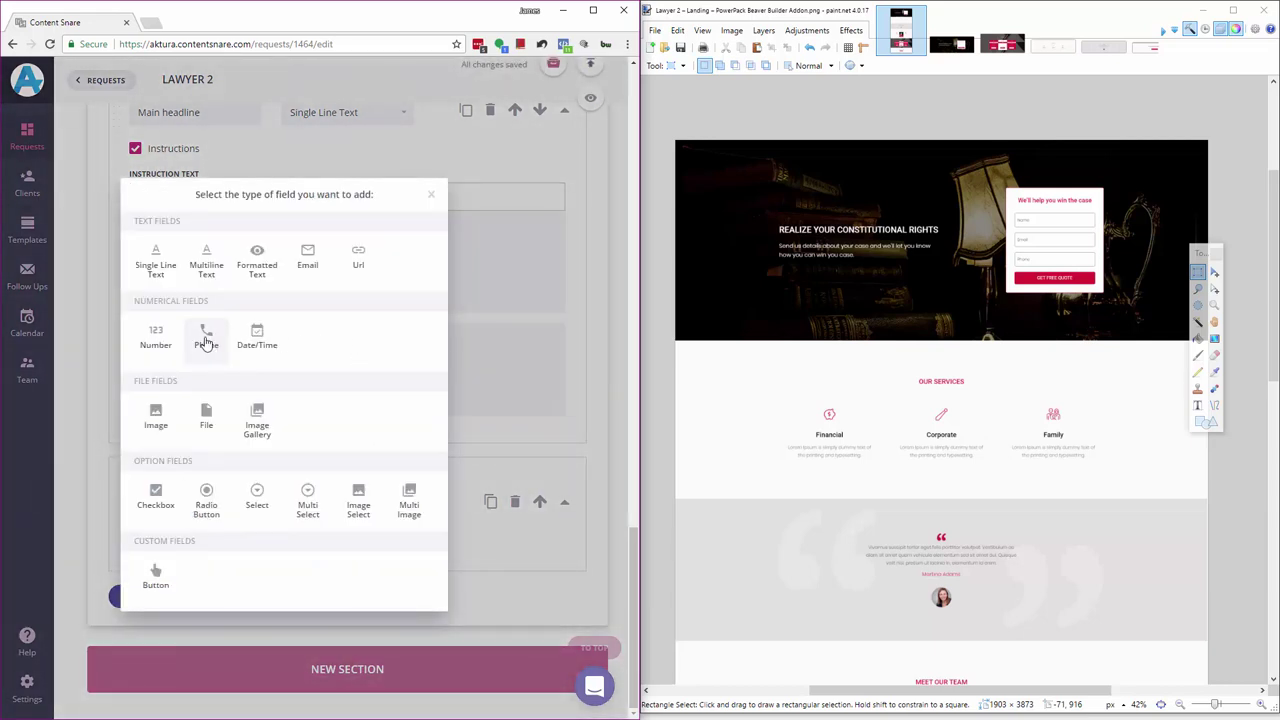
{"action": "left_click", "coordinate": [160, 280]}
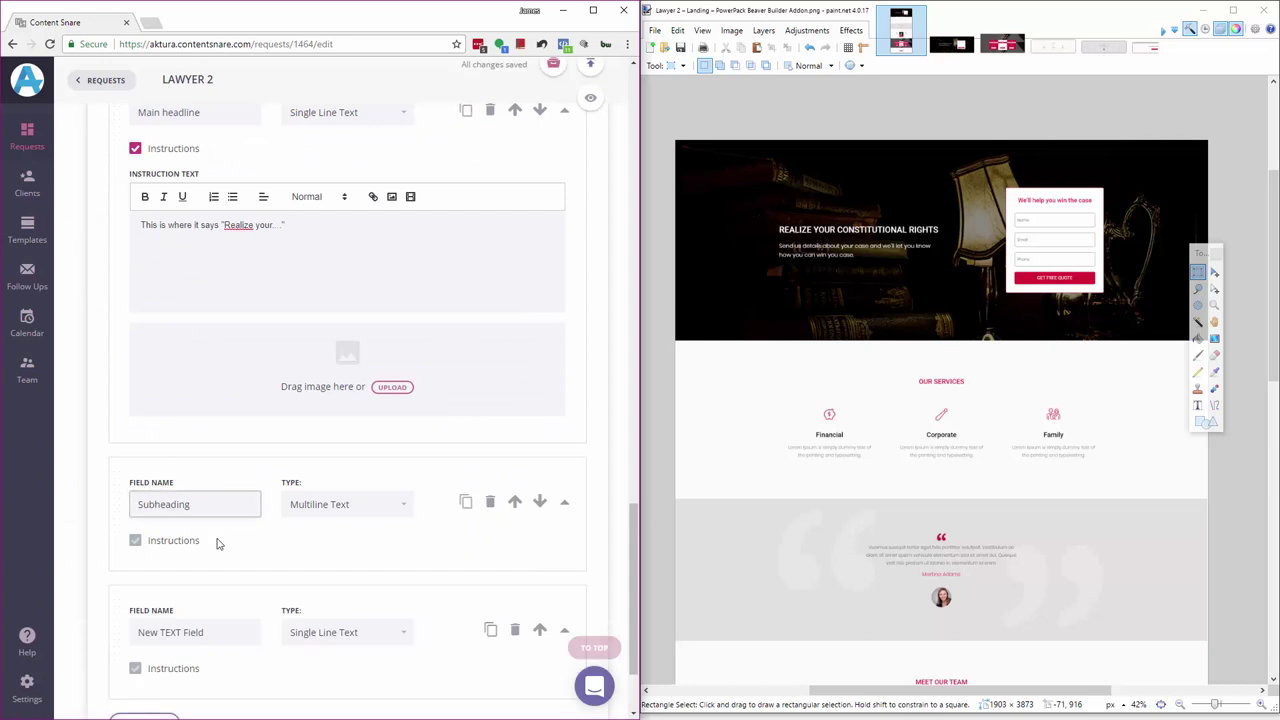
{"action": "scroll", "coordinate": [214, 566], "scroll_direction": "down", "scroll_amount": 2}
{"action": "left_click", "coordinate": [150, 504]}
{"action": "key", "text": "ctrl+a"}
{"action": "type", "text": "F"}
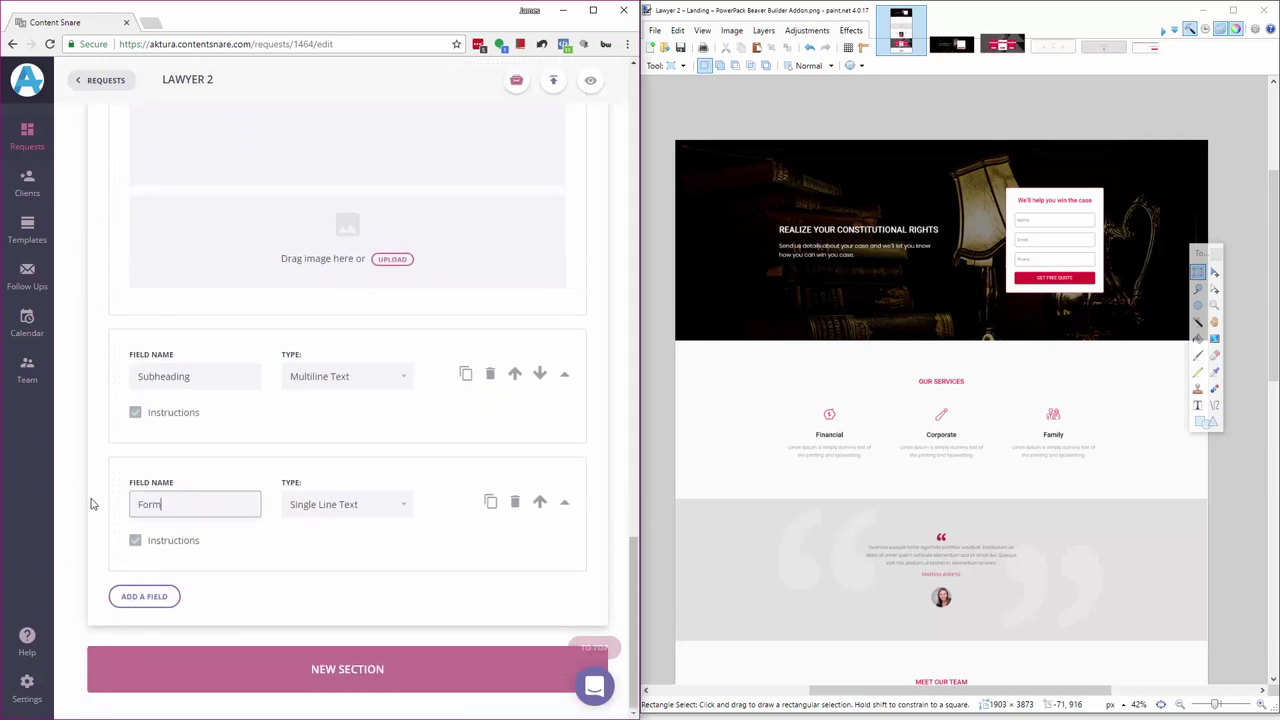
- Add another single line text field below Form heading and name it Button text
{"action": "left_click", "coordinate": [148, 597]}
{"action": "left_click", "coordinate": [156, 268]}
{"action": "scroll", "coordinate": [290, 510], "scroll_direction": "down", "scroll_amount": 2}
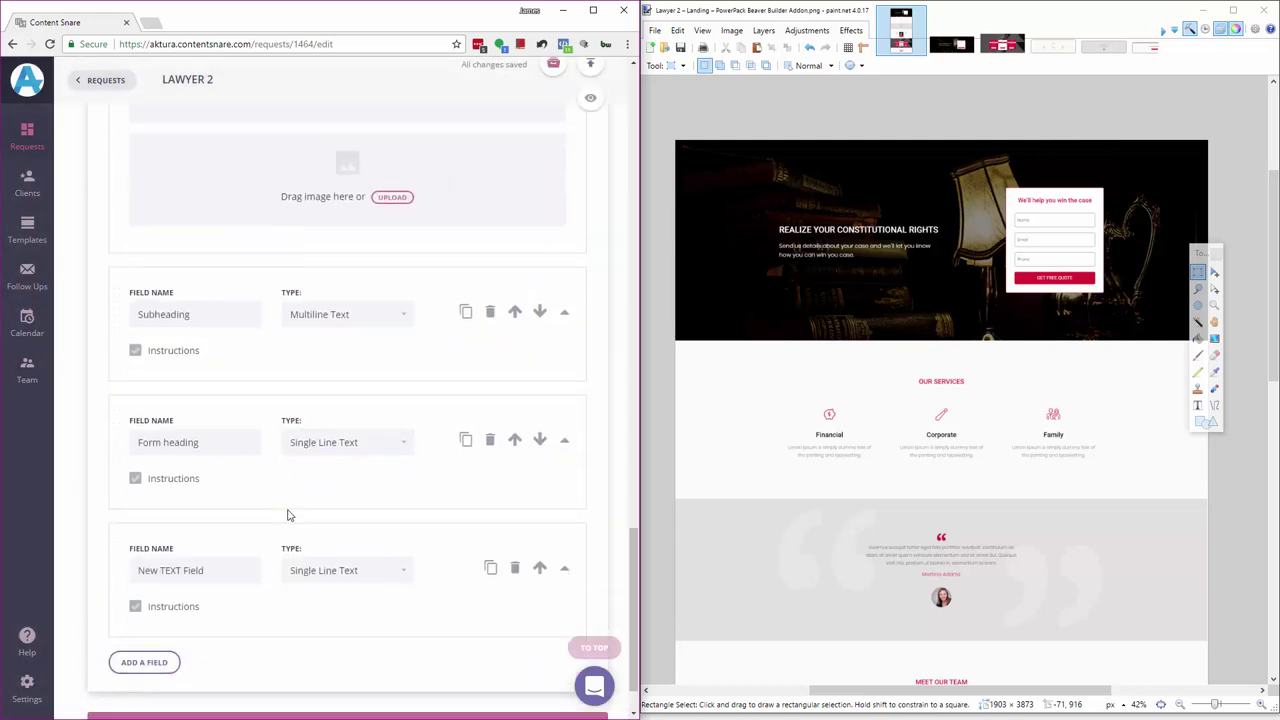
{"action": "left_click_drag", "start_coordinate": [217, 506], "coordinate": [95, 504]}
{"action": "type", "text": "Butto"}
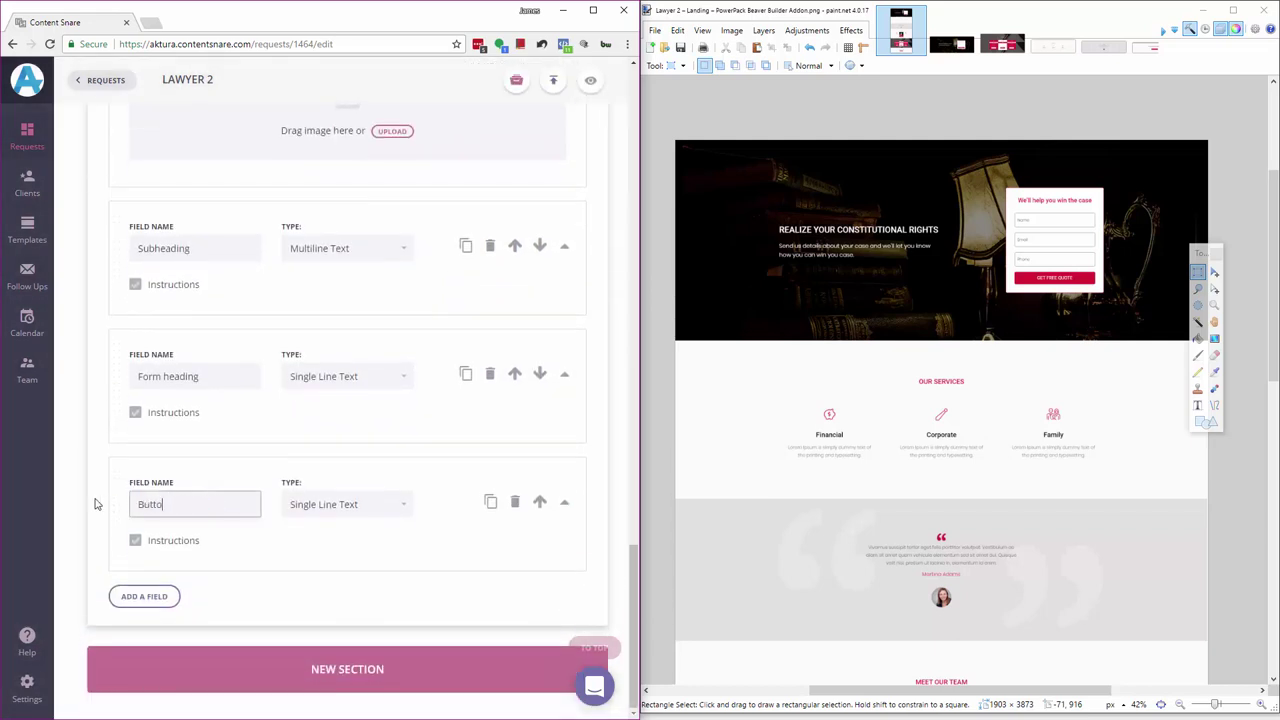
{"action": "type", "text": "n text"}
- Add a multiline text field below Button text, named "What fields would you like in the contact form"
{"action": "left_click", "coordinate": [172, 596]}
{"action": "left_click", "coordinate": [146, 596]}
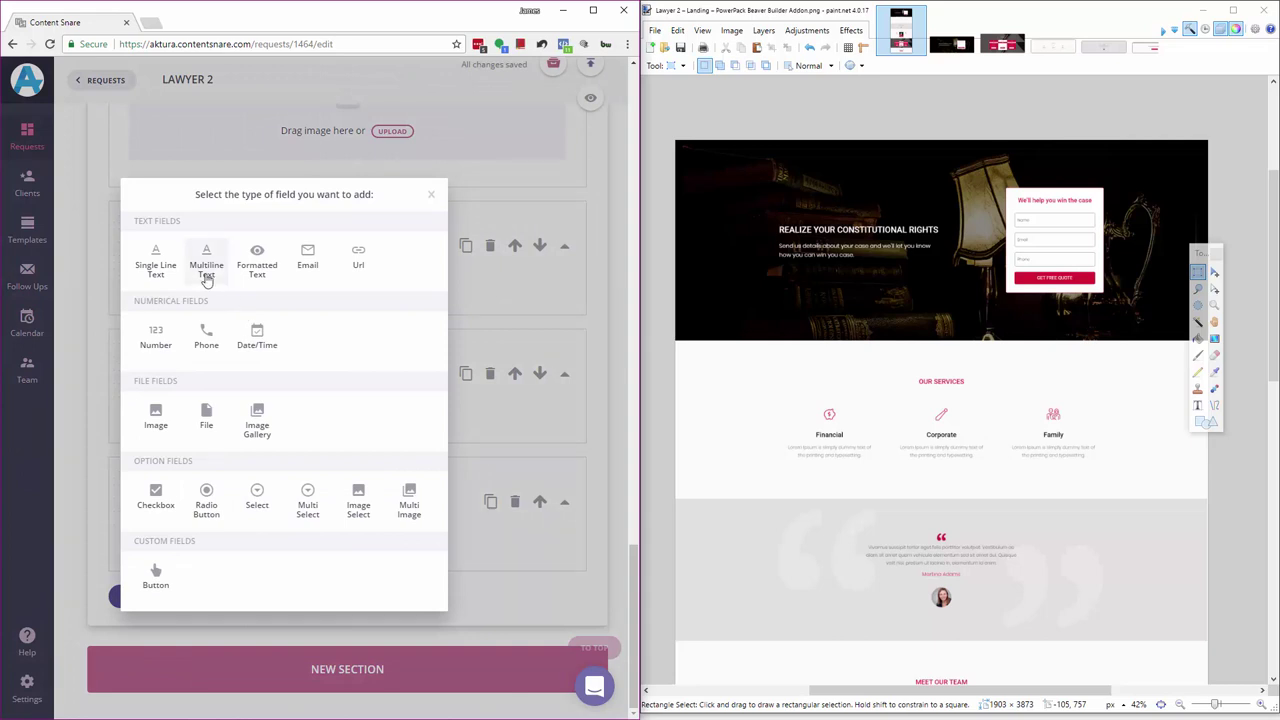
{"action": "left_click", "coordinate": [206, 268]}
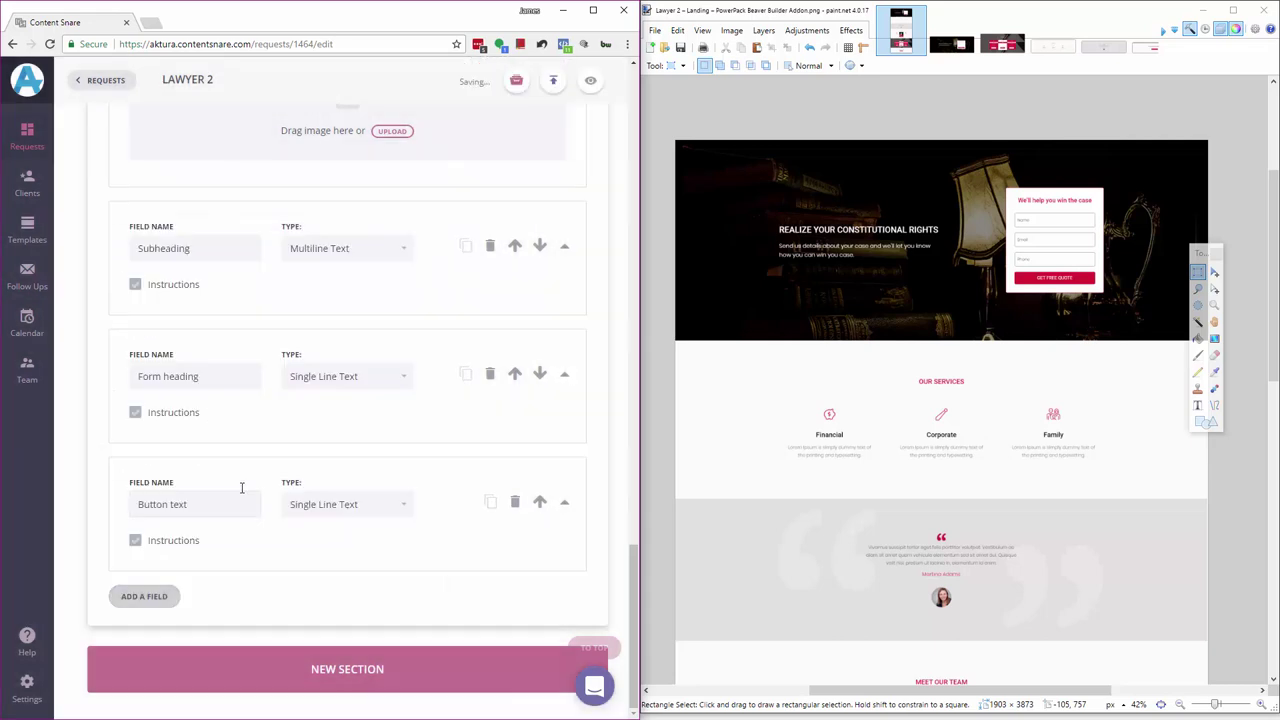
{"action": "left_click_drag", "start_coordinate": [240, 504], "coordinate": [84, 502]}
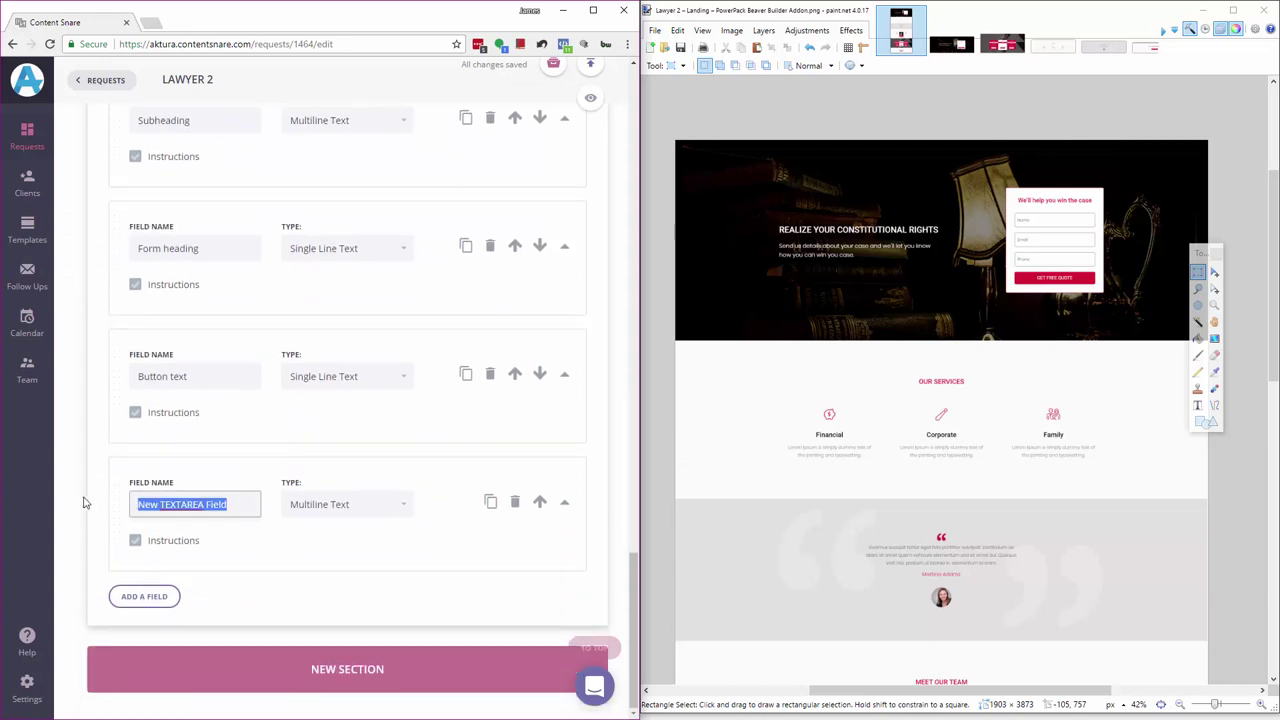
{"action": "type", "text": "What fields"}
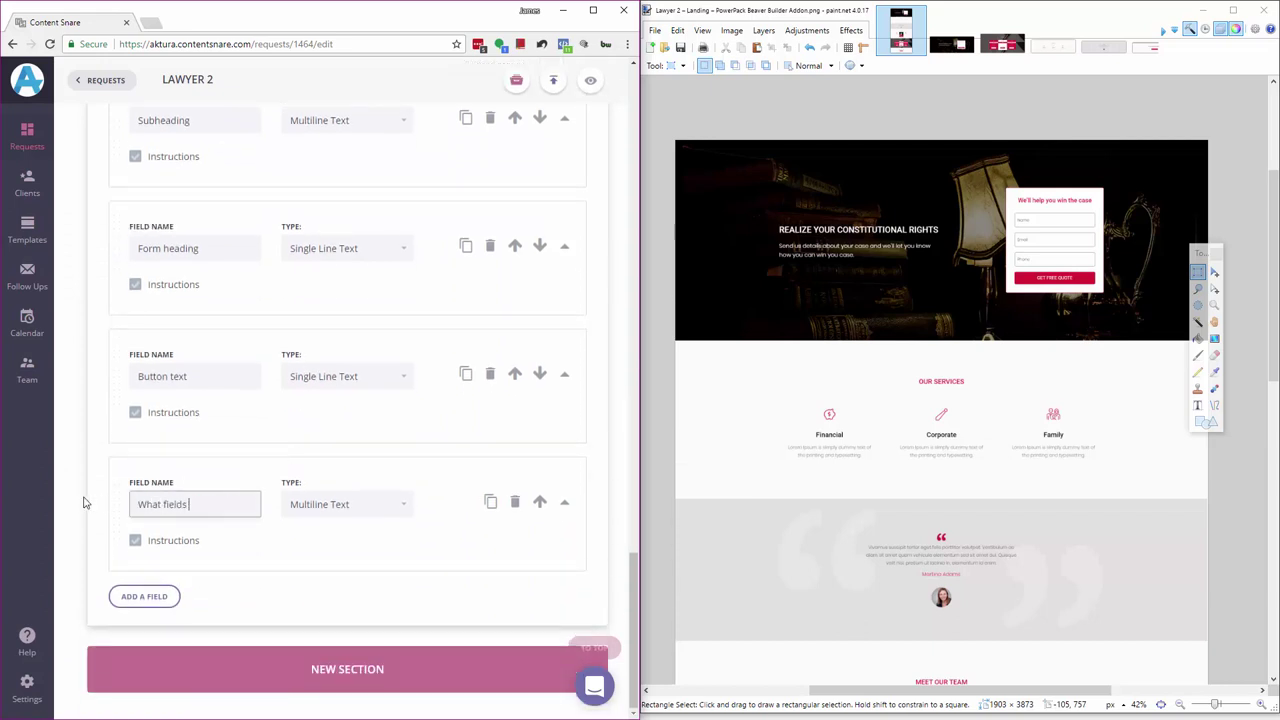
{"action": "type", "text": " would you like in the contact form"}
{"action": "left_click", "coordinate": [215, 530]}
- Enable instructions for the contact form fields question and enter: "Default are Name, Email and Phone. If you want to add any more, put them in below"
{"action": "left_click", "coordinate": [135, 540]}
{"action": "scroll", "coordinate": [290, 540], "scroll_direction": "down", "scroll_amount": 2}
{"action": "type", "text": "De"}
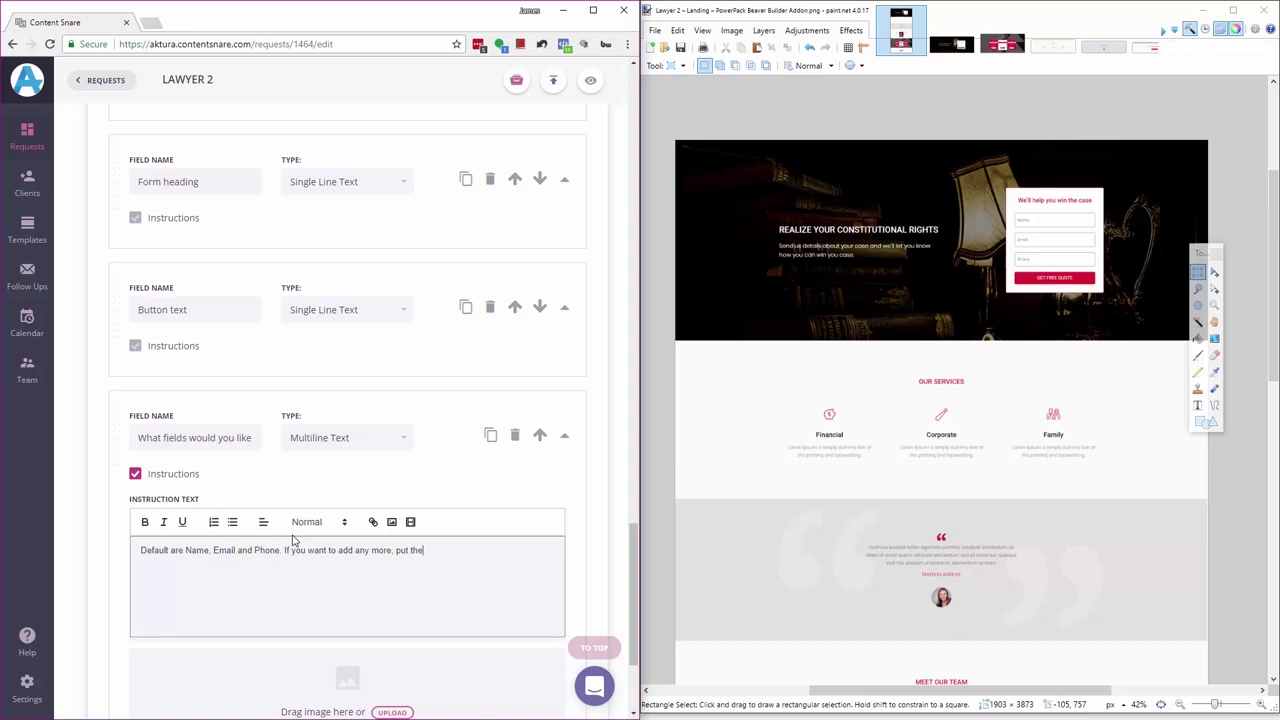
{"action": "scroll", "coordinate": [245, 305], "scroll_direction": "down", "scroll_amount": 2}
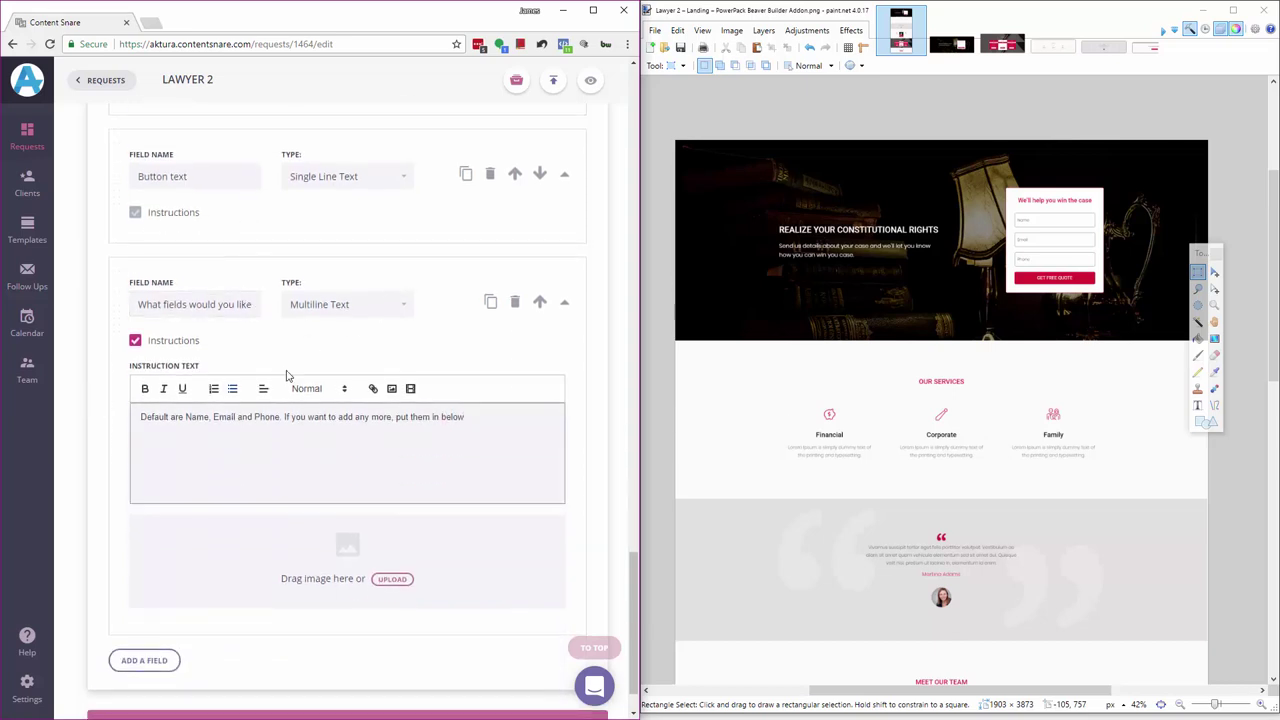
- Add a new section after the Header section and name it Services
{"action": "scroll", "coordinate": [286, 371], "scroll_direction": "down", "scroll_amount": 1}
{"action": "scroll", "coordinate": [354, 303], "scroll_direction": "up", "scroll_amount": 9}
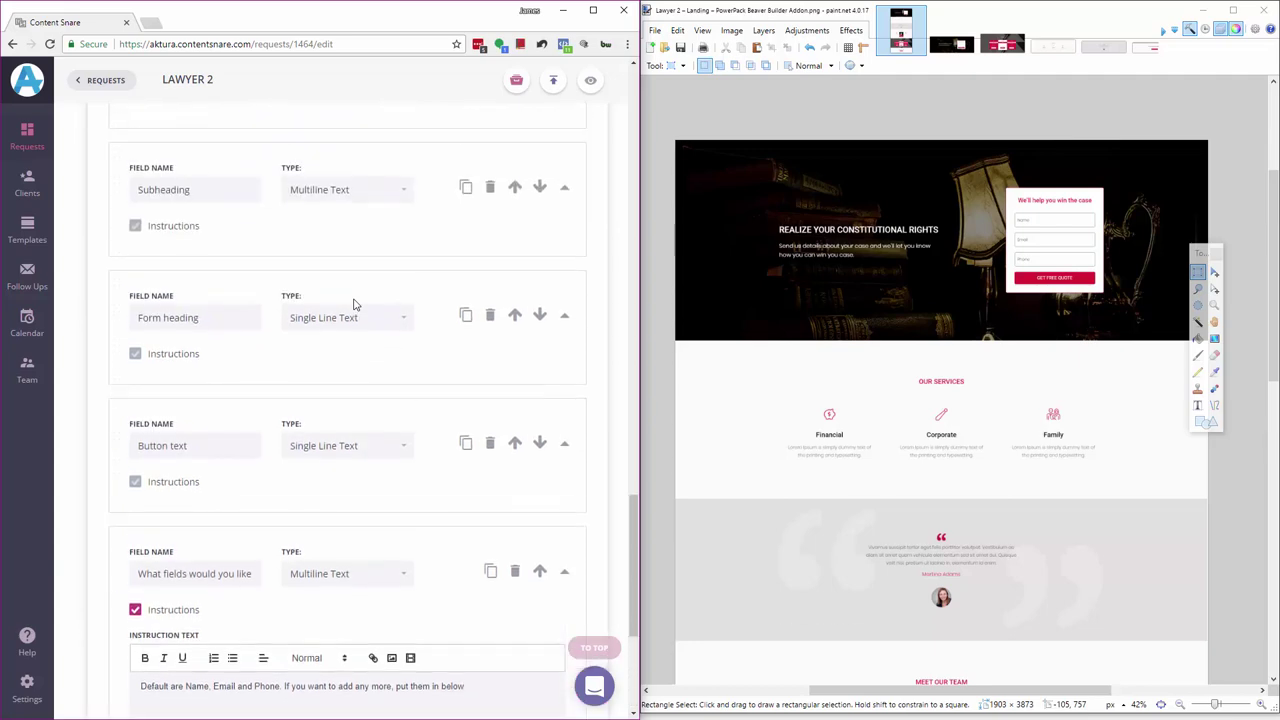
{"action": "scroll", "coordinate": [354, 303], "scroll_direction": "down", "scroll_amount": 9}
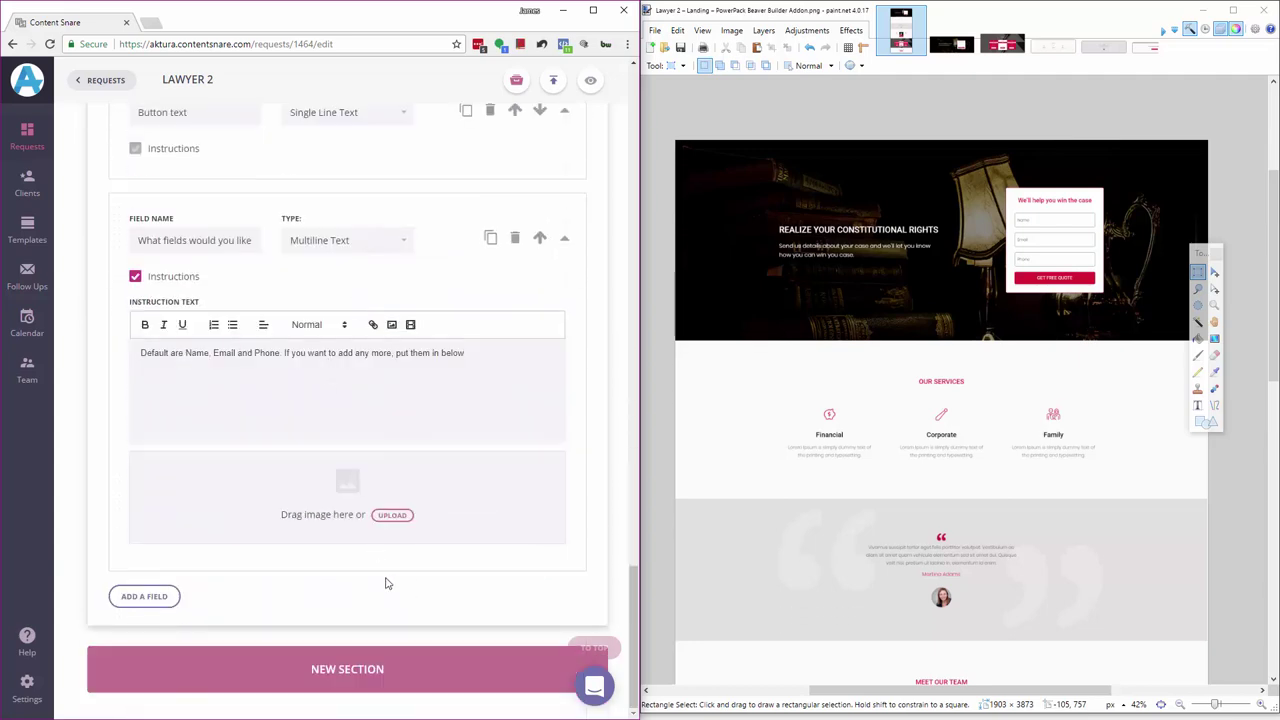
{"action": "left_click", "coordinate": [216, 655]}
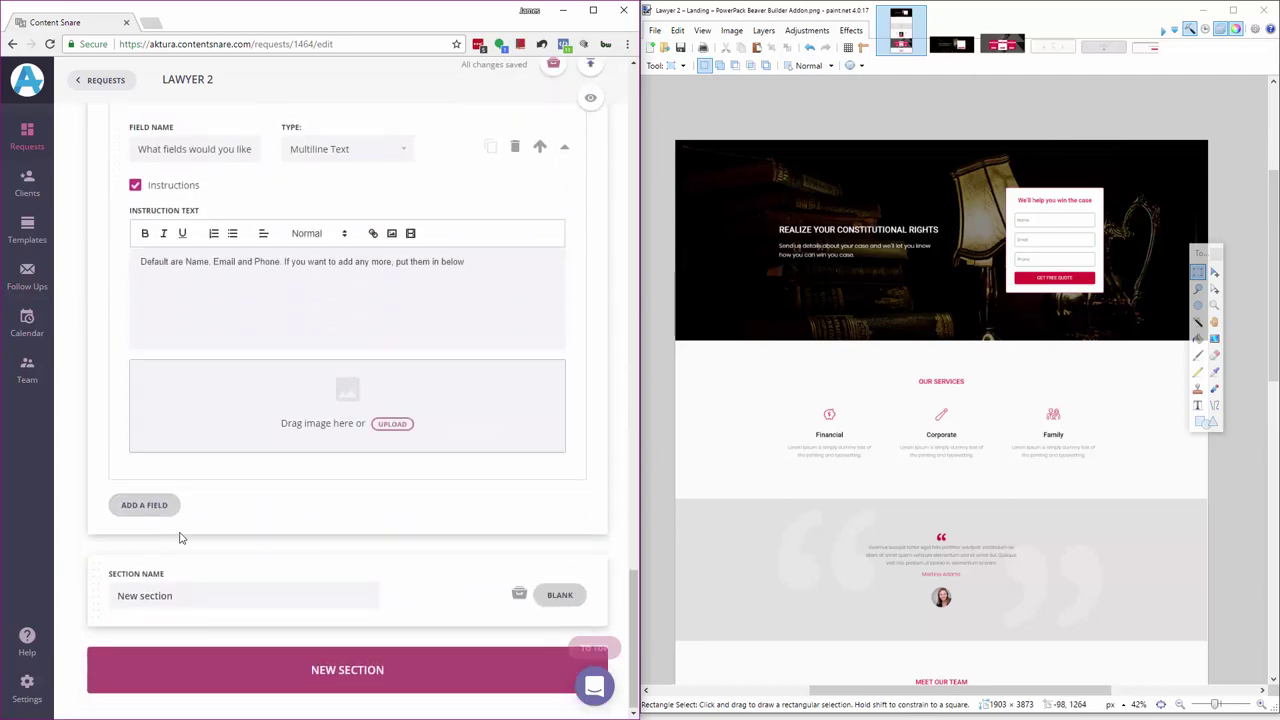
{"action": "type", "text": "Service"}
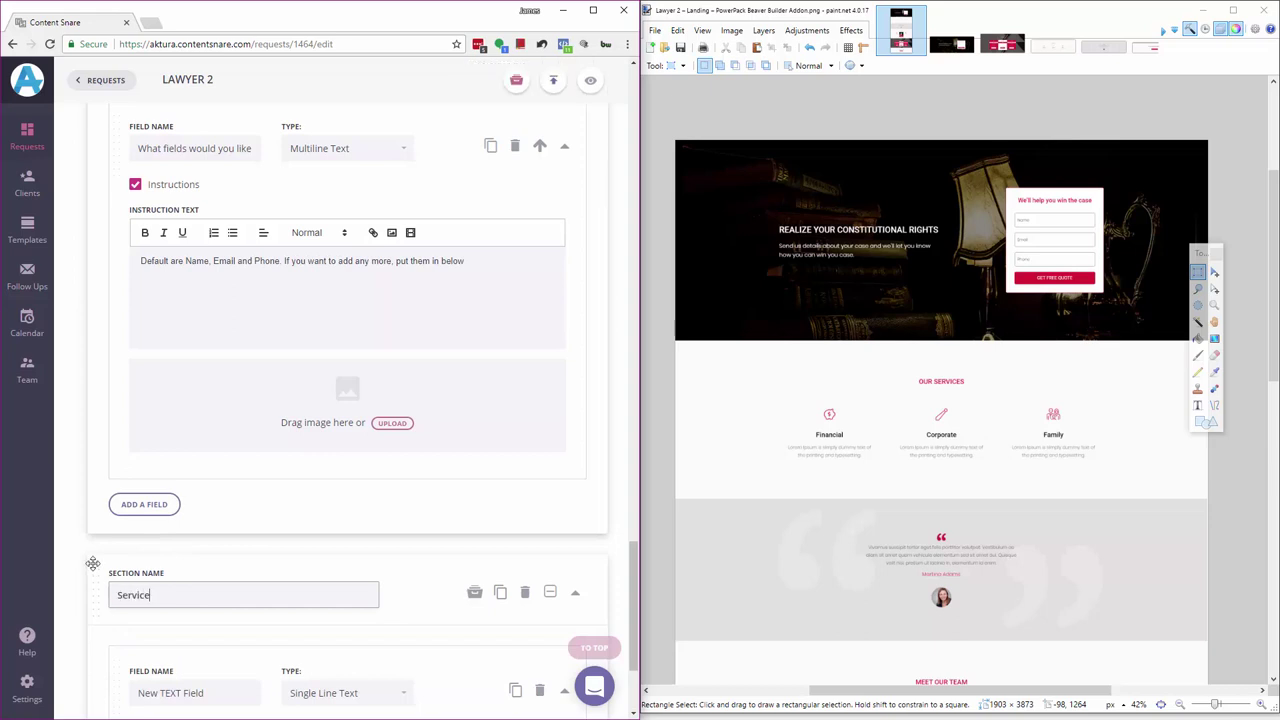
{"action": "type", "text": "s"}
{"action": "scroll", "coordinate": [266, 400], "scroll_direction": "down", "scroll_amount": 2}
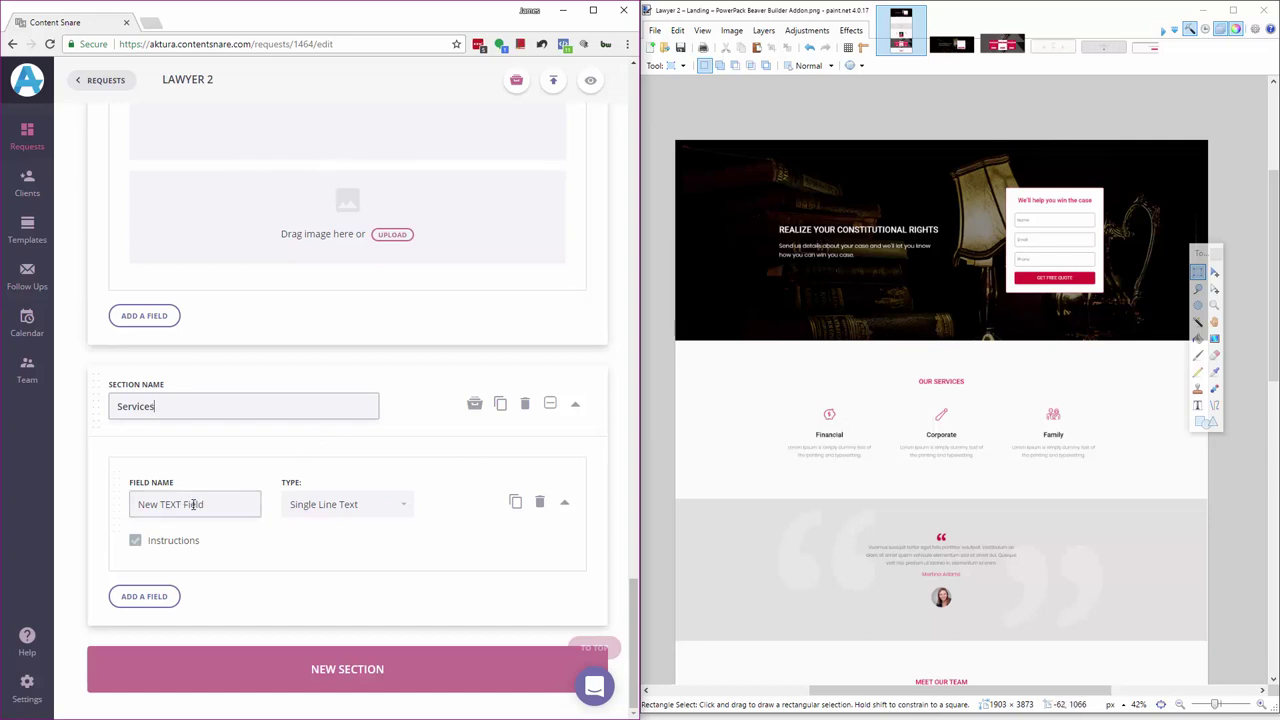
- Name the first field of the Services section Service 1 Icon and set its type to Image
{"action": "left_click_drag", "start_coordinate": [220, 504], "coordinate": [130, 506]}
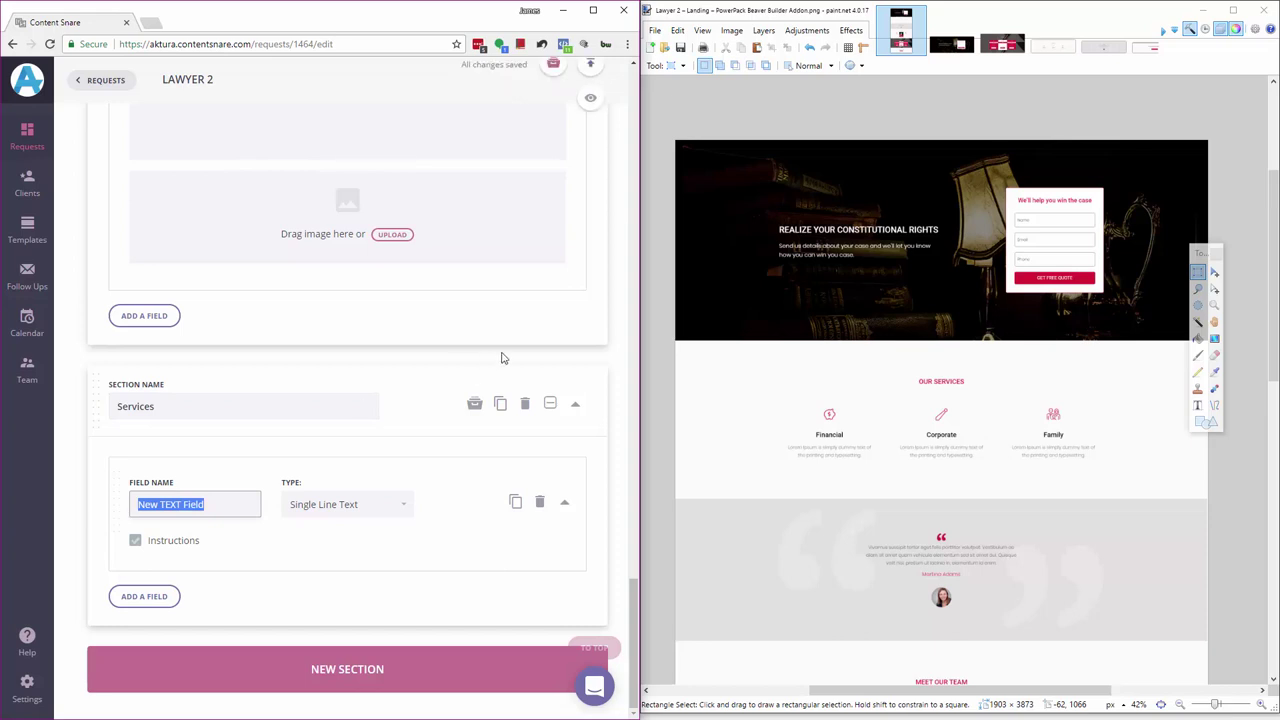
{"action": "type", "text": "Service 1 Icon"}
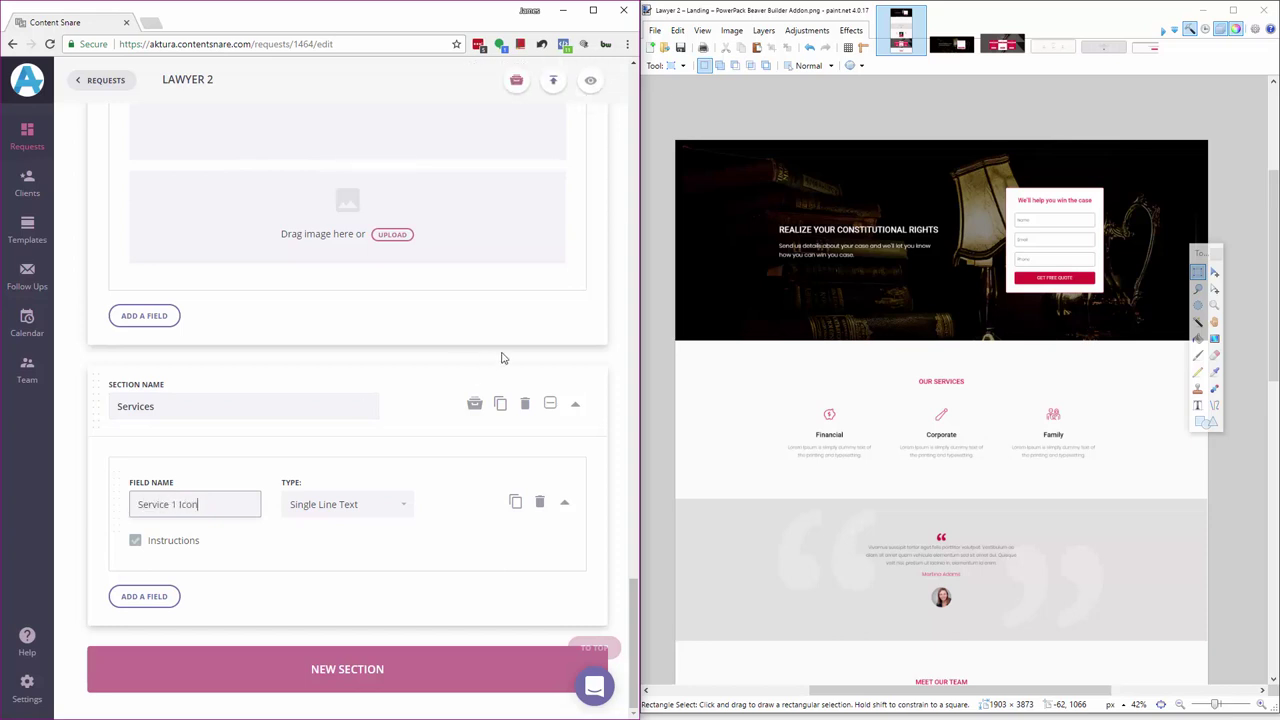
{"action": "left_click", "coordinate": [333, 500]}
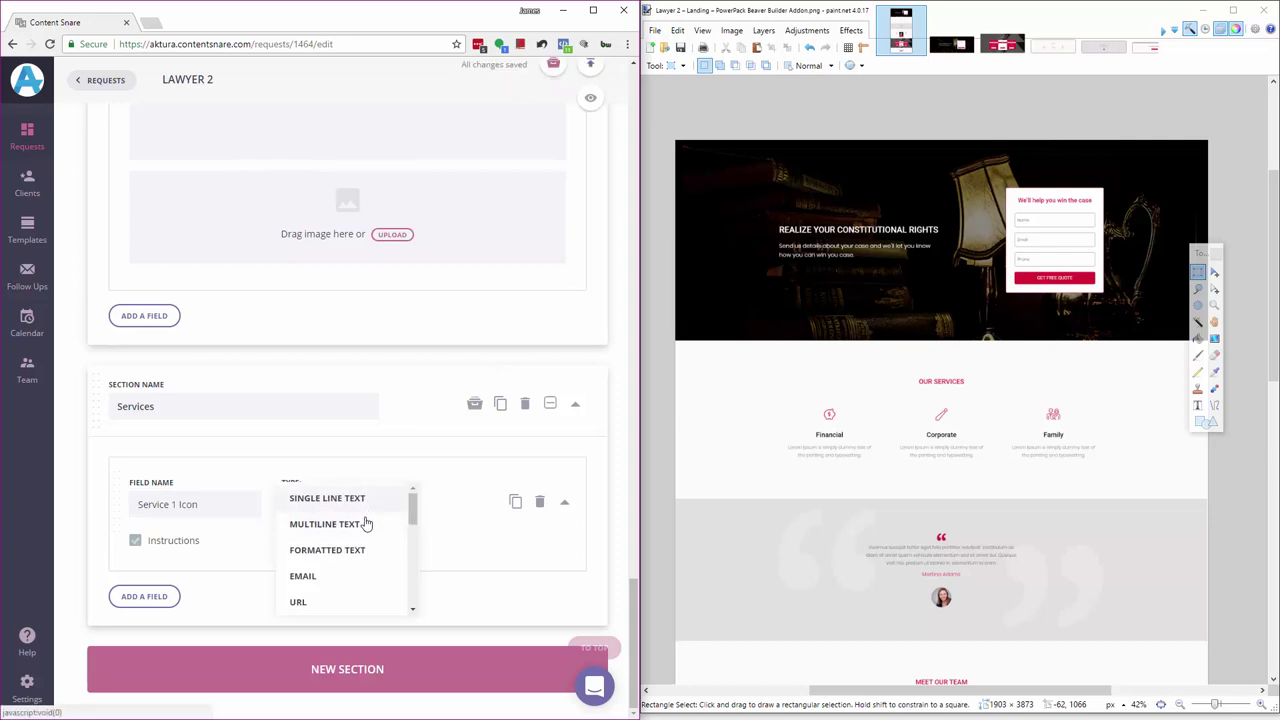
{"action": "scroll", "coordinate": [344, 557], "scroll_direction": "down", "scroll_amount": 2}
{"action": "scroll", "coordinate": [400, 558], "scroll_direction": "down", "scroll_amount": 2}
{"action": "left_click", "coordinate": [330, 576]}
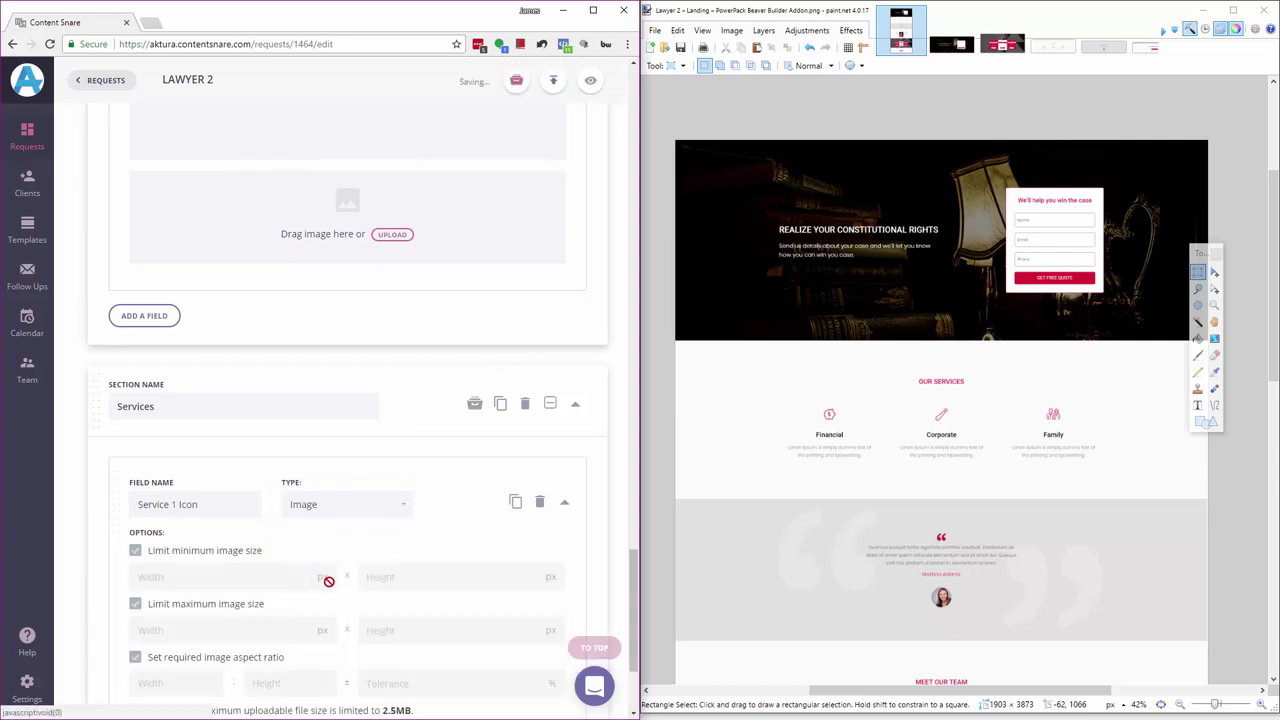
{"action": "scroll", "coordinate": [466, 336], "scroll_direction": "down", "scroll_amount": 2}
{"action": "scroll", "coordinate": [200, 560], "scroll_direction": "up", "scroll_amount": 1}
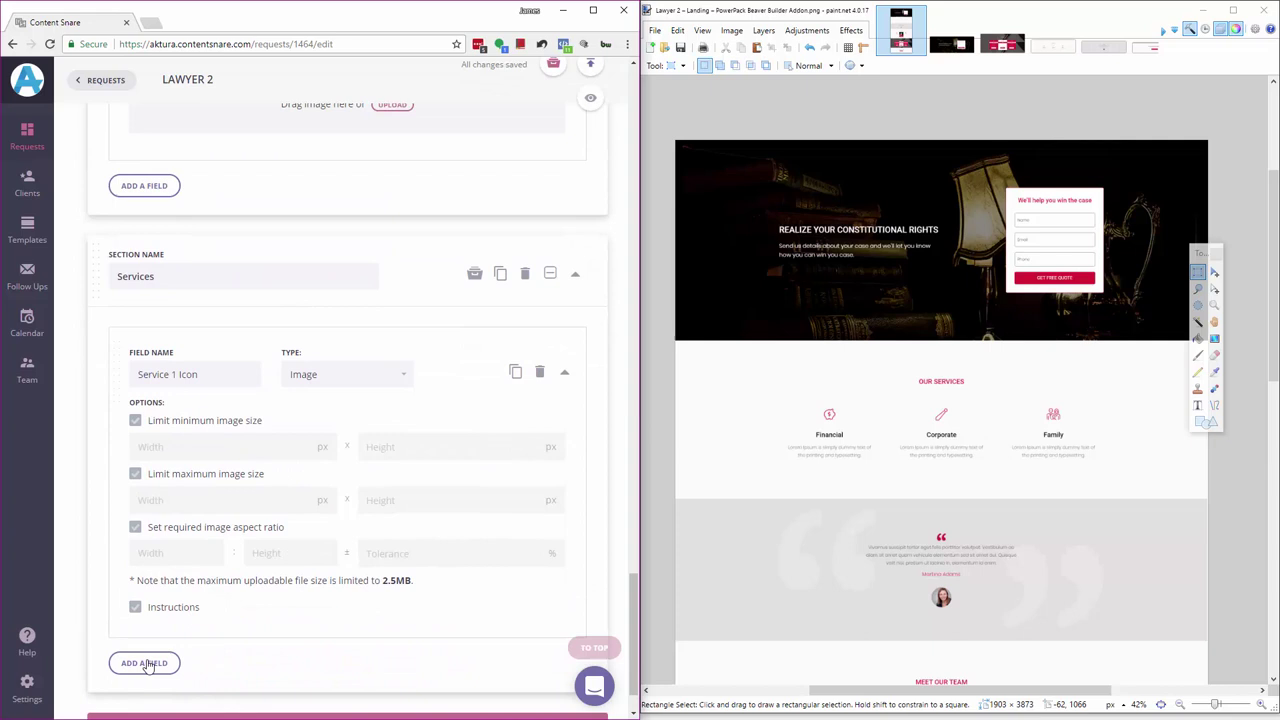
{"action": "left_click", "coordinate": [147, 665]}
{"action": "scroll", "coordinate": [207, 276], "scroll_direction": "down", "scroll_amount": 1}
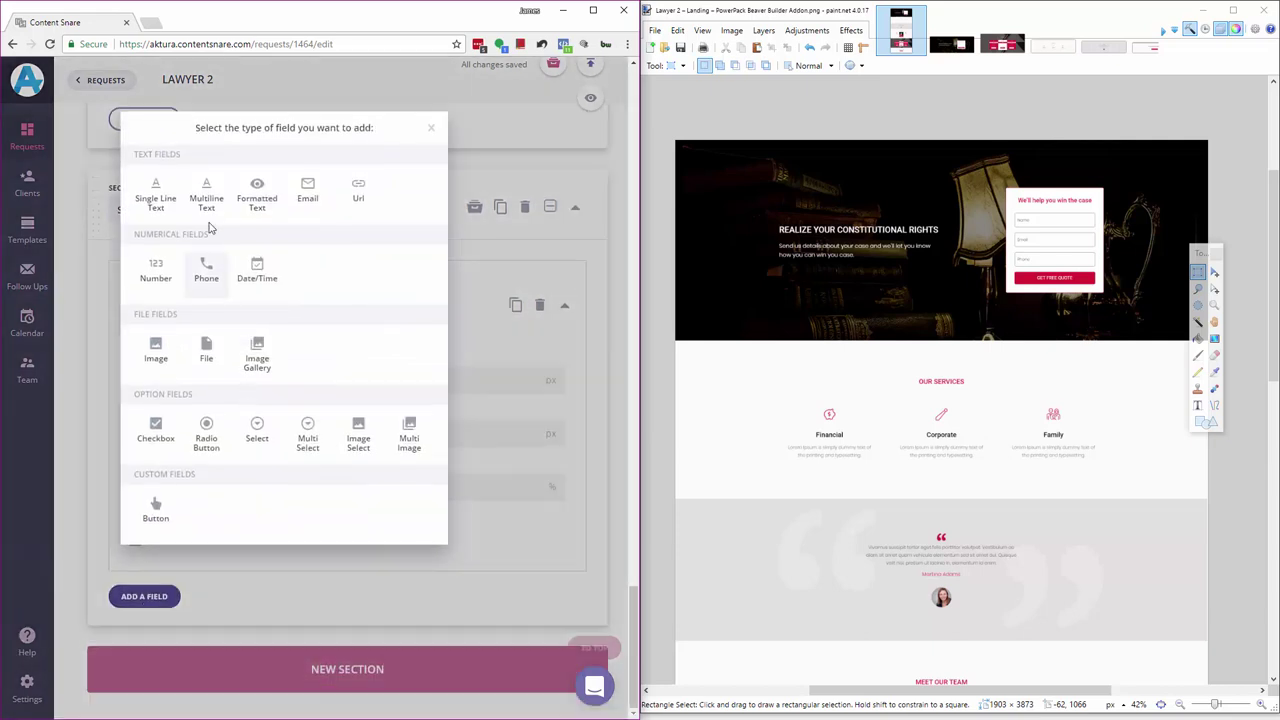
{"action": "left_click", "coordinate": [520, 578]}
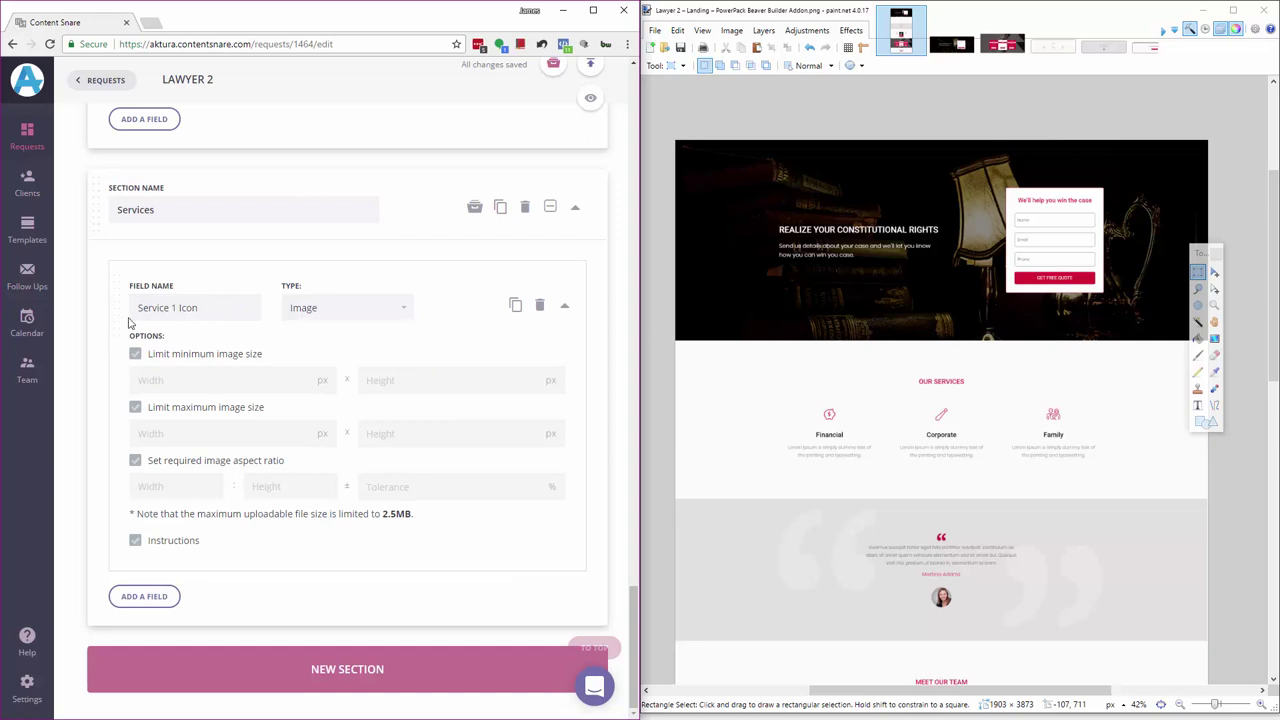
- Add a single line text field below Service 1 Icon and name it Service 1 Heading
{"action": "left_click", "coordinate": [201, 314]}
{"action": "left_click", "coordinate": [141, 600]}
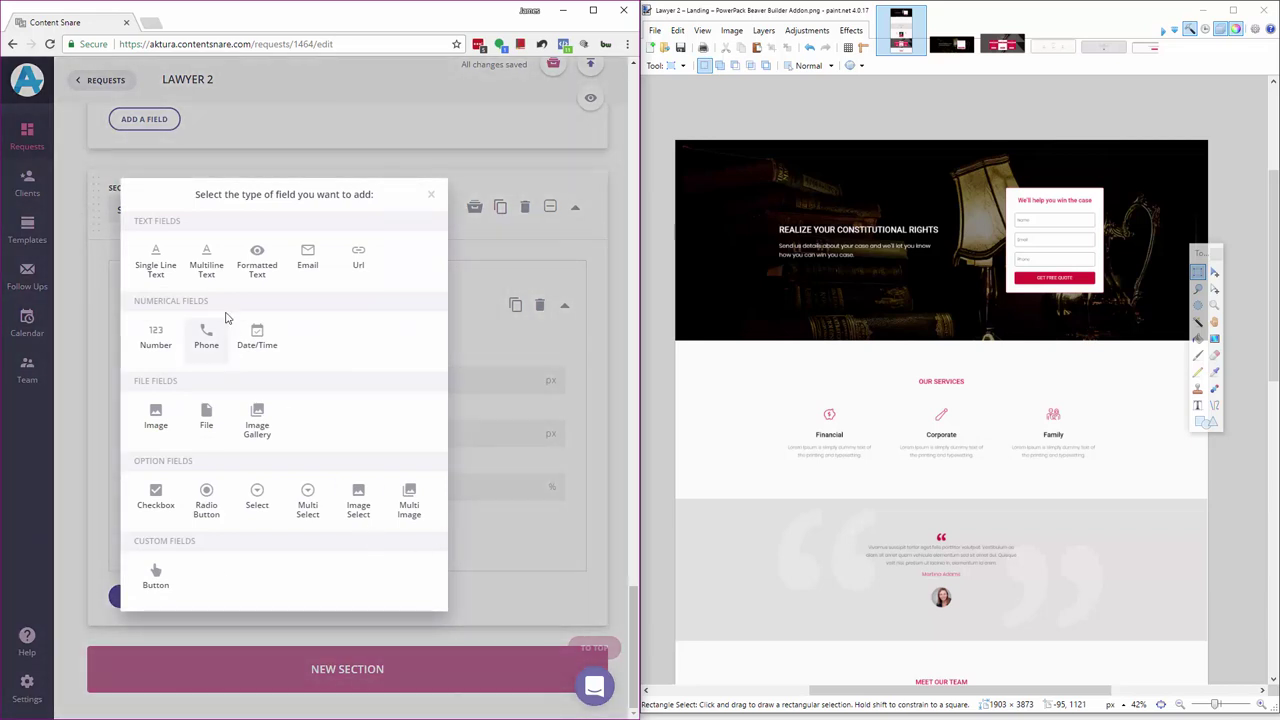
{"action": "left_click", "coordinate": [160, 262]}
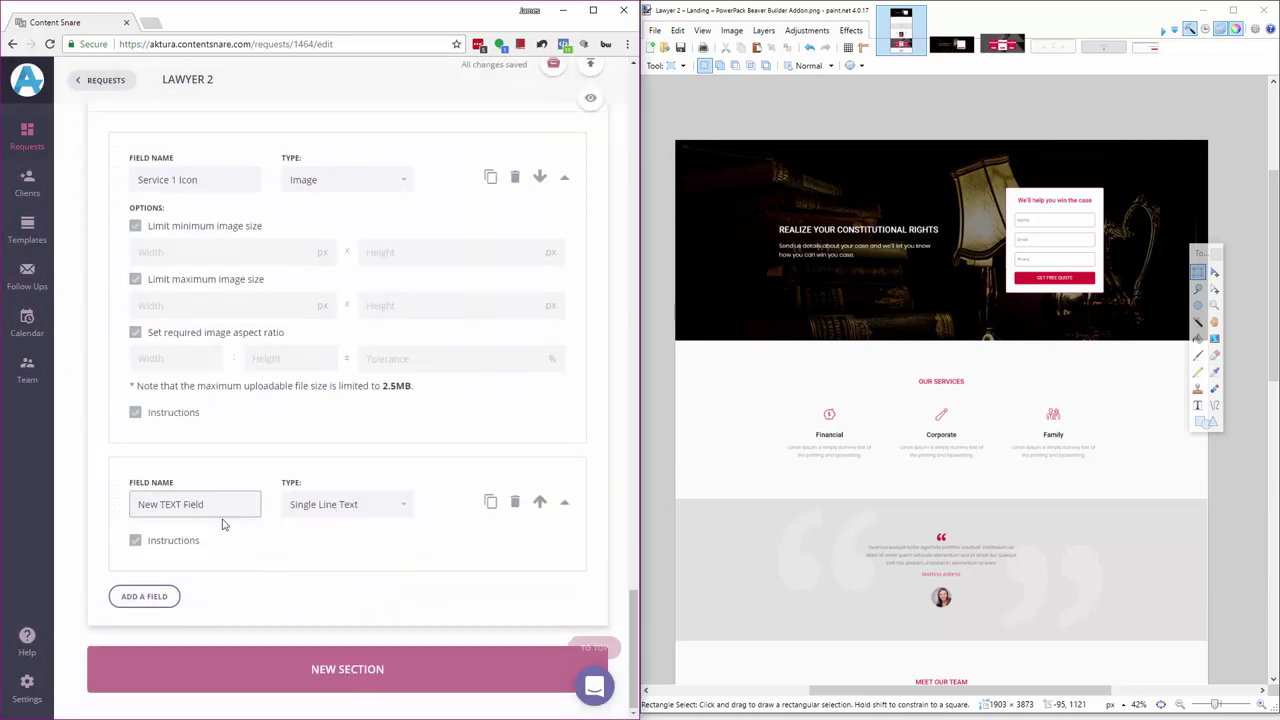
{"action": "type", "text": "Service 1 "}
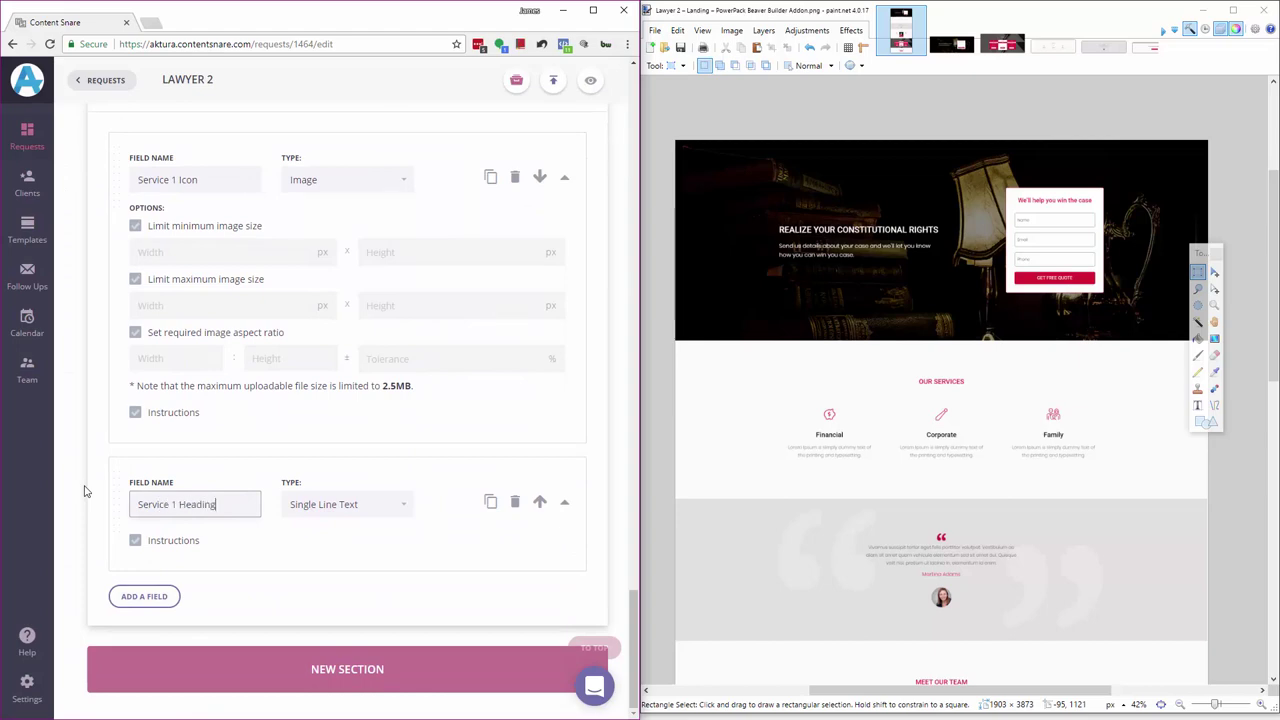
{"action": "type", "text": "Heading"}
- Add a single line text field below Service 1 Heading and name it Service 1 Blurb
{"action": "left_click", "coordinate": [144, 594]}
{"action": "left_click", "coordinate": [150, 258]}
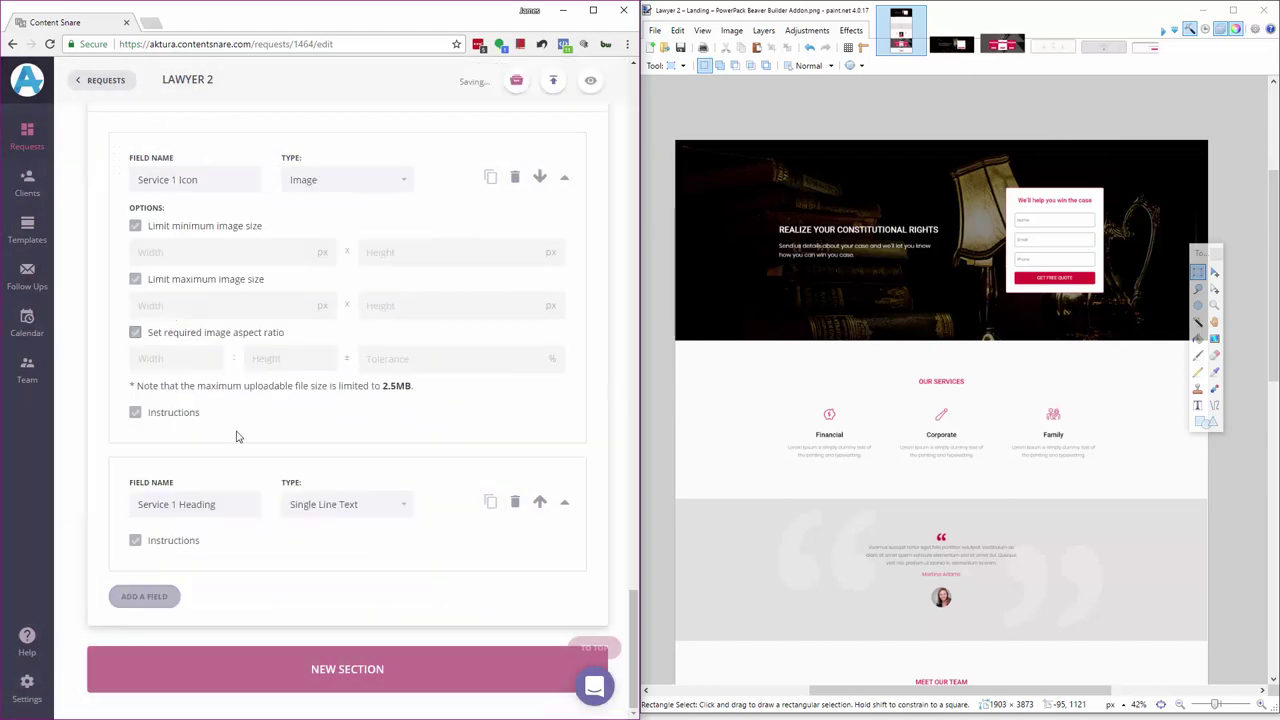
{"action": "type", "text": "Service 1 Blurb"}
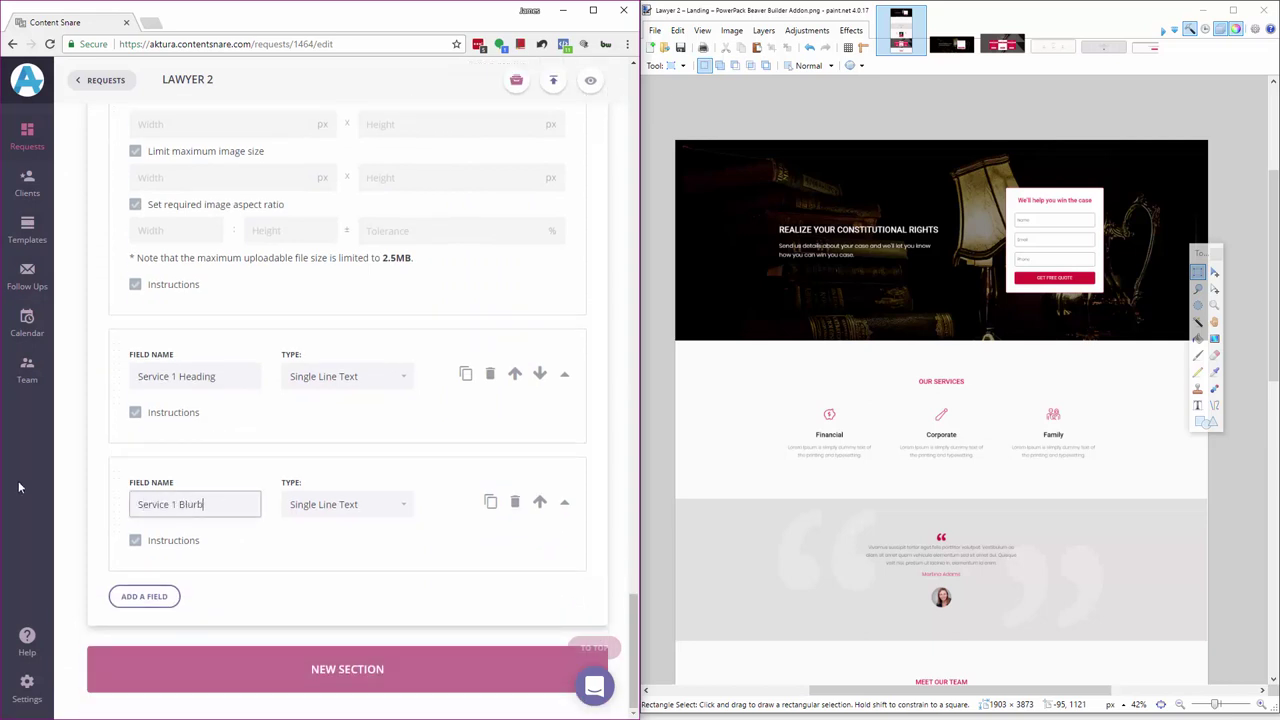
{"action": "left_click", "coordinate": [88, 525]}
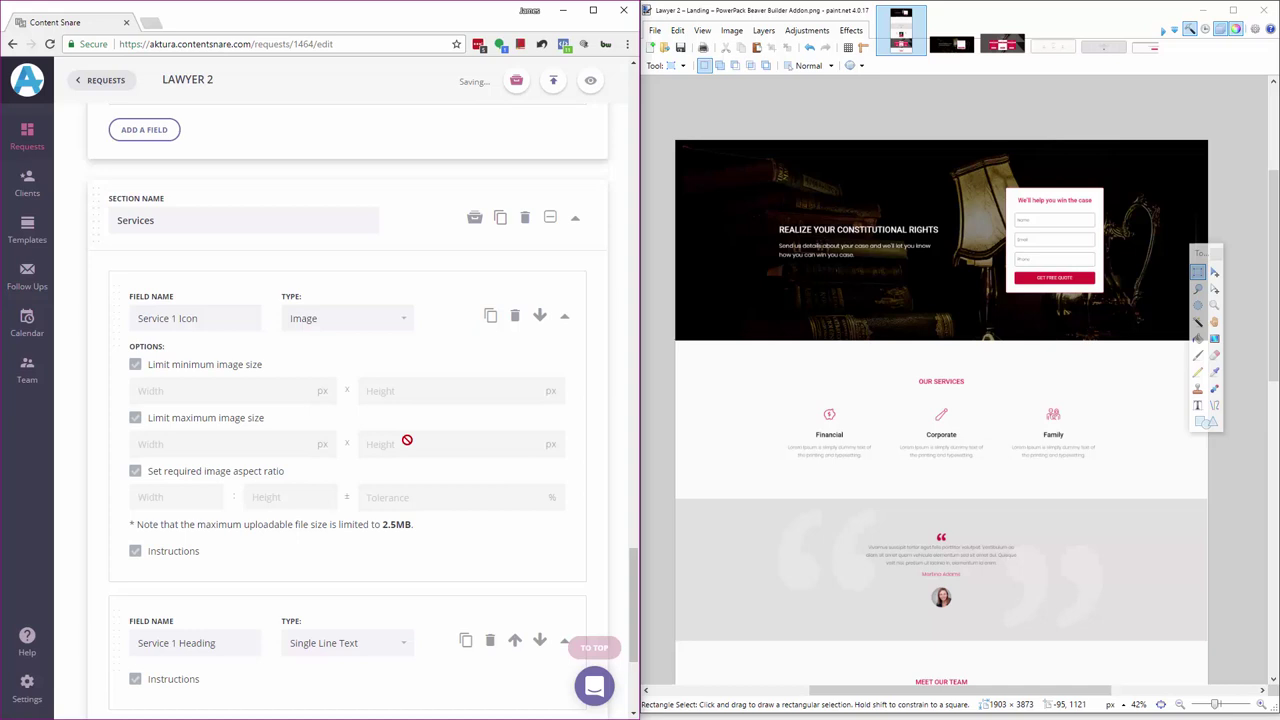
- Enable instructions for the Service 1 Icon field and insert the image Services.jpg into the instruction text
{"action": "scroll", "coordinate": [182, 432], "scroll_direction": "down", "scroll_amount": 3}
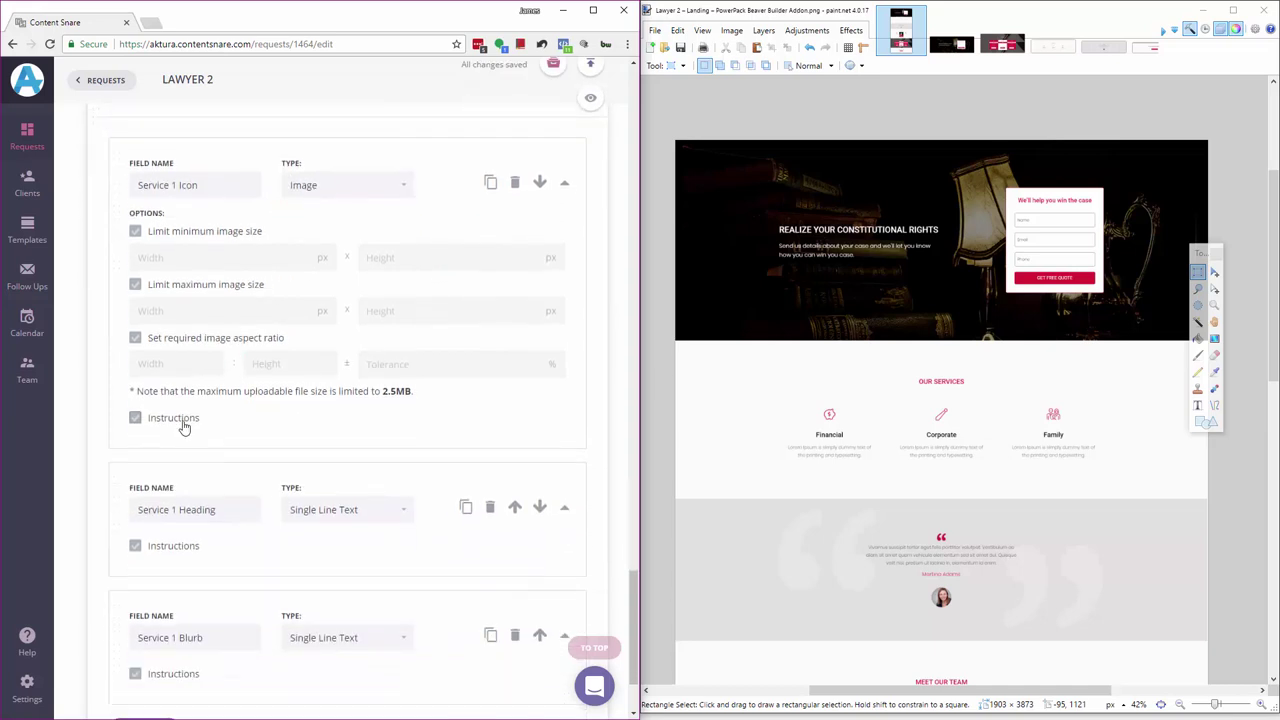
{"action": "left_click", "coordinate": [184, 425]}
{"action": "left_click", "coordinate": [395, 476]}
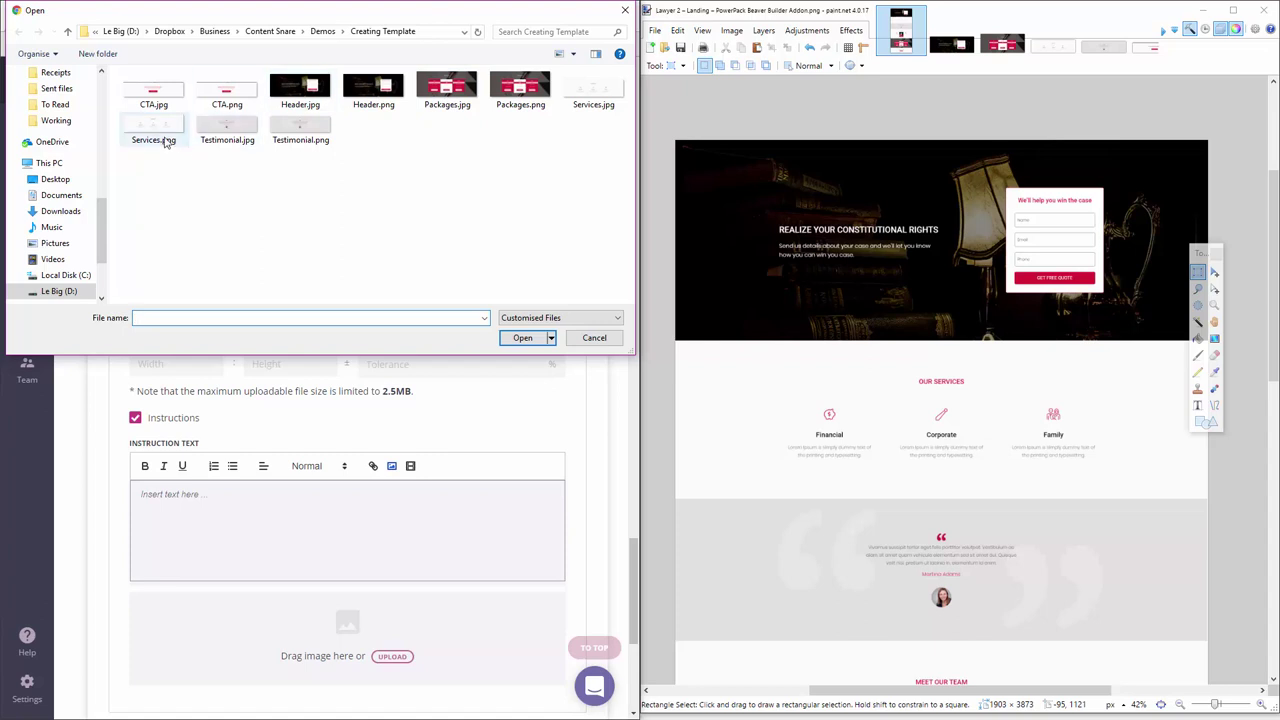
{"action": "left_click", "coordinate": [166, 141]}
{"action": "key", "text": "Return"}
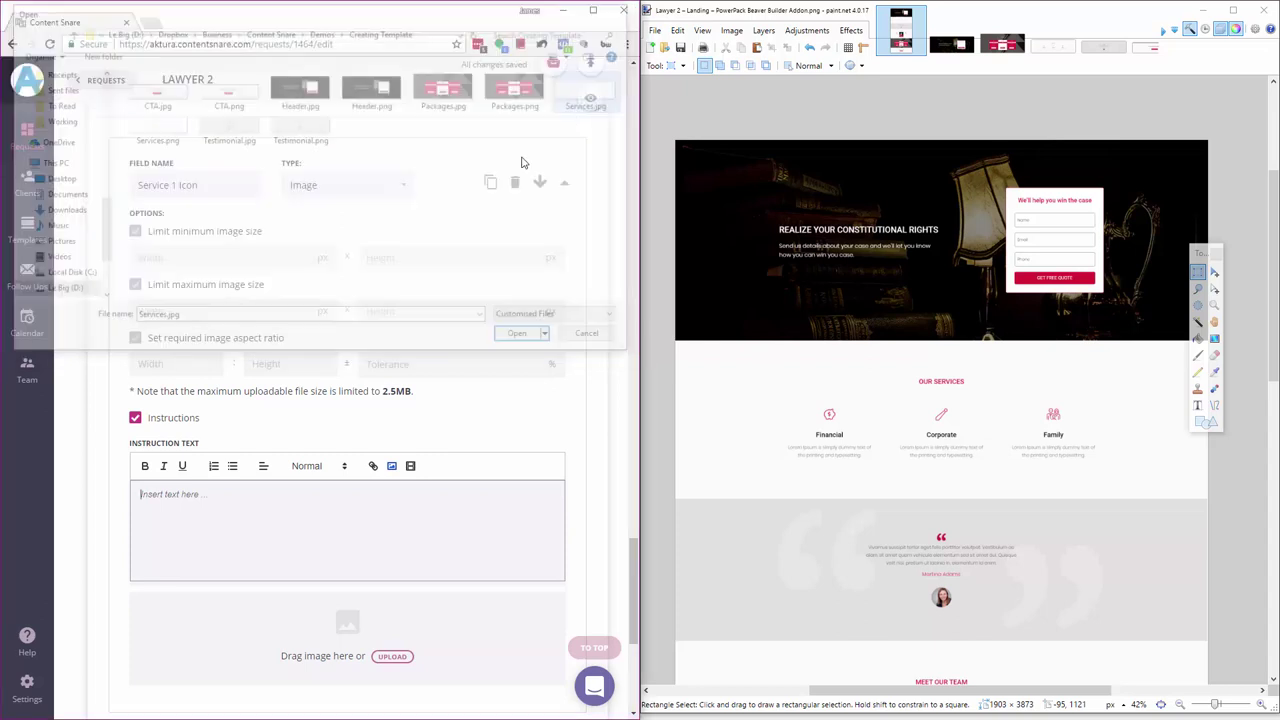
- Write an explanation above the services image in the instructions, beginning "This is the services section - the fields below"
{"action": "left_click", "coordinate": [175, 494]}
{"action": "key", "text": "Return"}
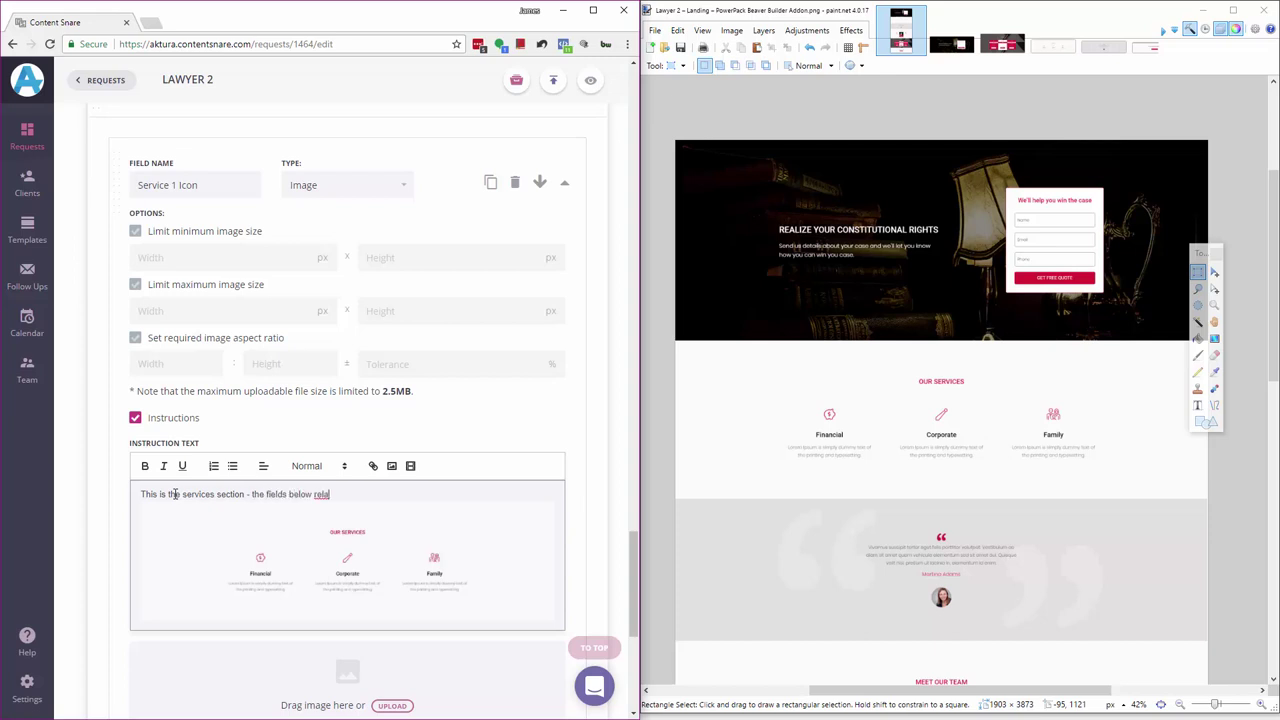
{"action": "scroll", "coordinate": [298, 295], "scroll_direction": "down", "scroll_amount": 5}
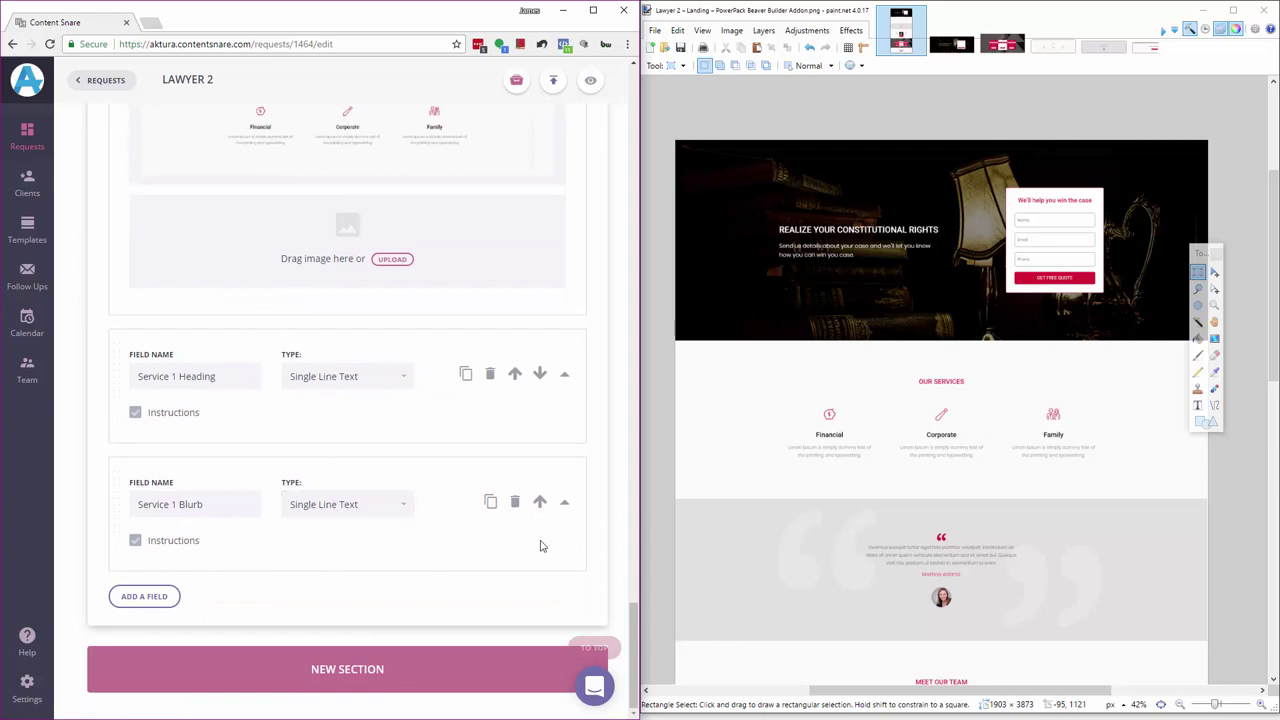
- Add a single line text field below Service 1 Blurb and open its name for editing
{"action": "left_click", "coordinate": [150, 598]}
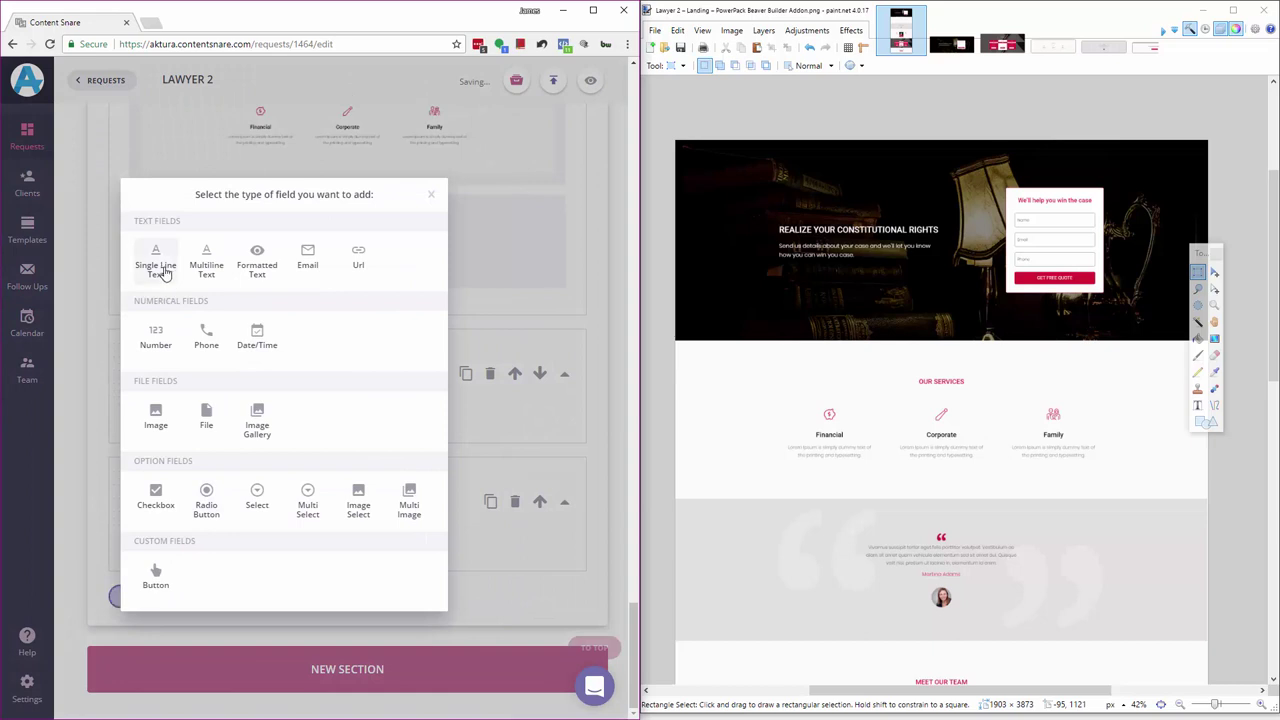
{"action": "left_click", "coordinate": [160, 268]}
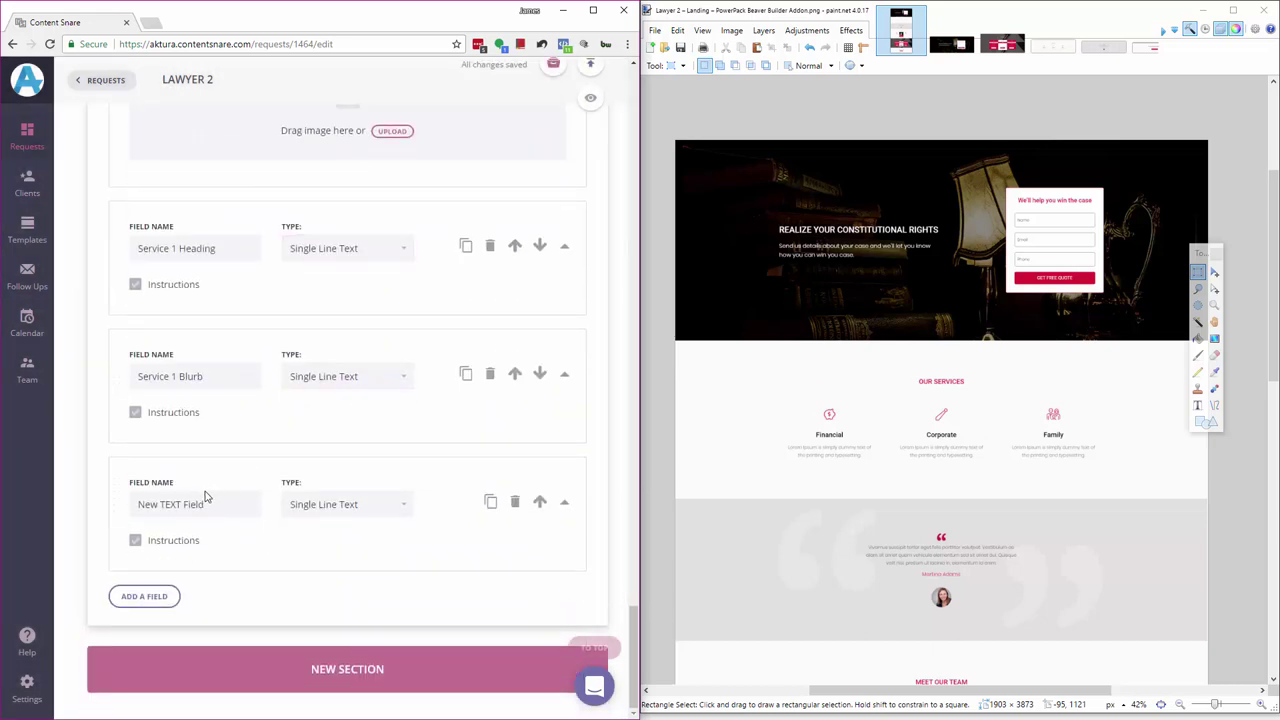
{"action": "left_click", "coordinate": [252, 504]}
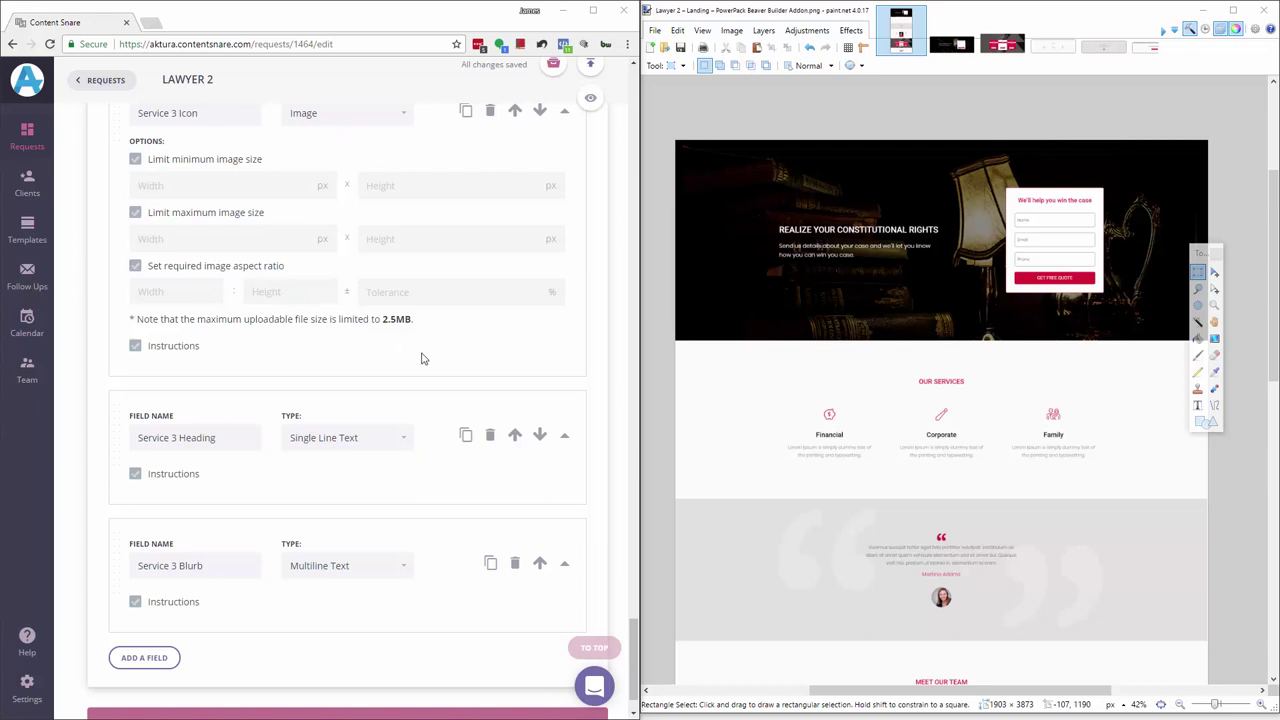
- Check the field type options available for the Service 3 Blurb field
{"action": "scroll", "coordinate": [421, 358], "scroll_direction": "up", "scroll_amount": 1}
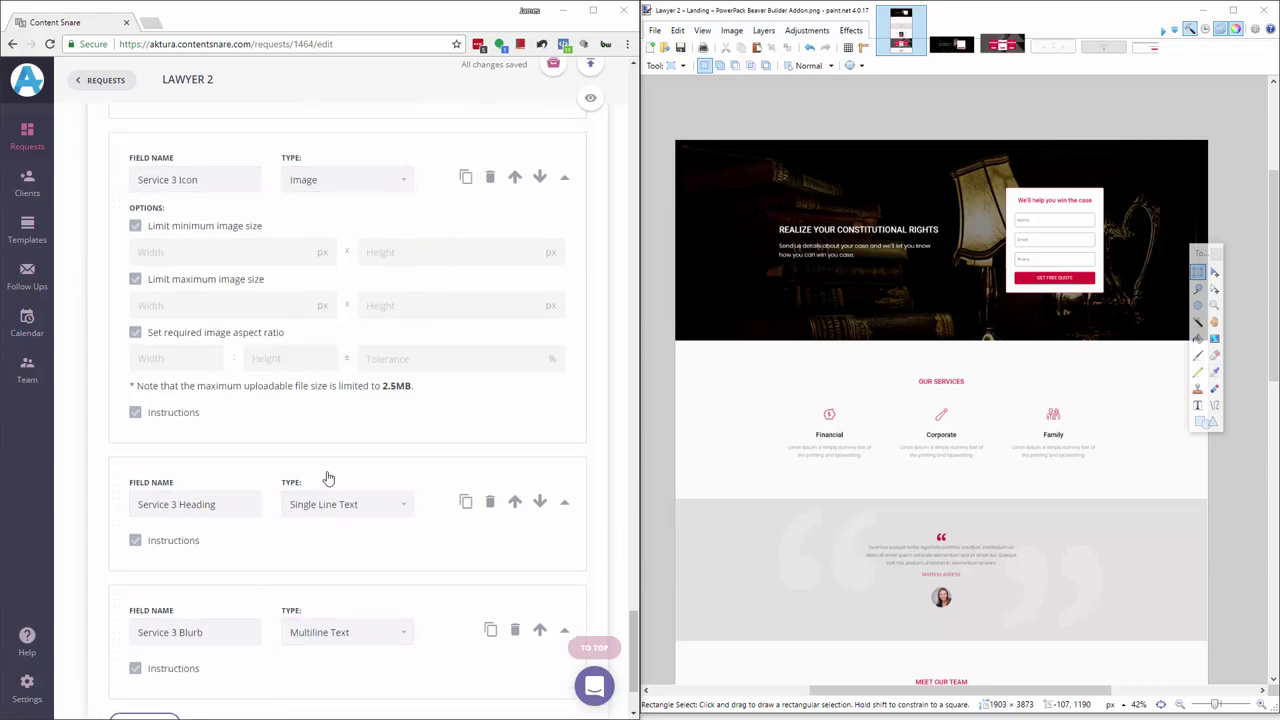
{"action": "scroll", "coordinate": [346, 340], "scroll_direction": "down", "scroll_amount": 1}
{"action": "scroll", "coordinate": [346, 503], "scroll_direction": "up", "scroll_amount": 1}
{"action": "scroll", "coordinate": [337, 563], "scroll_direction": "down", "scroll_amount": 1}
{"action": "left_click", "coordinate": [340, 565]}
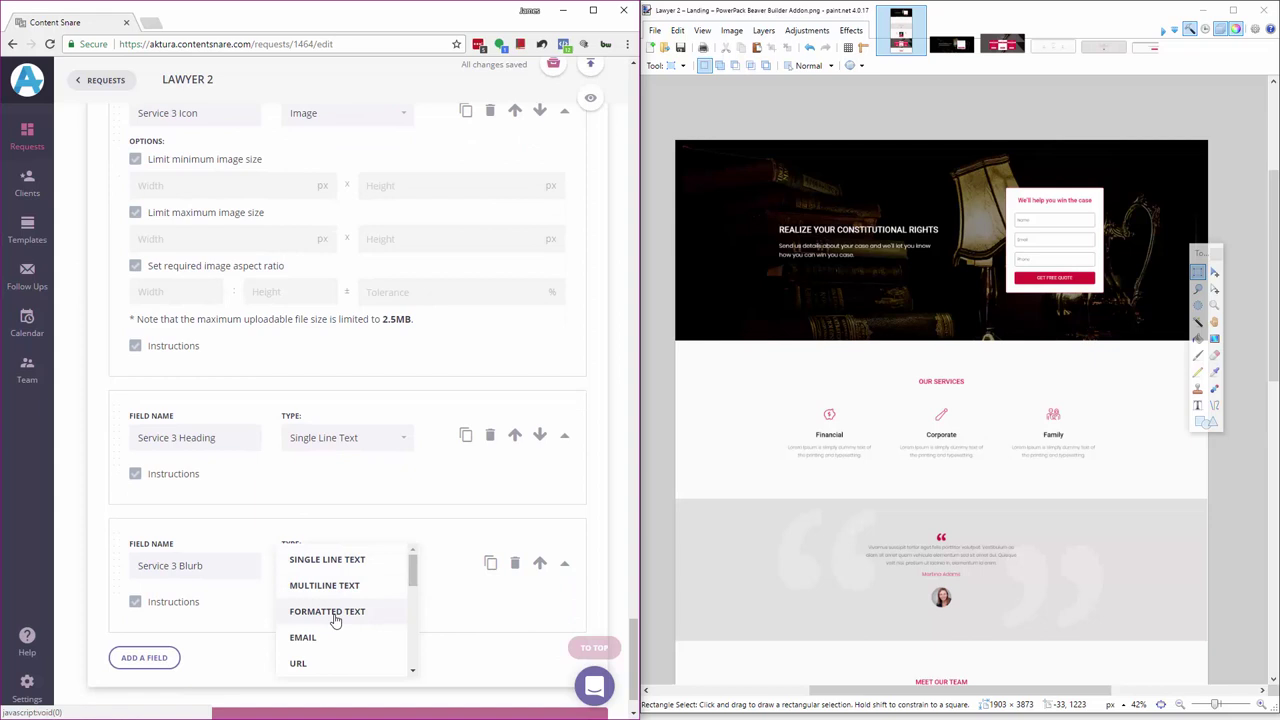
{"action": "left_click", "coordinate": [69, 563]}
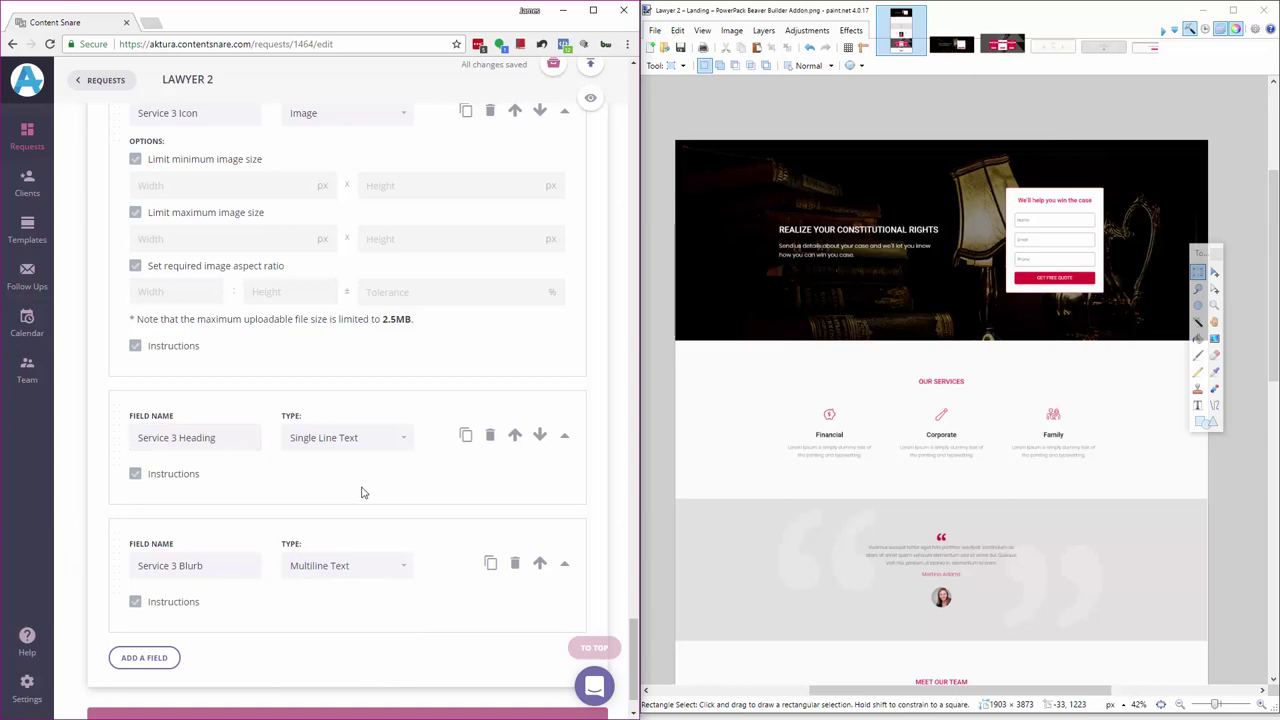
- Change the type of the Service 1 Blurb field to Multiline Text
{"action": "scroll", "coordinate": [314, 323], "scroll_direction": "up", "scroll_amount": 15}
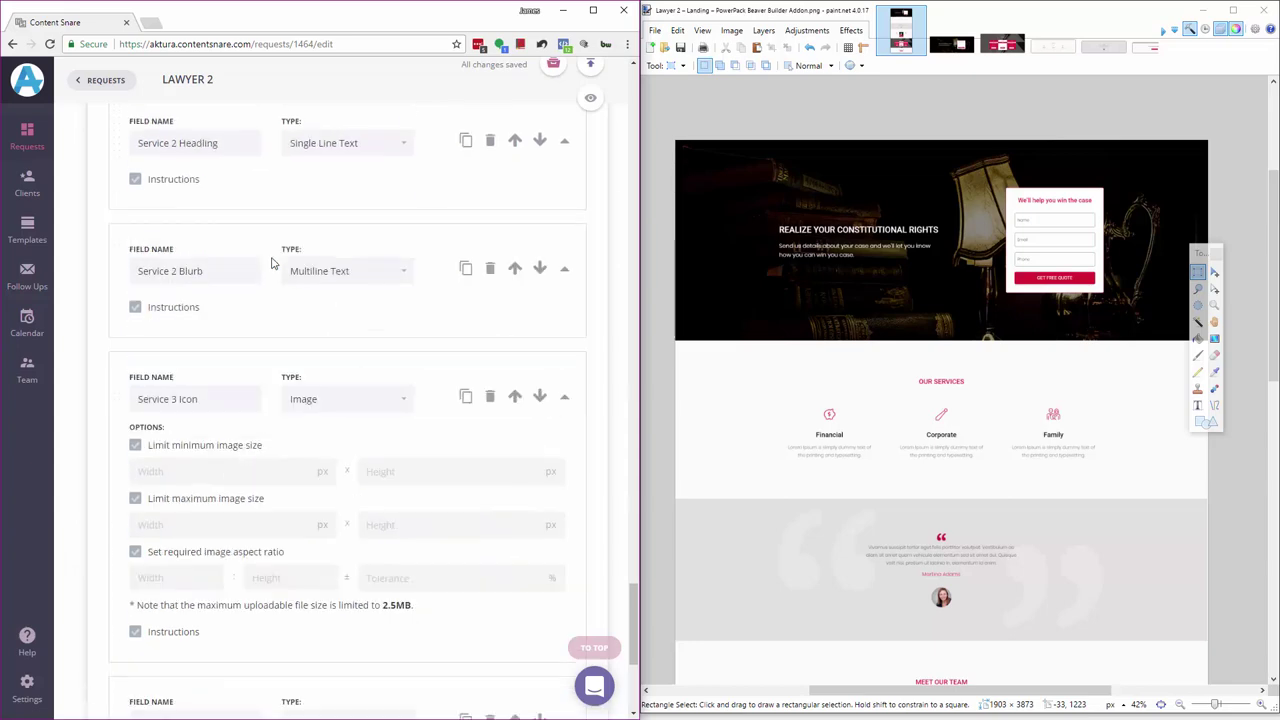
{"action": "scroll", "coordinate": [334, 331], "scroll_direction": "up", "scroll_amount": 3}
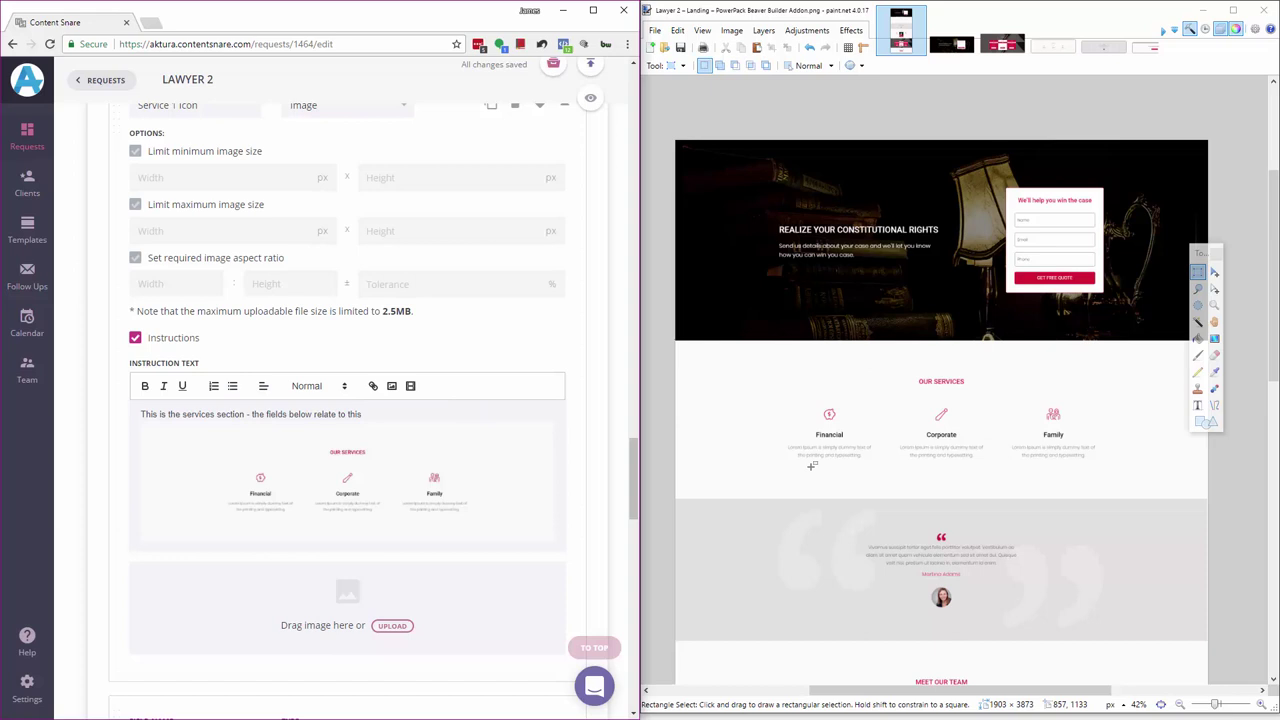
{"action": "scroll", "coordinate": [441, 485], "scroll_direction": "down", "scroll_amount": 3}
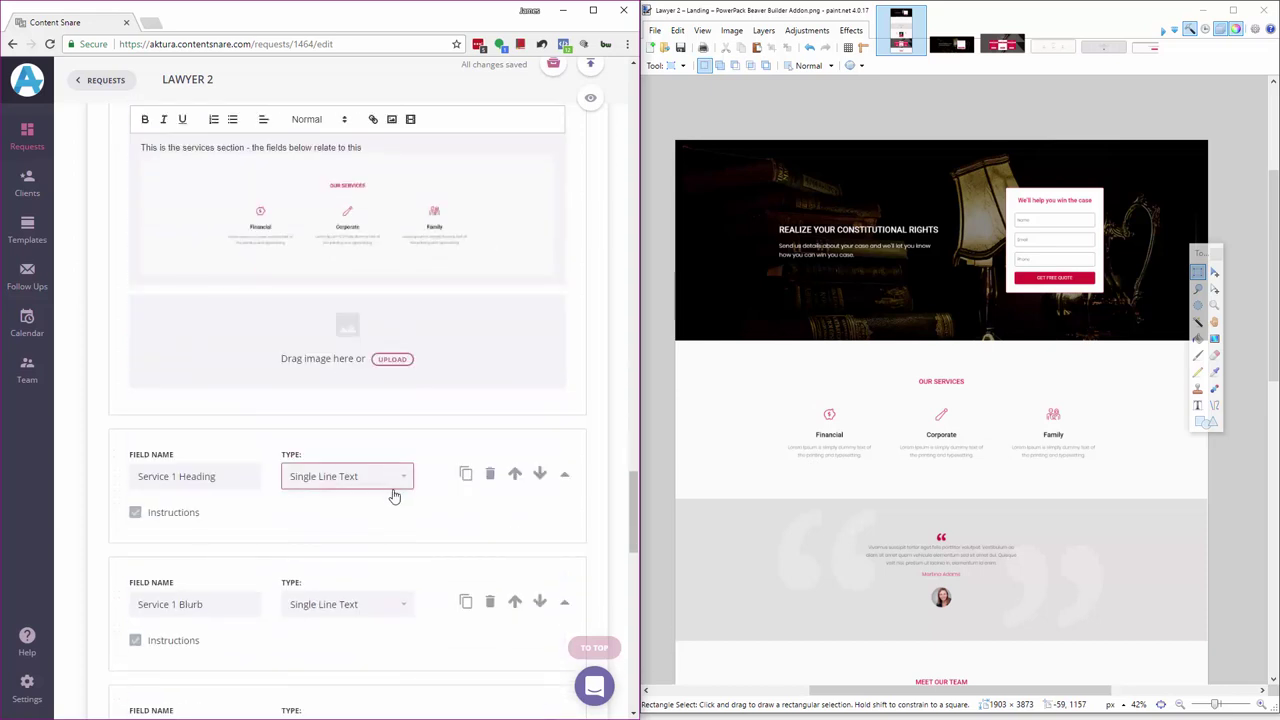
{"action": "left_click", "coordinate": [352, 604]}
{"action": "left_click", "coordinate": [352, 621]}
- Add a single line text field to the Services section and move it to the top, above Service 1 Icon
{"action": "scroll", "coordinate": [397, 437], "scroll_direction": "up", "scroll_amount": 5}
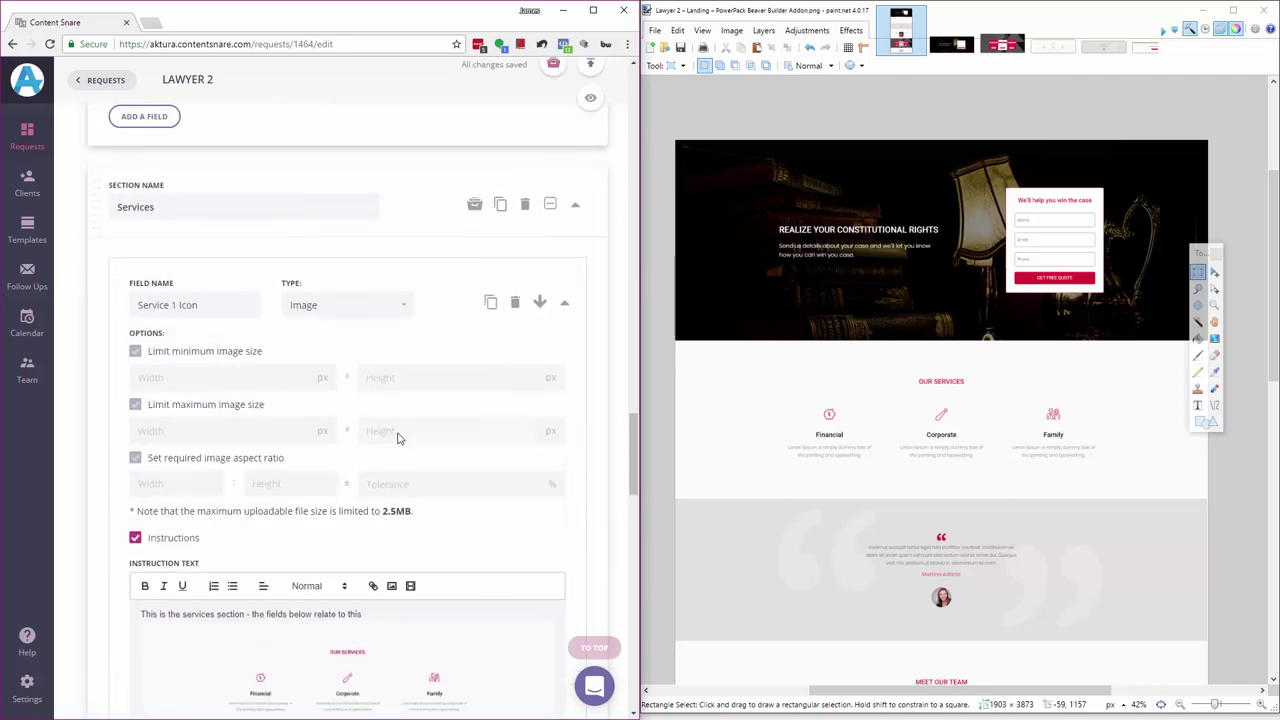
{"action": "scroll", "coordinate": [270, 360], "scroll_direction": "down", "scroll_amount": 4}
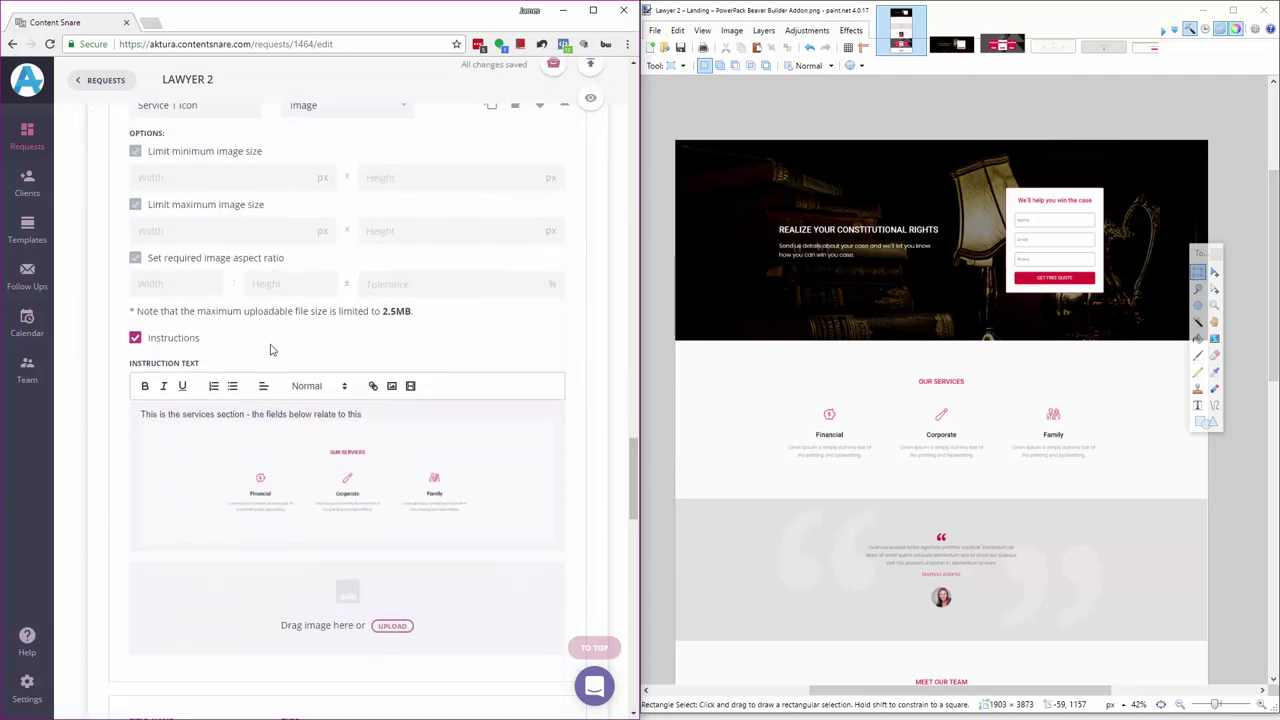
{"action": "scroll", "coordinate": [275, 420], "scroll_direction": "down", "scroll_amount": 10}
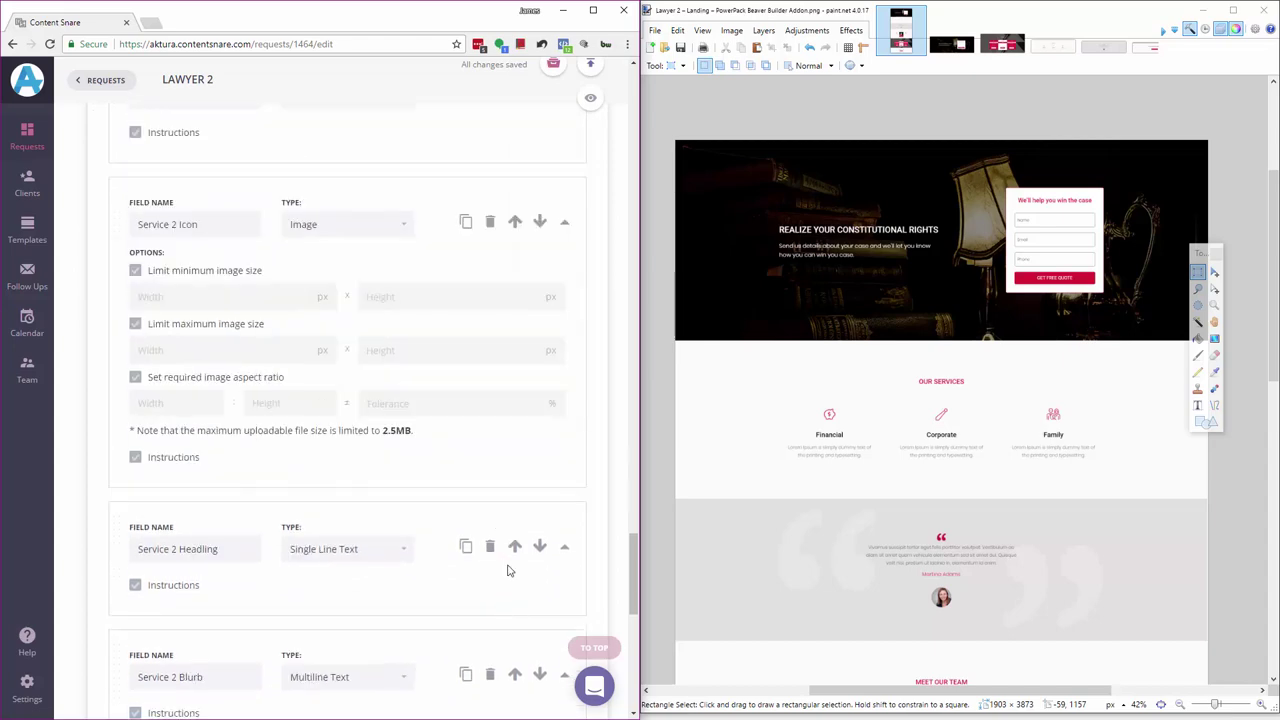
{"action": "scroll", "coordinate": [470, 582], "scroll_direction": "down", "scroll_amount": 3}
{"action": "left_click", "coordinate": [144, 596]}
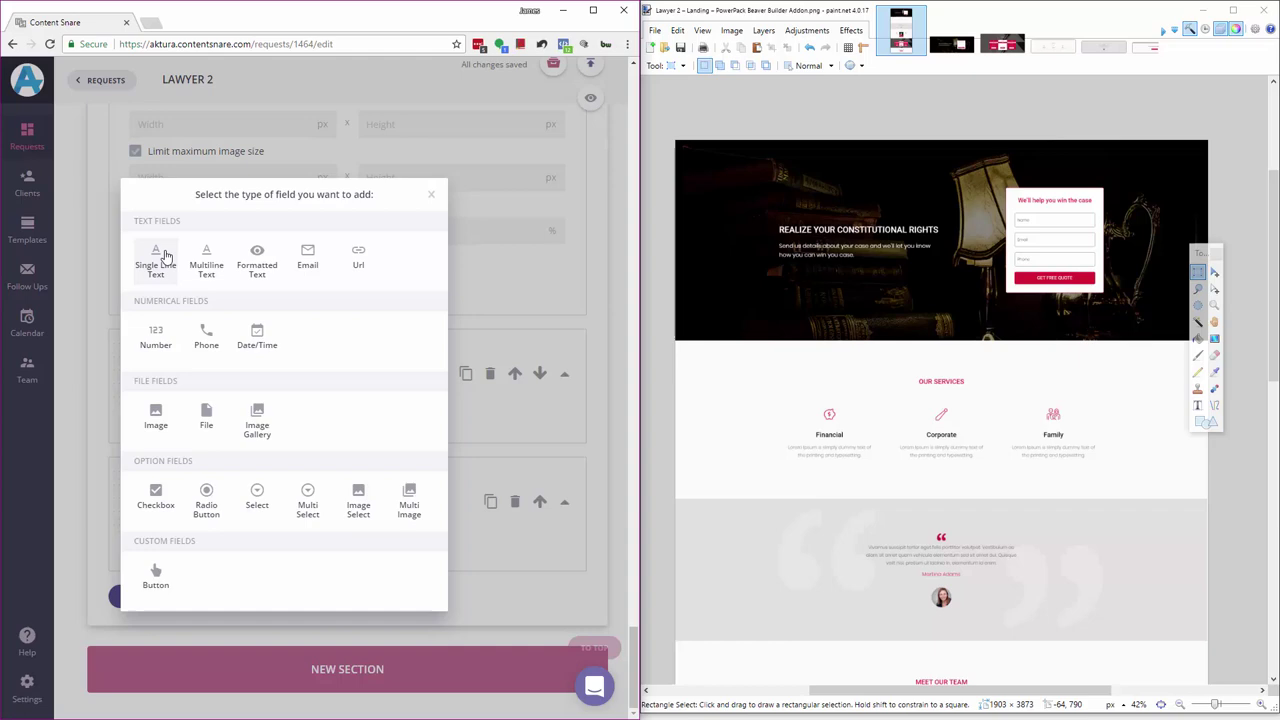
{"action": "left_click", "coordinate": [150, 258]}
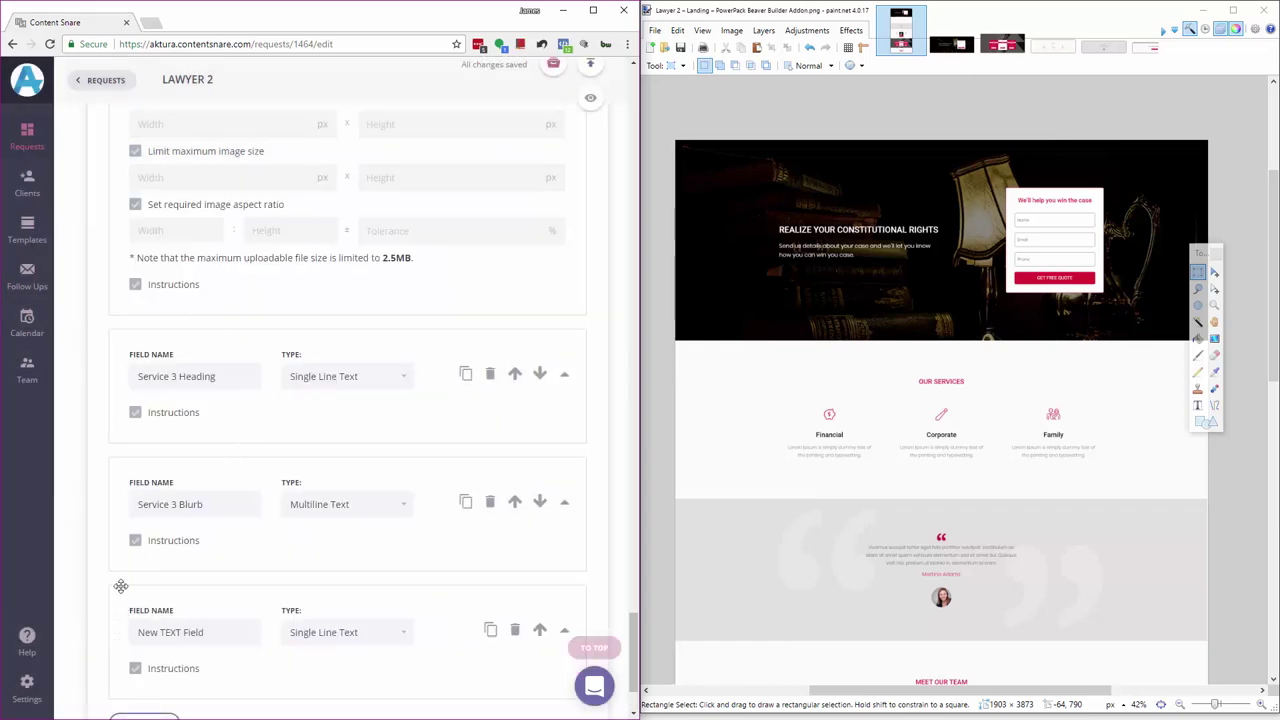
{"action": "left_click_drag", "start_coordinate": [120, 586], "coordinate": [115, 213]}
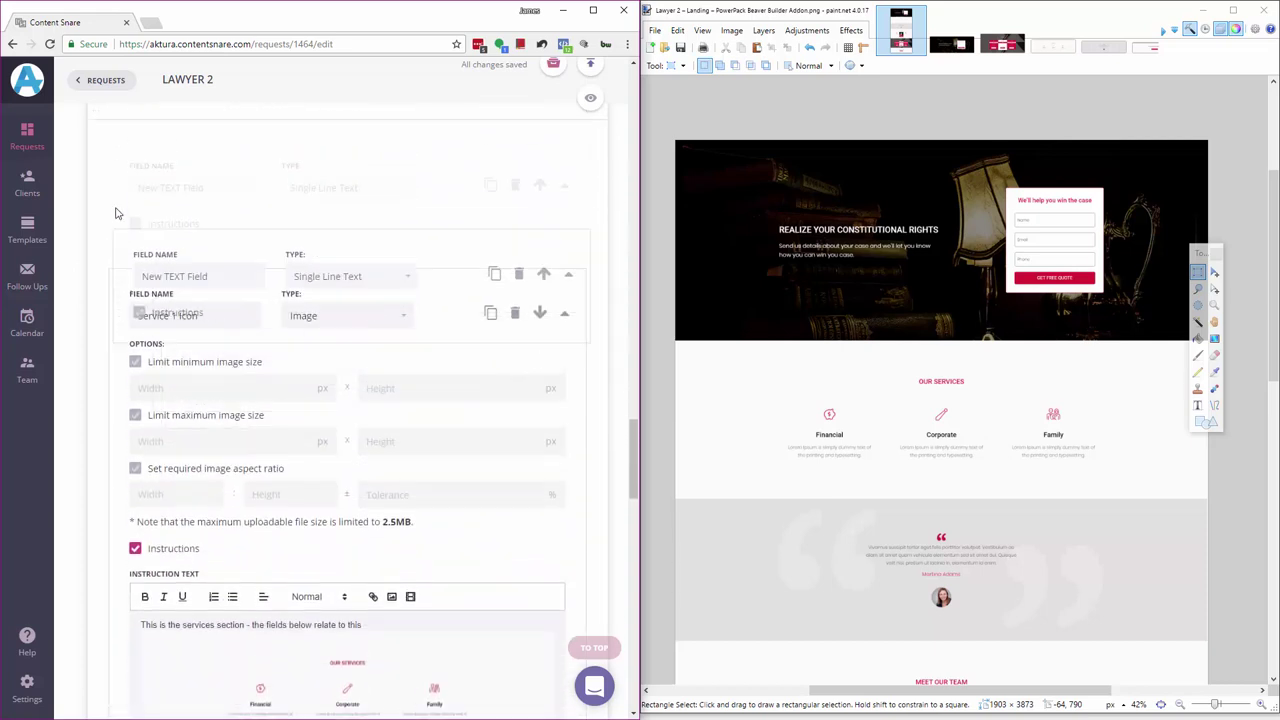
- Rename the new text field above Service 1 Icon as Our Services Heading
{"action": "left_click_drag", "start_coordinate": [206, 188], "coordinate": [92, 193]}
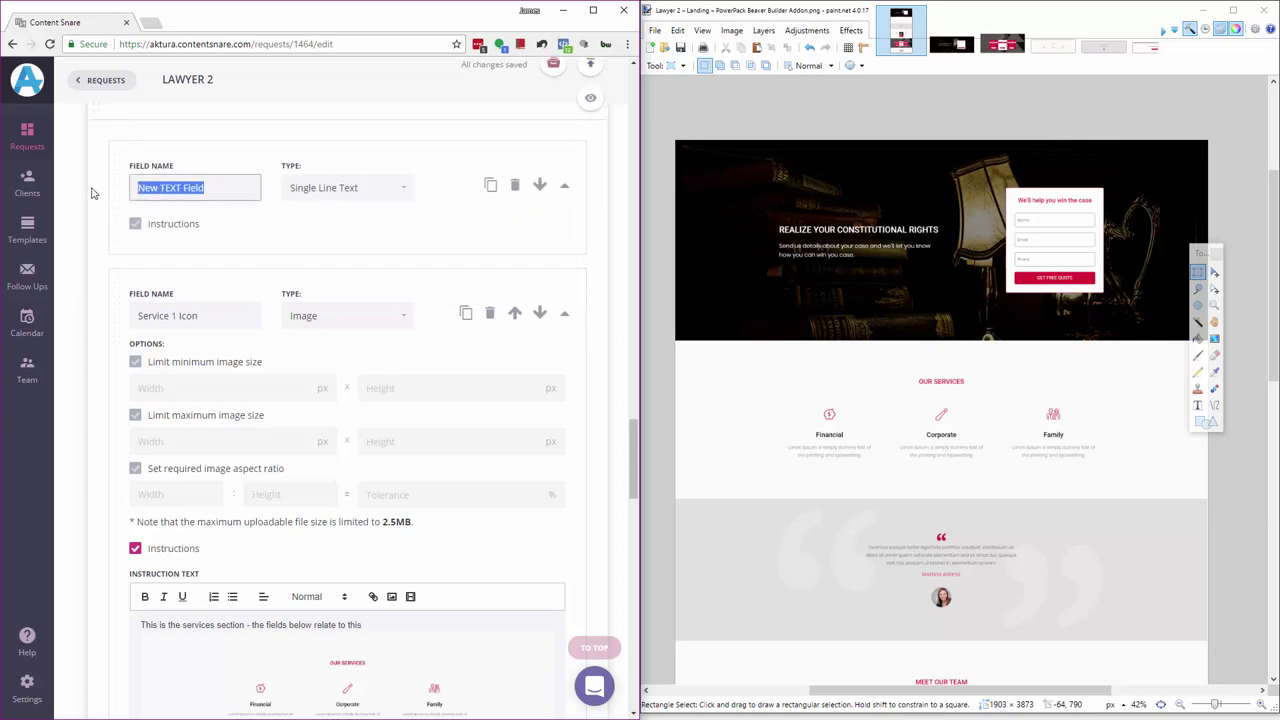
{"action": "type", "text": "Our Services"}
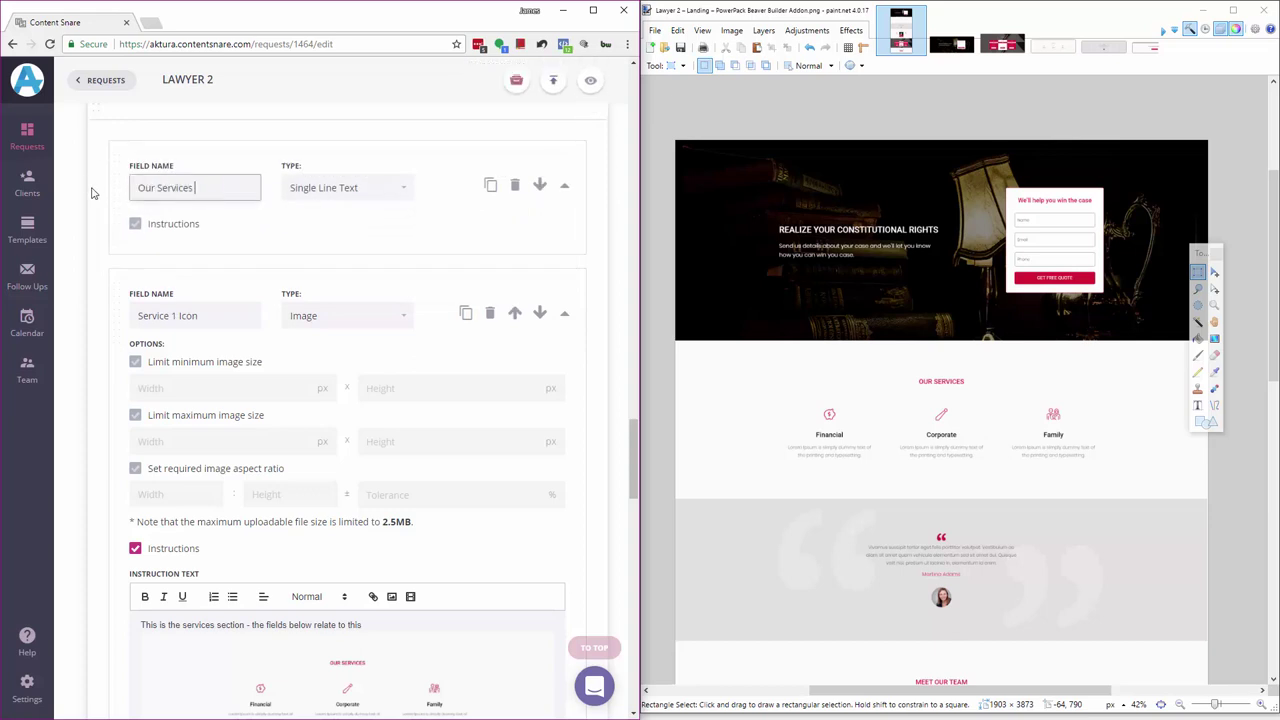
{"action": "type", "text": " Heading"}
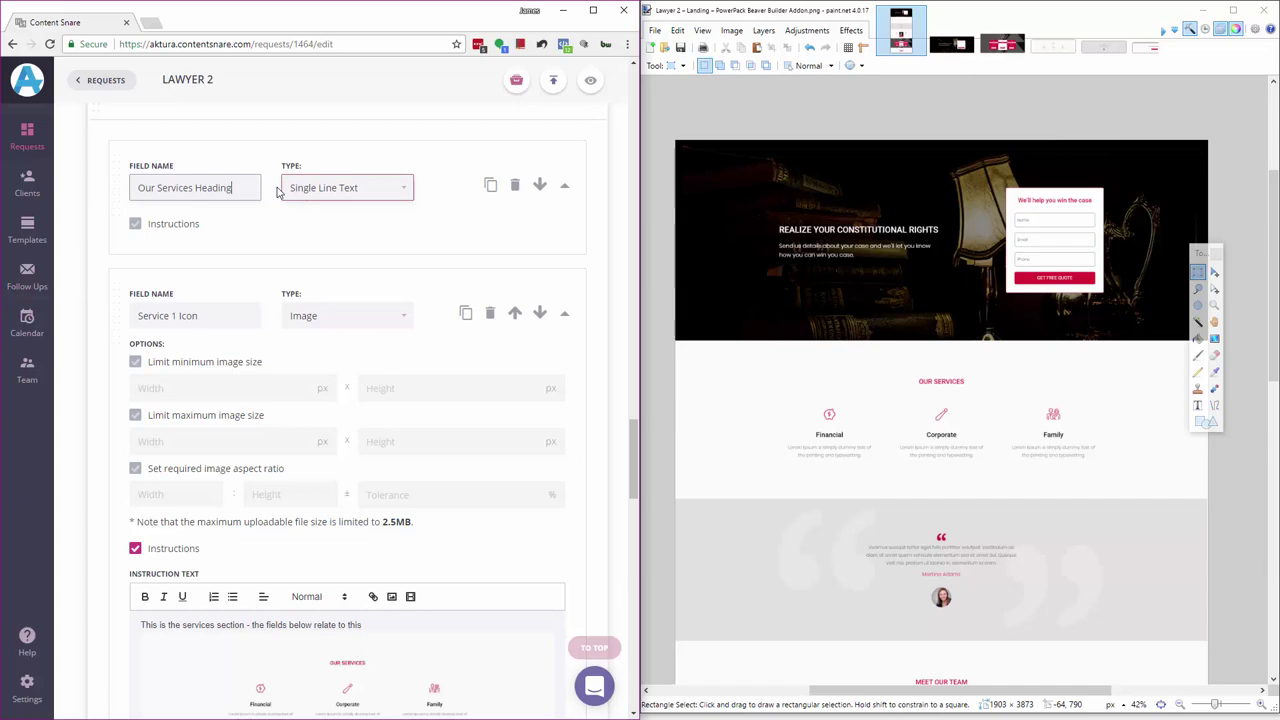
- Add a new section below Services and name it Testimonial
{"action": "scroll", "coordinate": [276, 200], "scroll_direction": "down", "scroll_amount": 10}
{"action": "scroll", "coordinate": [276, 201], "scroll_direction": "down", "scroll_amount": 6}
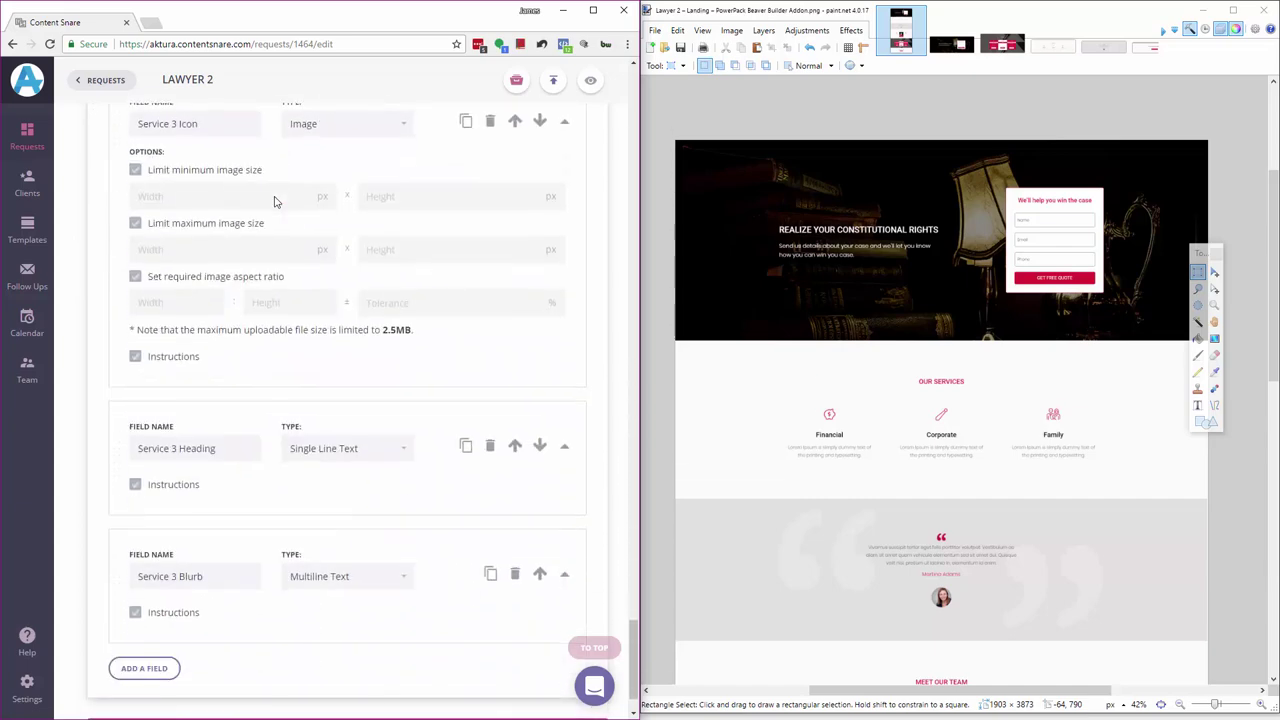
{"action": "left_click", "coordinate": [357, 672]}
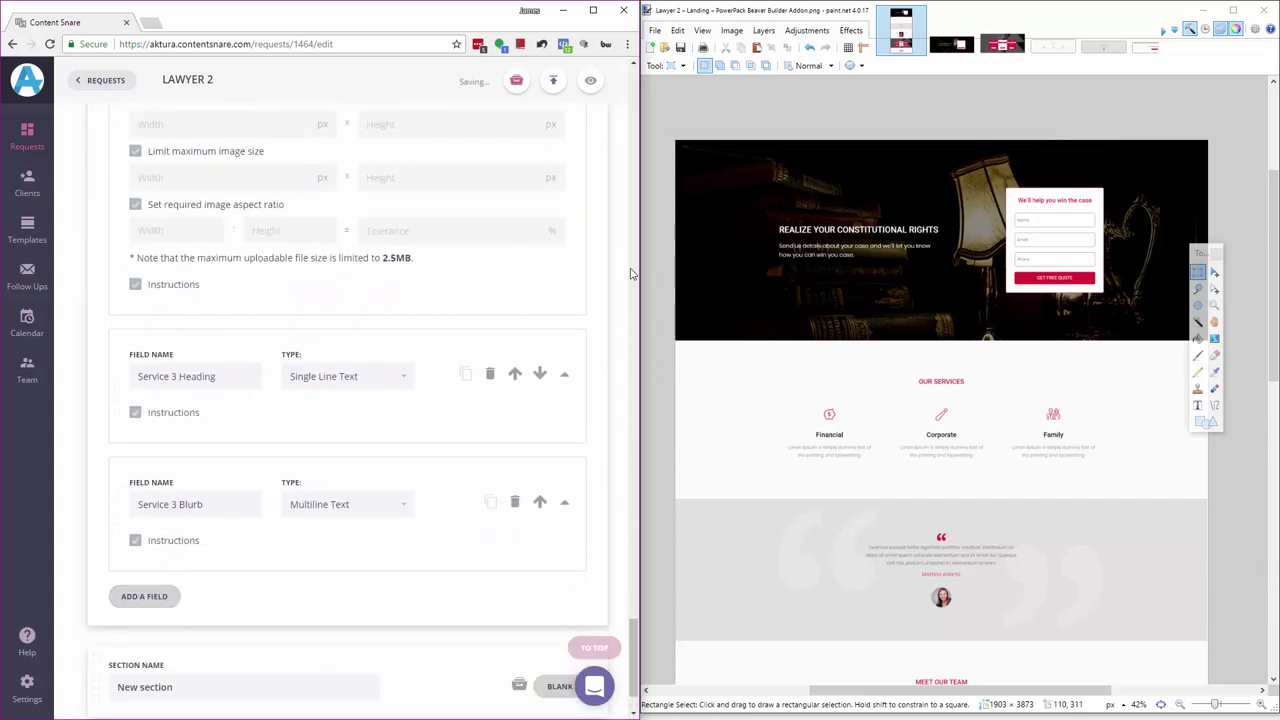
{"action": "scroll", "coordinate": [230, 530], "scroll_direction": "down", "scroll_amount": 2}
{"action": "left_click_drag", "start_coordinate": [180, 488], "coordinate": [108, 480]}
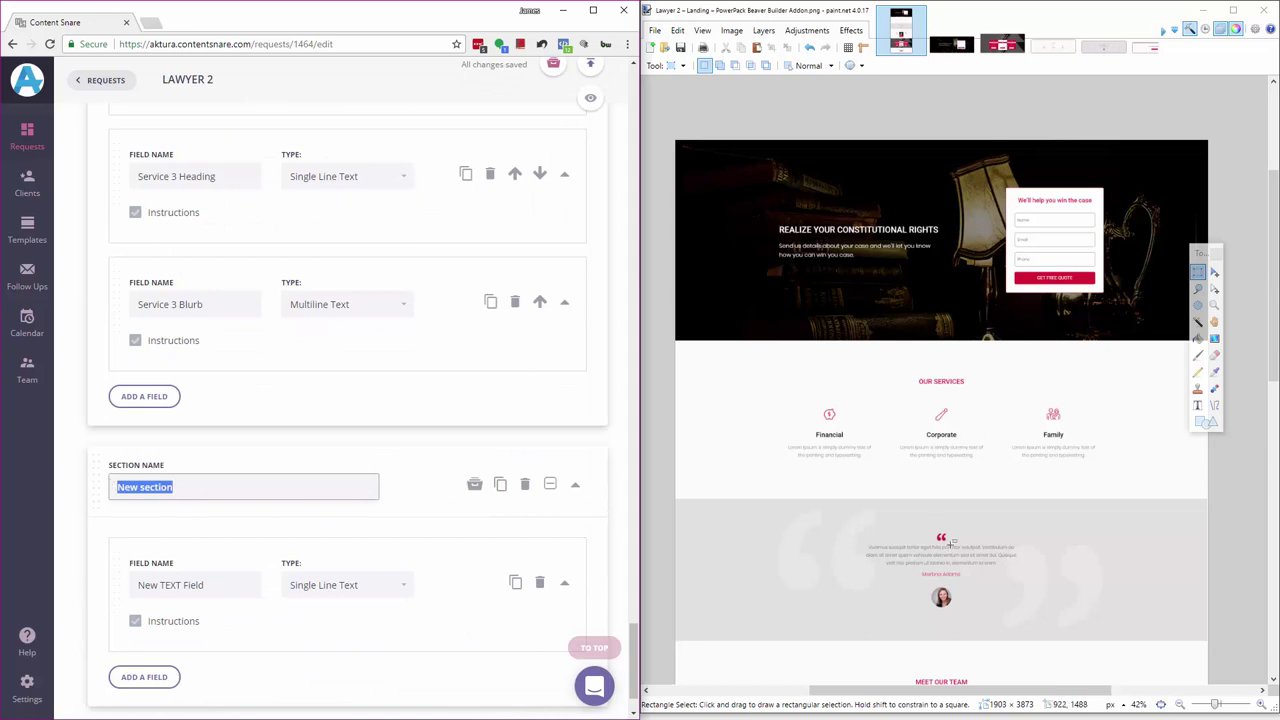
{"action": "type", "text": "Tes"}
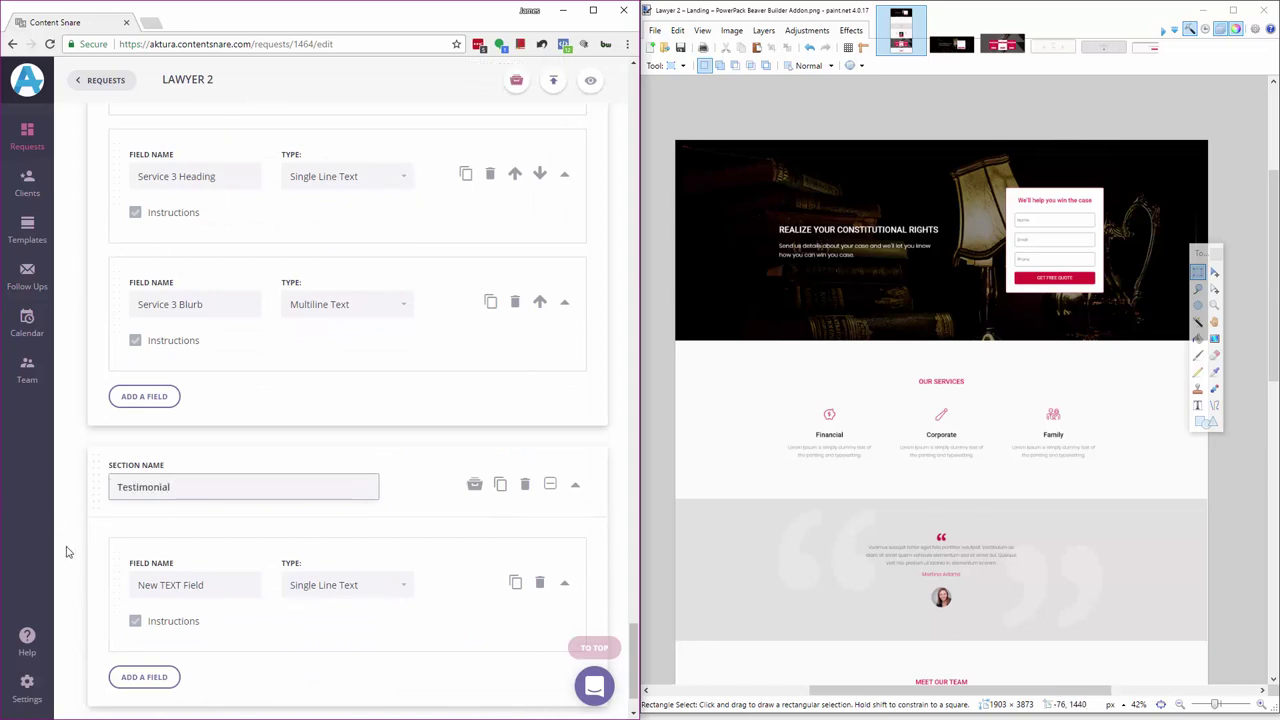
- Enable instructions for the Testimonial section's first field and insert the image Testimonial.jpg into the instruction text
{"action": "scroll", "coordinate": [228, 512], "scroll_direction": "down", "scroll_amount": 1}
{"action": "left_click_drag", "start_coordinate": [244, 496], "coordinate": [133, 494]}
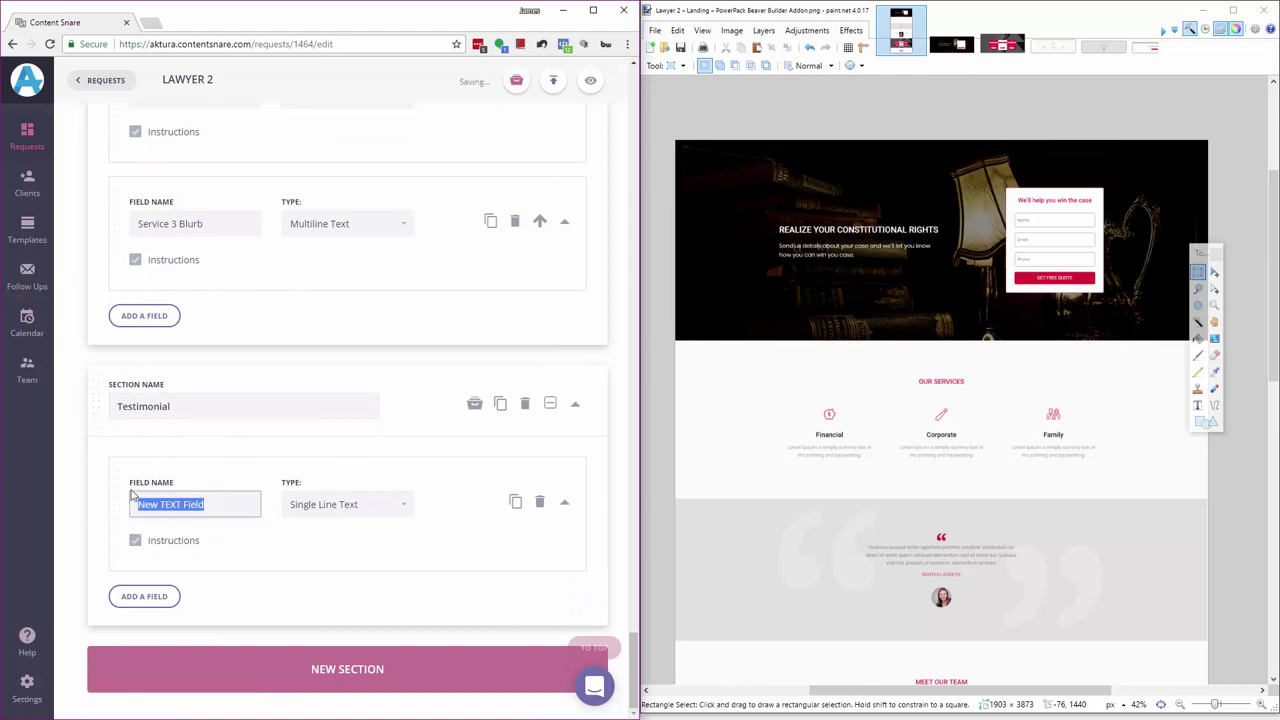
{"action": "left_click", "coordinate": [173, 545]}
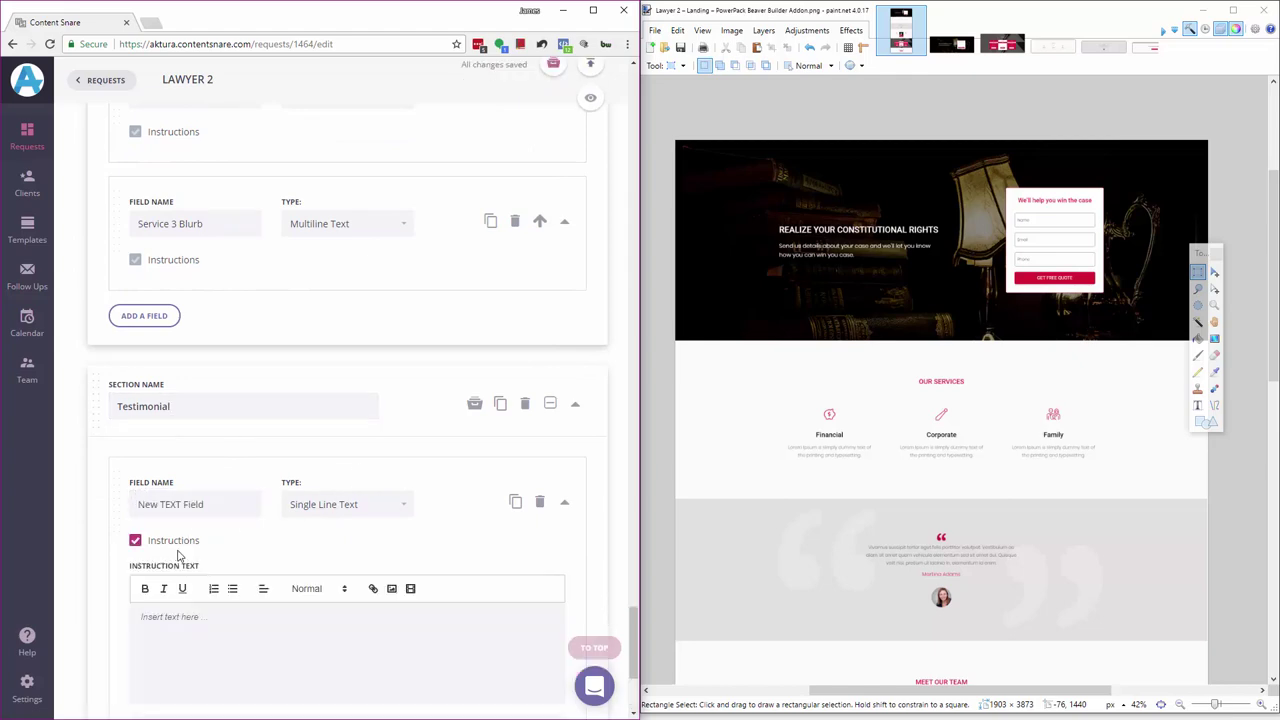
{"action": "left_click", "coordinate": [393, 592]}
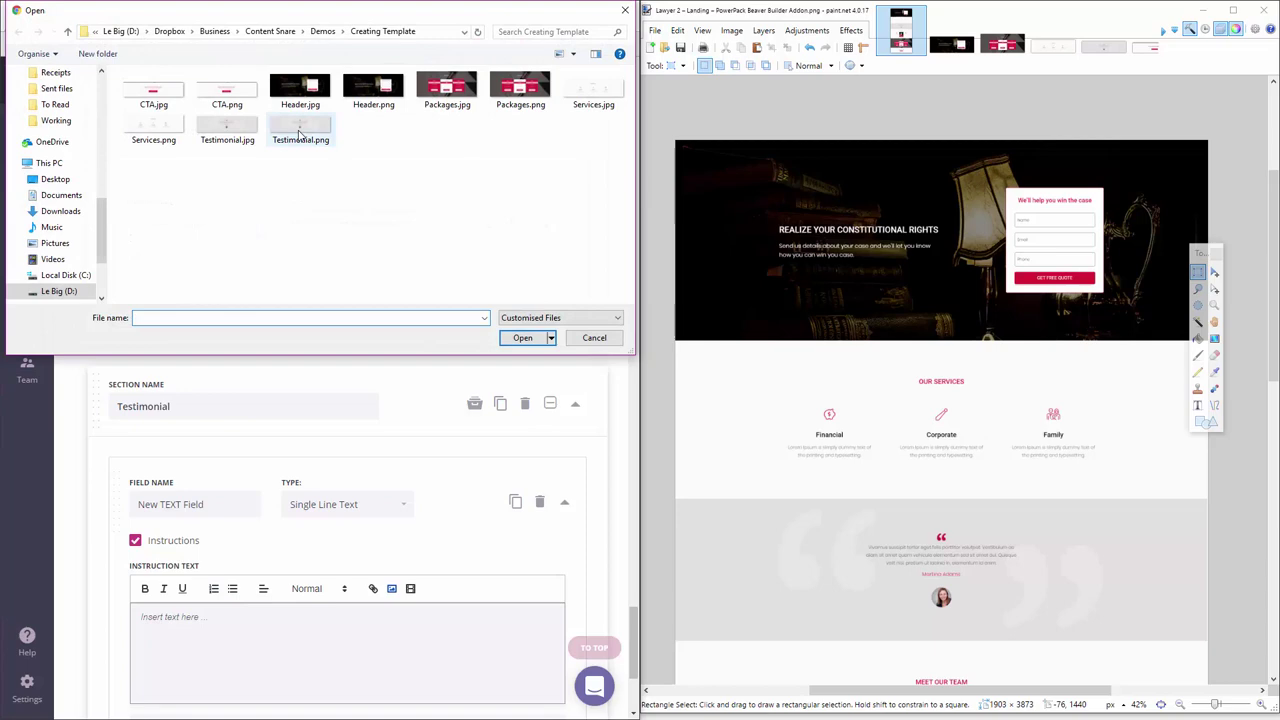
{"action": "double_click", "coordinate": [227, 125]}
{"action": "scroll", "coordinate": [456, 460], "scroll_direction": "down", "scroll_amount": 1}
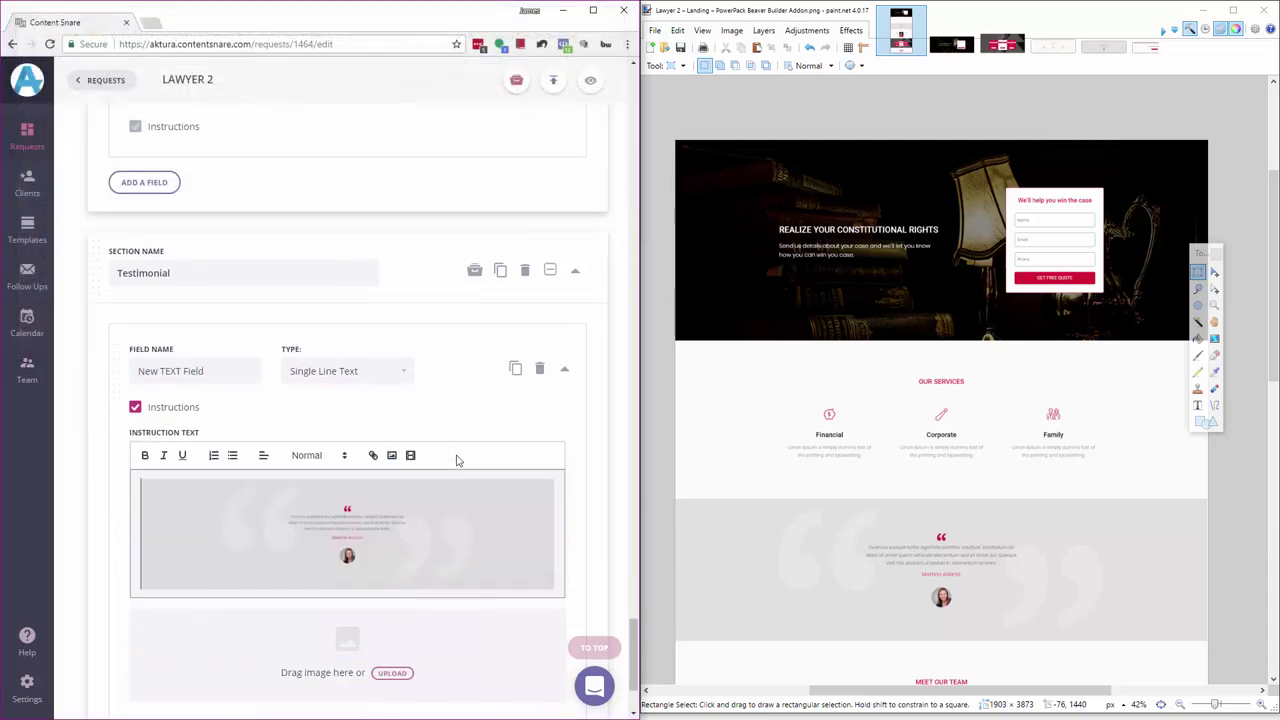
- Rename the Testimonial section's first field as Testimonial text and set its type to Formatted Text
{"action": "left_click_drag", "start_coordinate": [217, 371], "coordinate": [112, 376]}
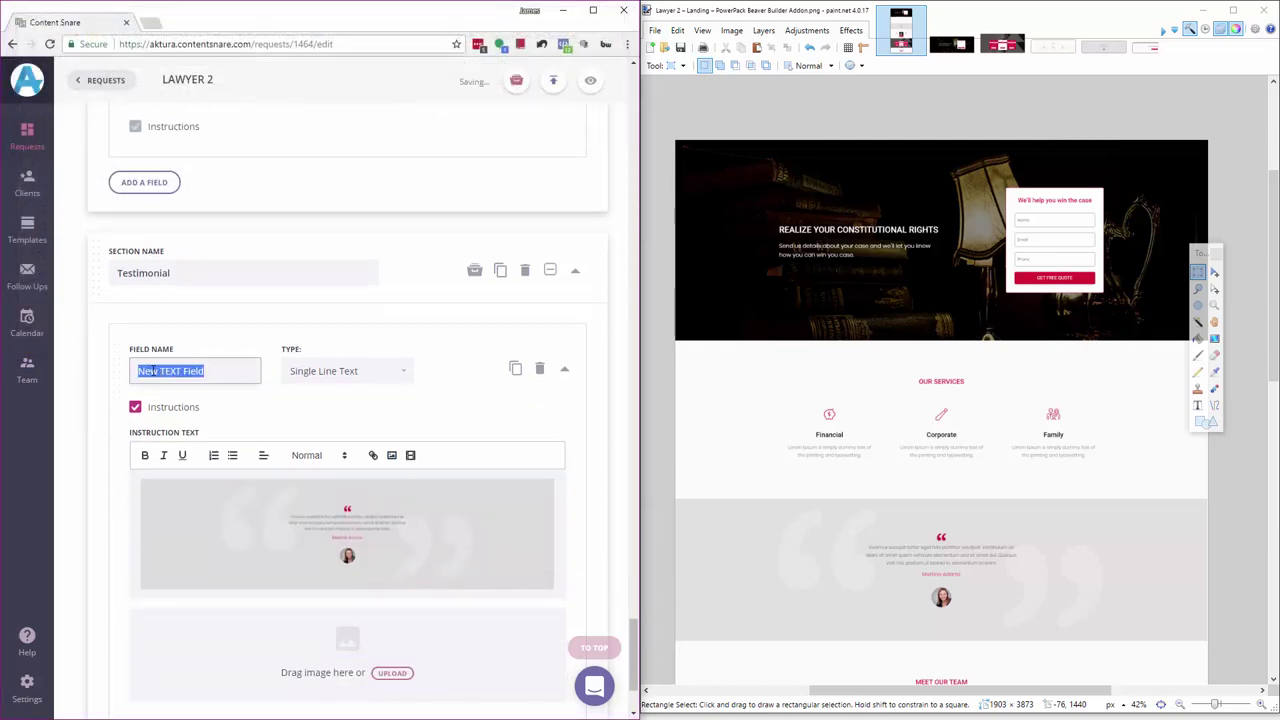
{"action": "type", "text": "Testimonial text"}
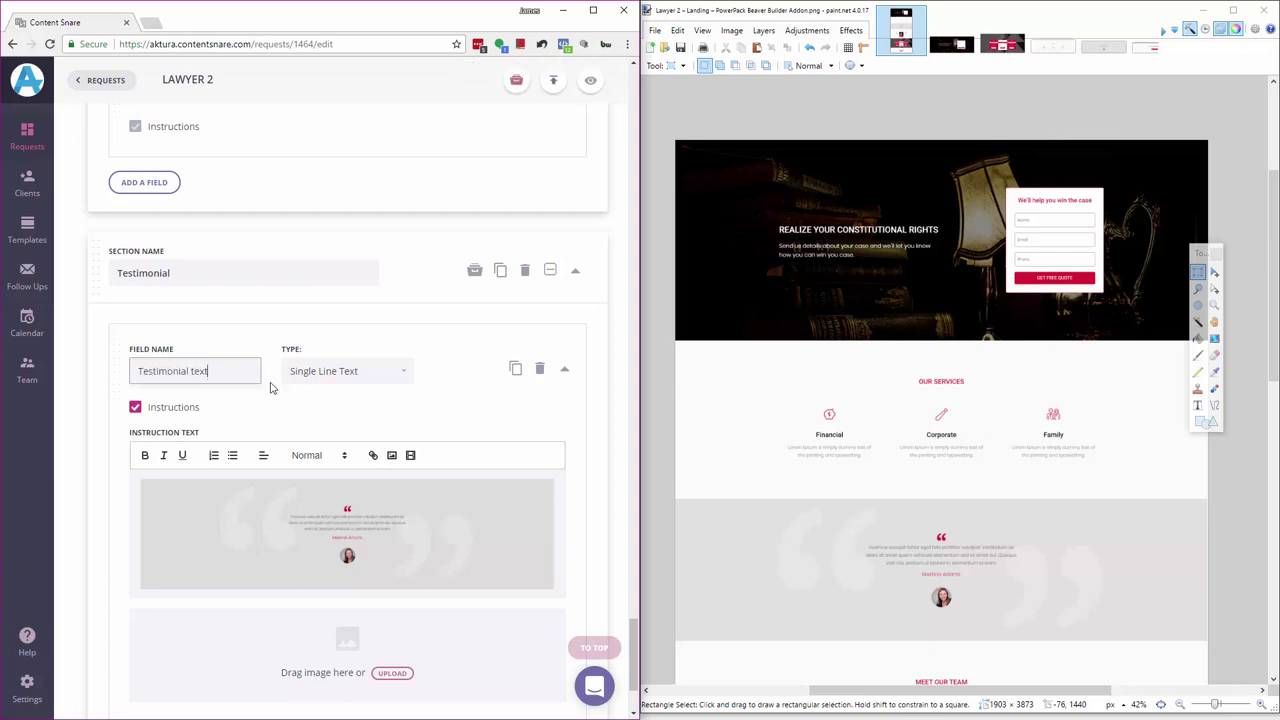
{"action": "left_click", "coordinate": [343, 371]}
{"action": "left_click", "coordinate": [345, 418]}
- Add a single line text field below Testimonial text and name it Testimonial Name
{"action": "scroll", "coordinate": [372, 282], "scroll_direction": "down", "scroll_amount": 1}
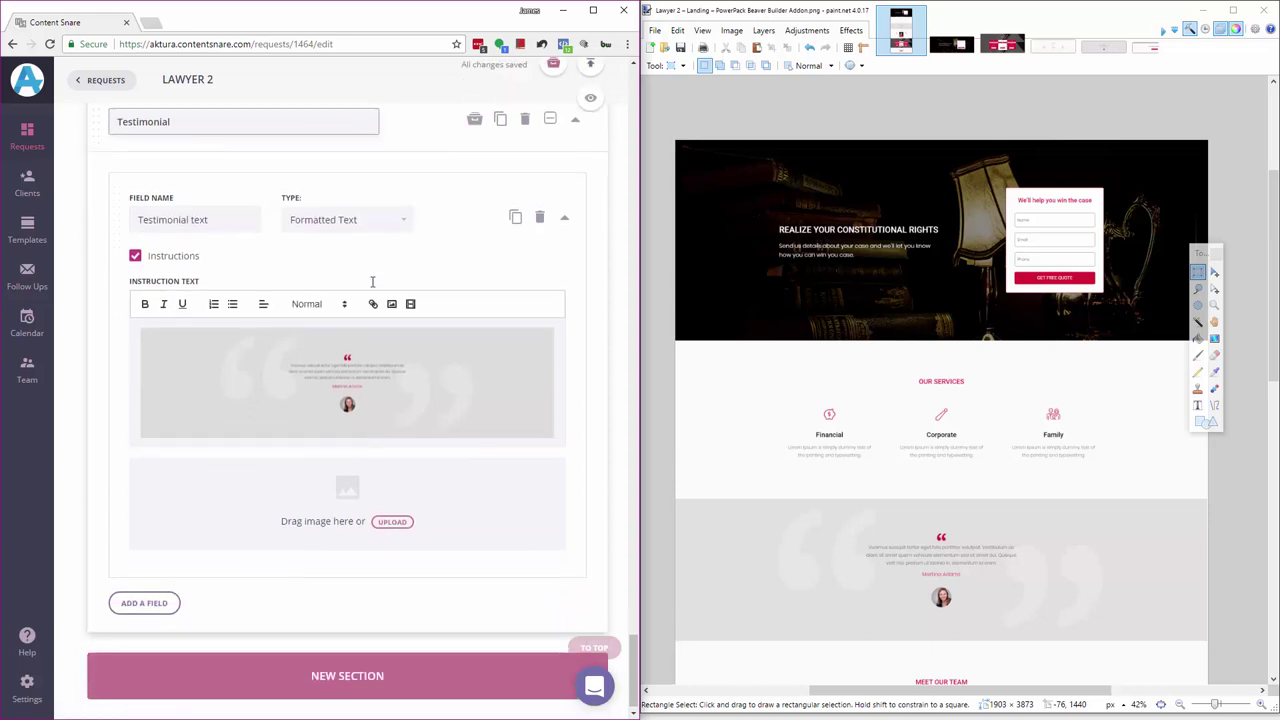
{"action": "left_click", "coordinate": [146, 596]}
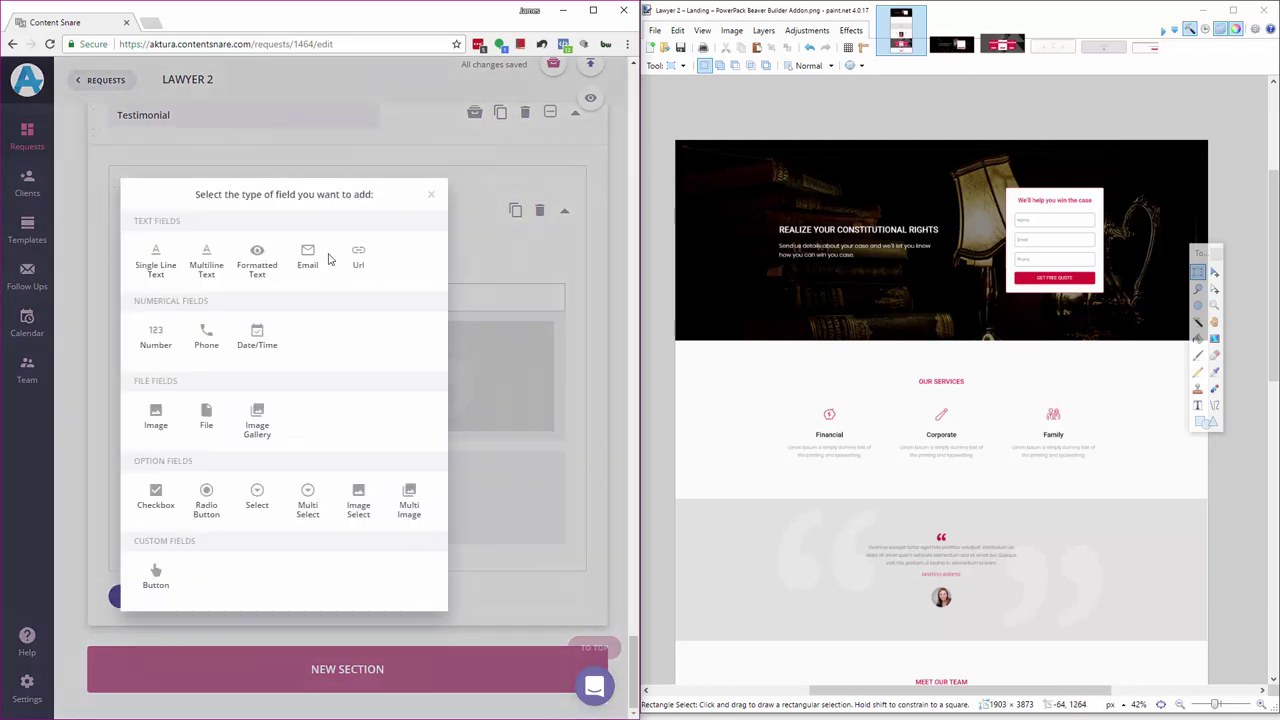
{"action": "left_click", "coordinate": [153, 258]}
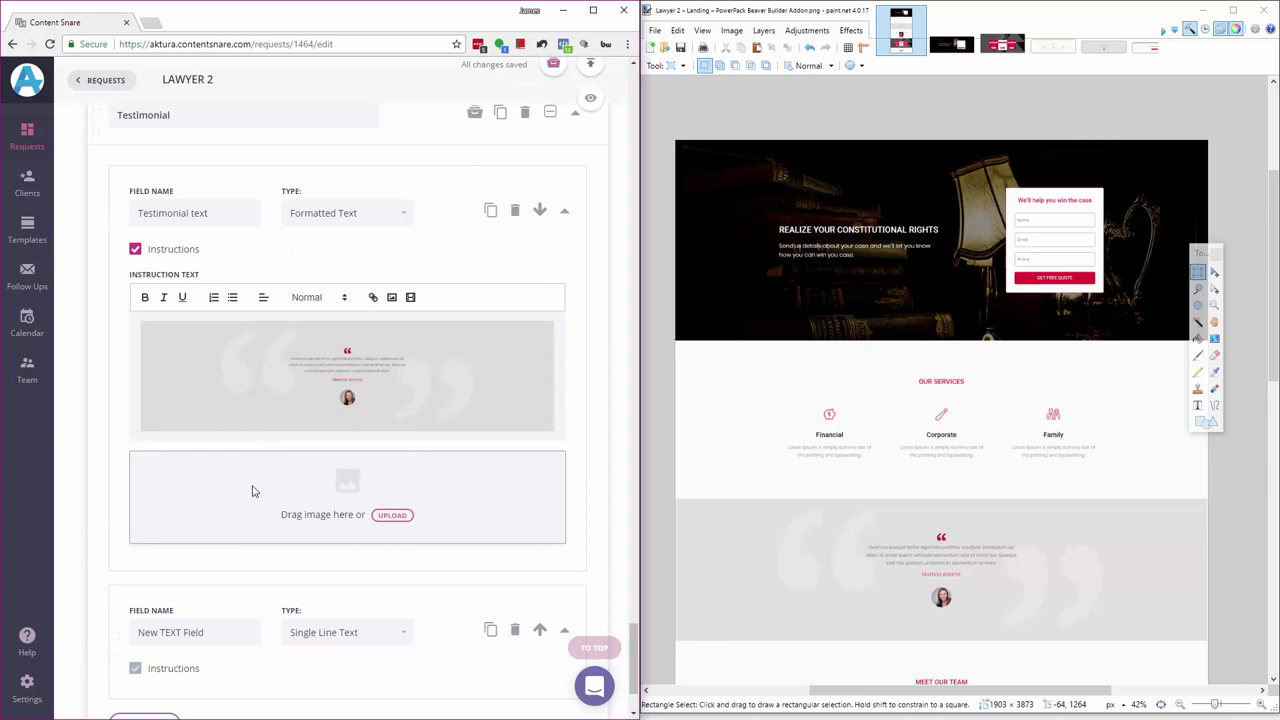
{"action": "type", "text": "Testimonial Name"}
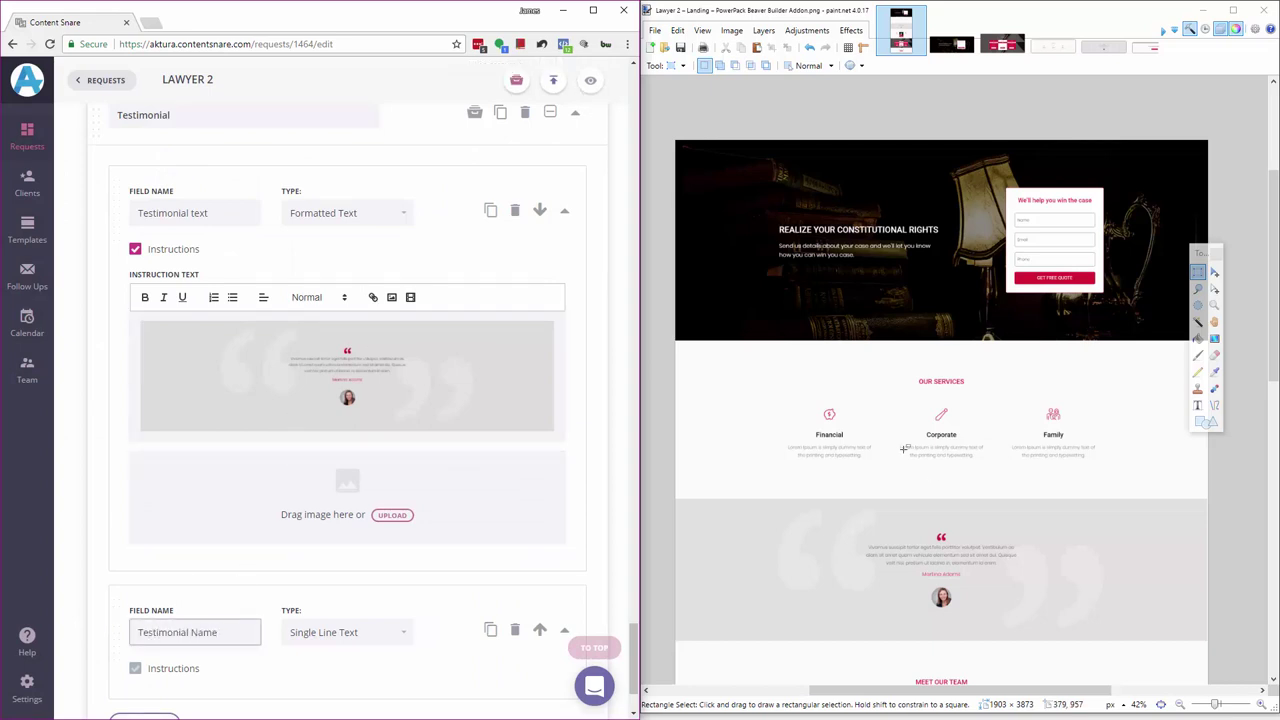
- Add an Image field below Testimonial Name in the Testimonial section and name it Headshot
{"action": "scroll", "coordinate": [223, 320], "scroll_direction": "down", "scroll_amount": 3}
{"action": "left_click", "coordinate": [141, 596]}
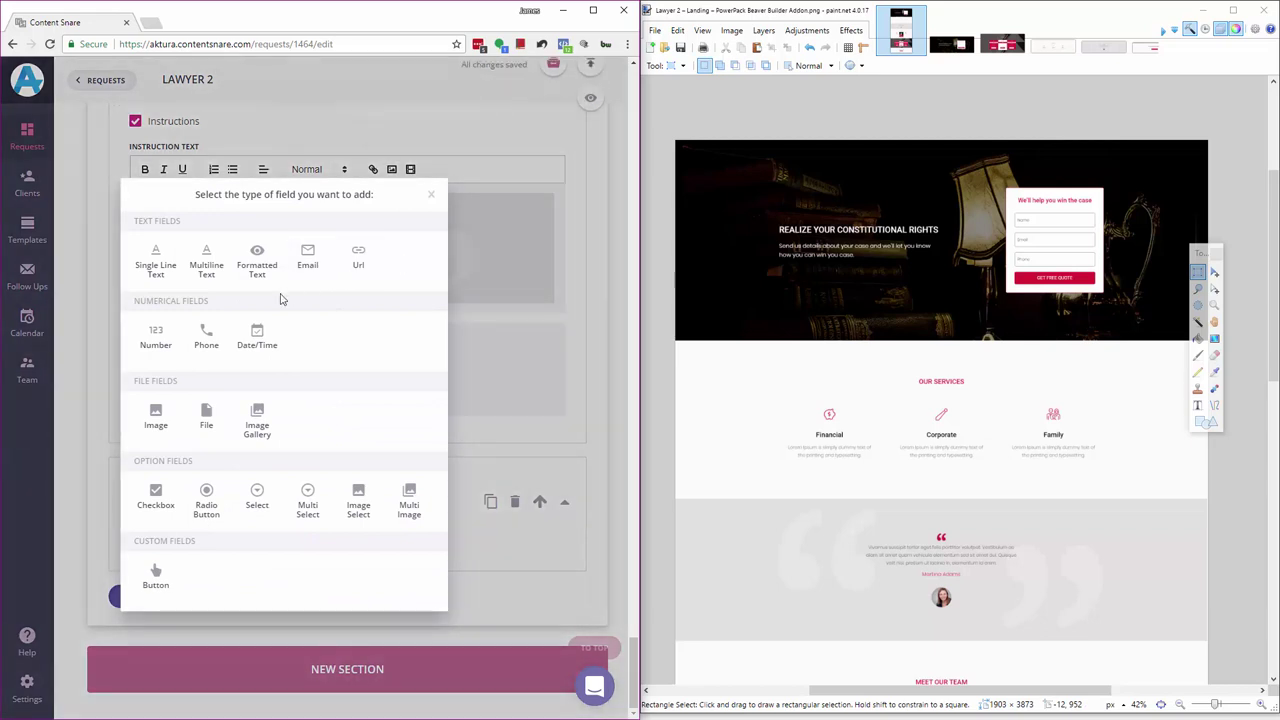
{"action": "left_click", "coordinate": [143, 421]}
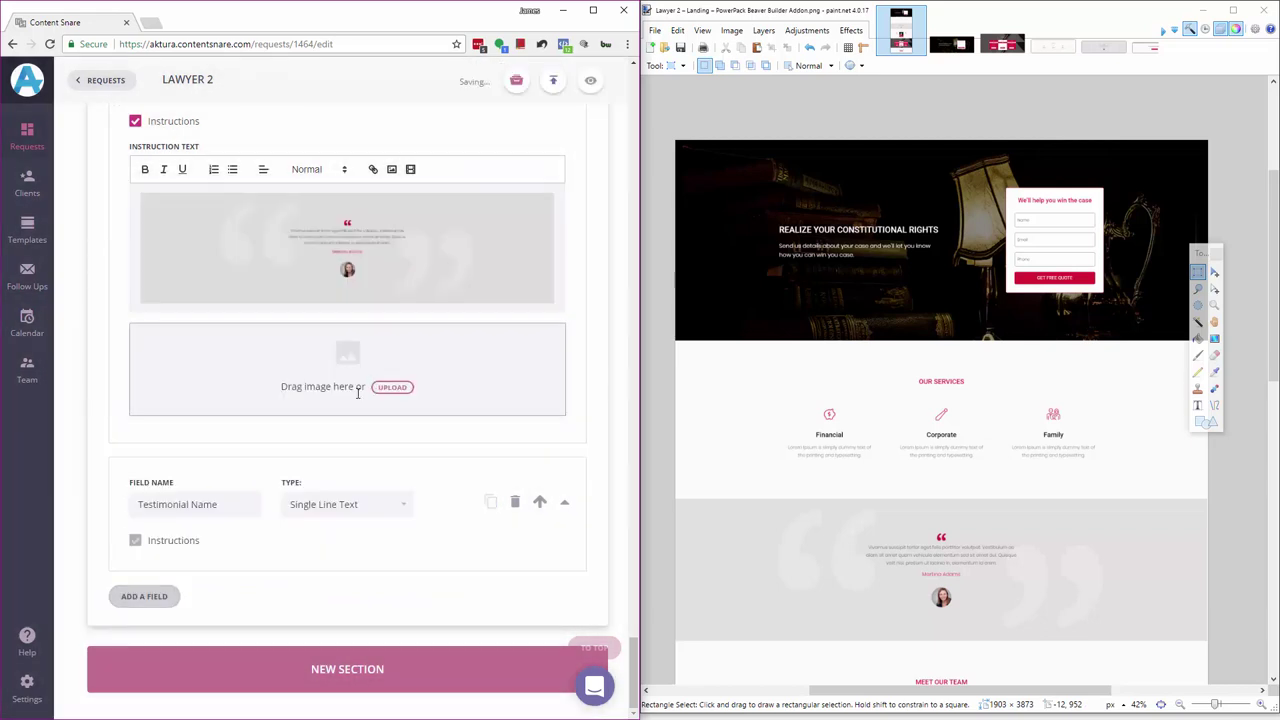
{"action": "left_click_drag", "start_coordinate": [240, 442], "coordinate": [100, 432]}
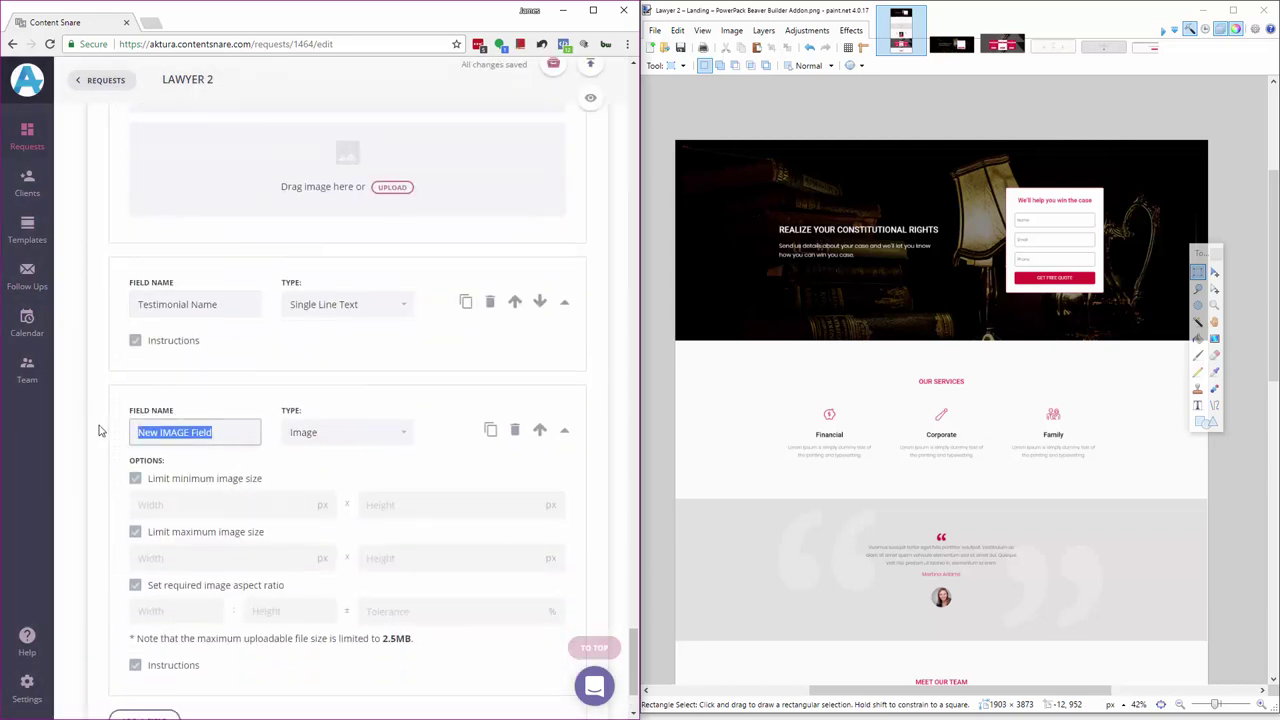
{"action": "type", "text": "Headshot"}
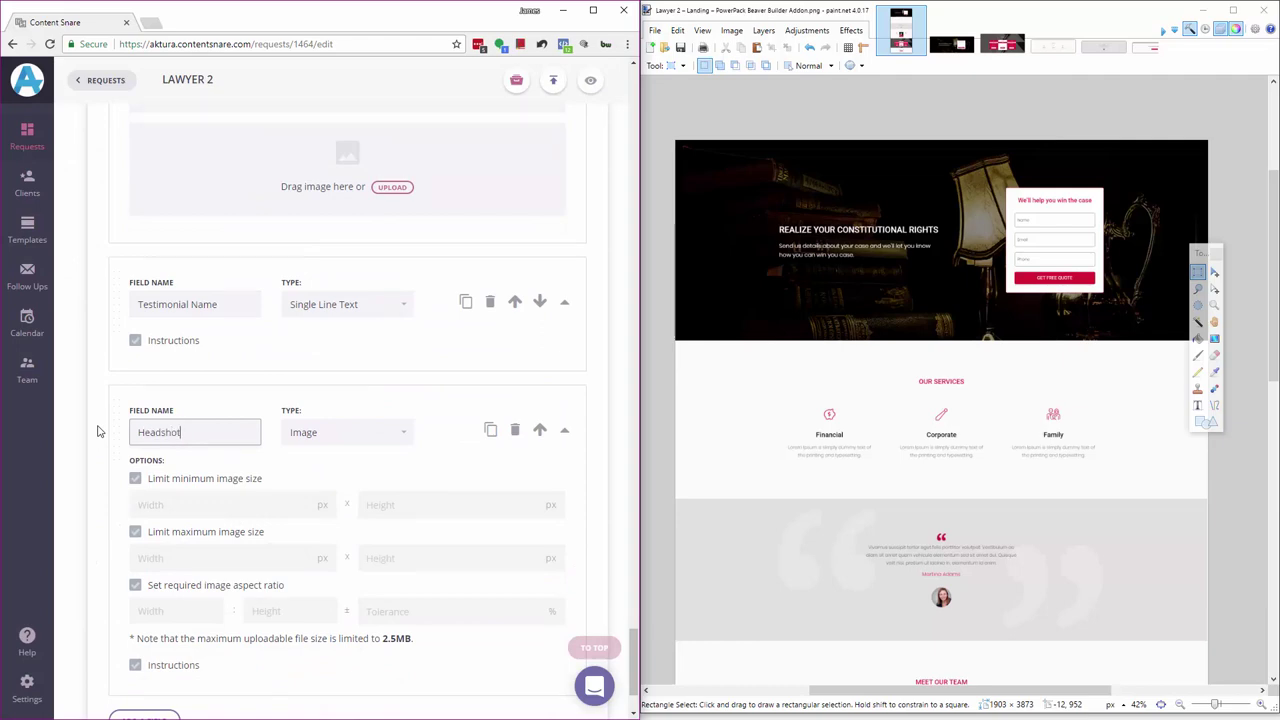
- Add a new section below Testimonial for the mockup's pricing area and name it Packages
{"action": "scroll", "coordinate": [808, 421], "scroll_direction": "down", "scroll_amount": 3}
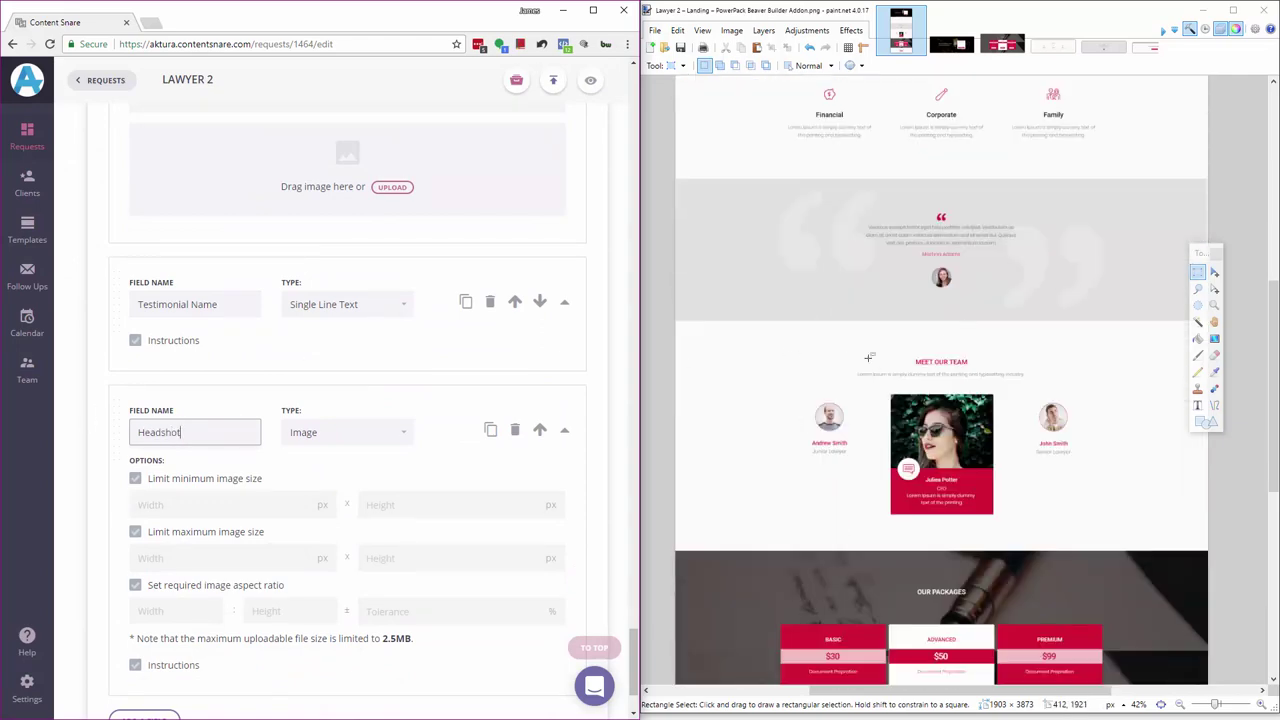
{"action": "scroll", "coordinate": [939, 338], "scroll_direction": "down", "scroll_amount": 2}
{"action": "scroll", "coordinate": [933, 318], "scroll_direction": "up", "scroll_amount": 1}
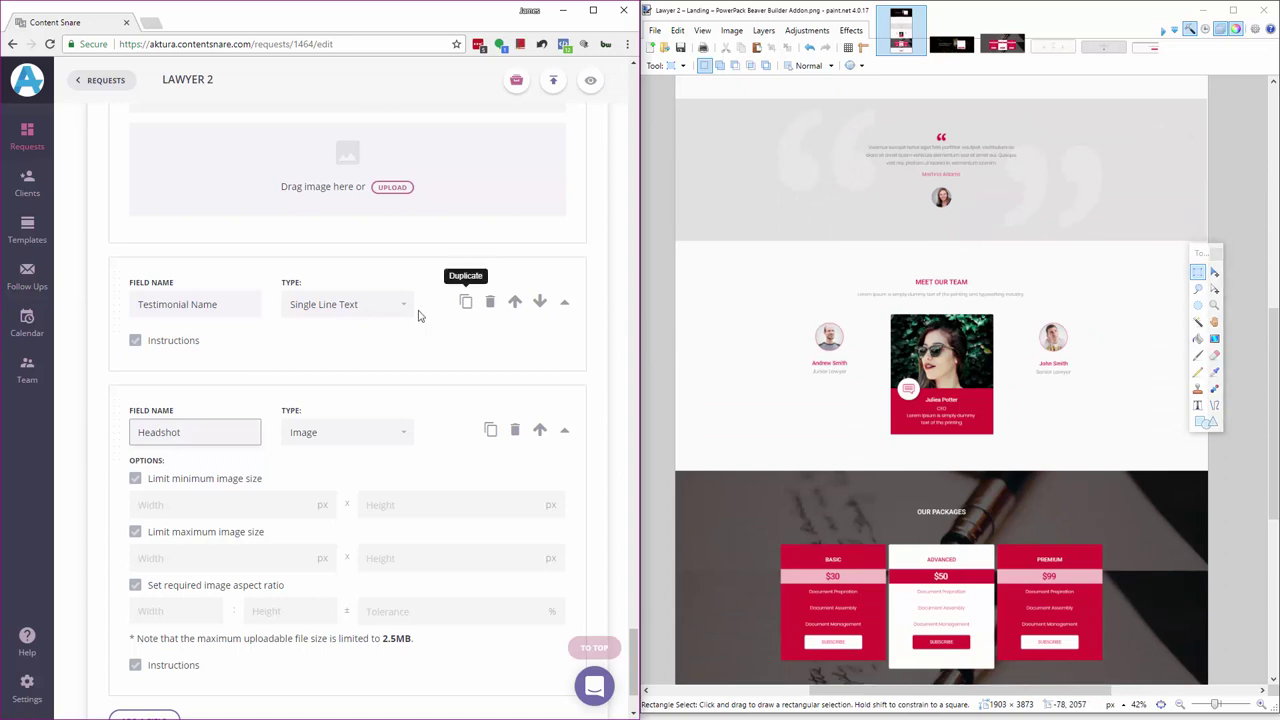
{"action": "scroll", "coordinate": [375, 335], "scroll_direction": "down", "scroll_amount": 2}
{"action": "scroll", "coordinate": [1002, 401], "scroll_direction": "down", "scroll_amount": 2}
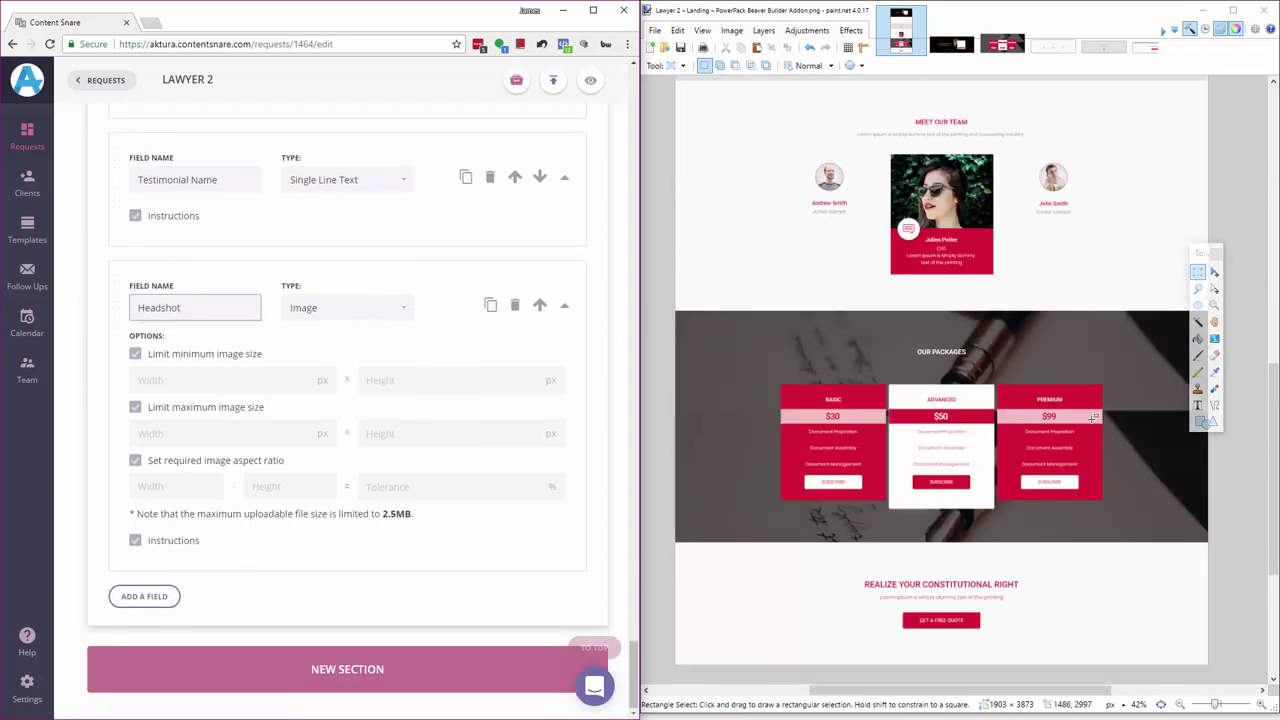
{"action": "left_click", "coordinate": [184, 679]}
{"action": "scroll", "coordinate": [184, 600], "scroll_direction": "down", "scroll_amount": 2}
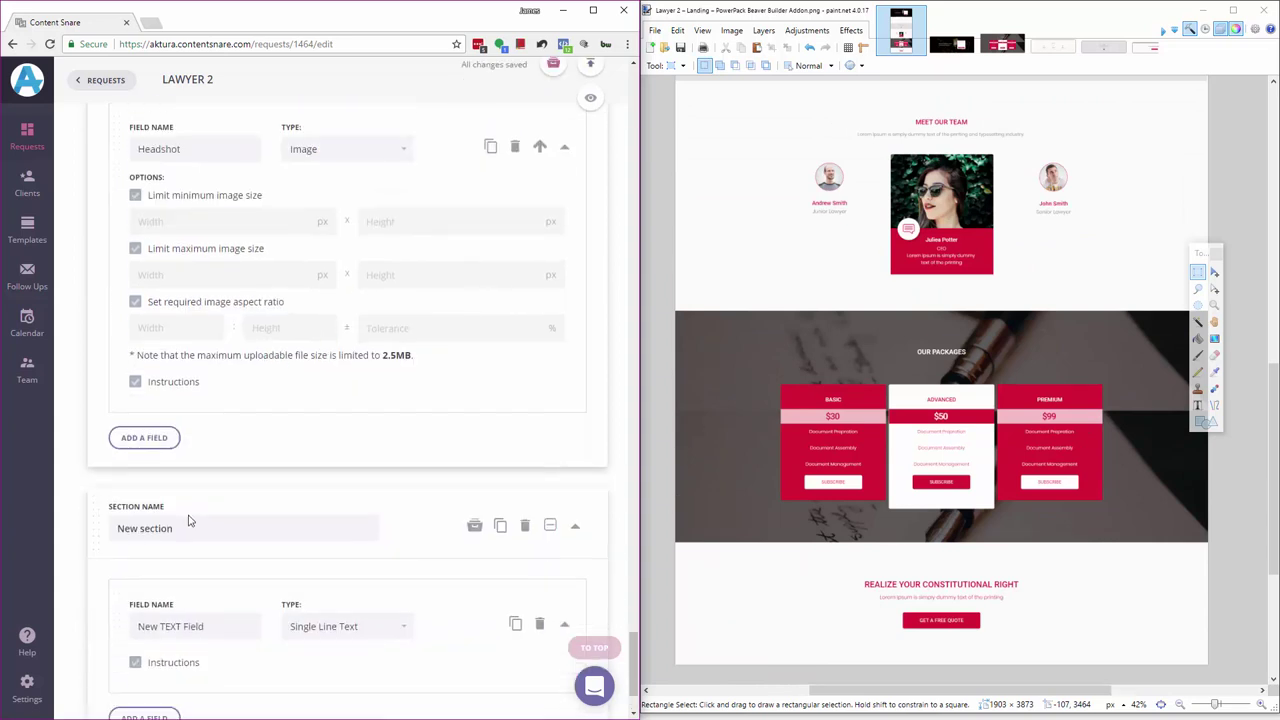
{"action": "left_click_drag", "start_coordinate": [176, 528], "coordinate": [90, 519]}
{"action": "type", "text": "Packages"}
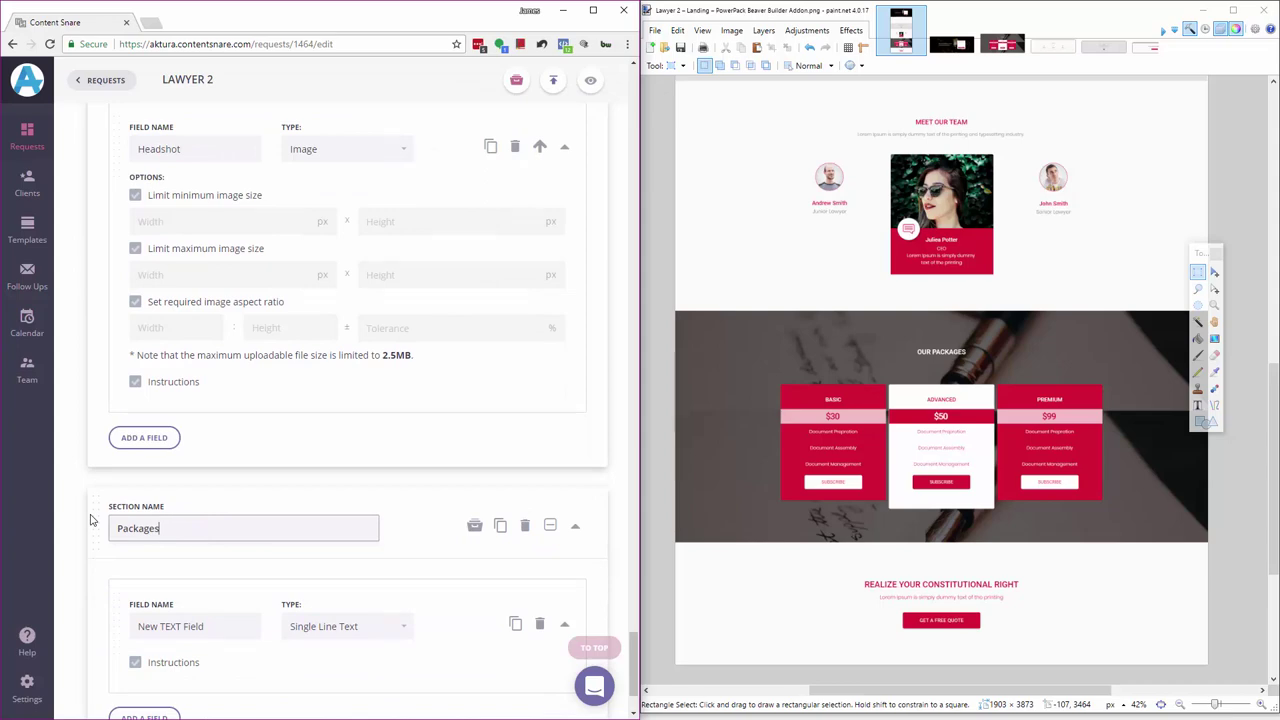
- Enable instructions for the Packages section's first field and insert the image Packages.jpg into the instruction text
{"action": "scroll", "coordinate": [150, 500], "scroll_direction": "down", "scroll_amount": 2}
{"action": "left_click", "coordinate": [189, 542]}
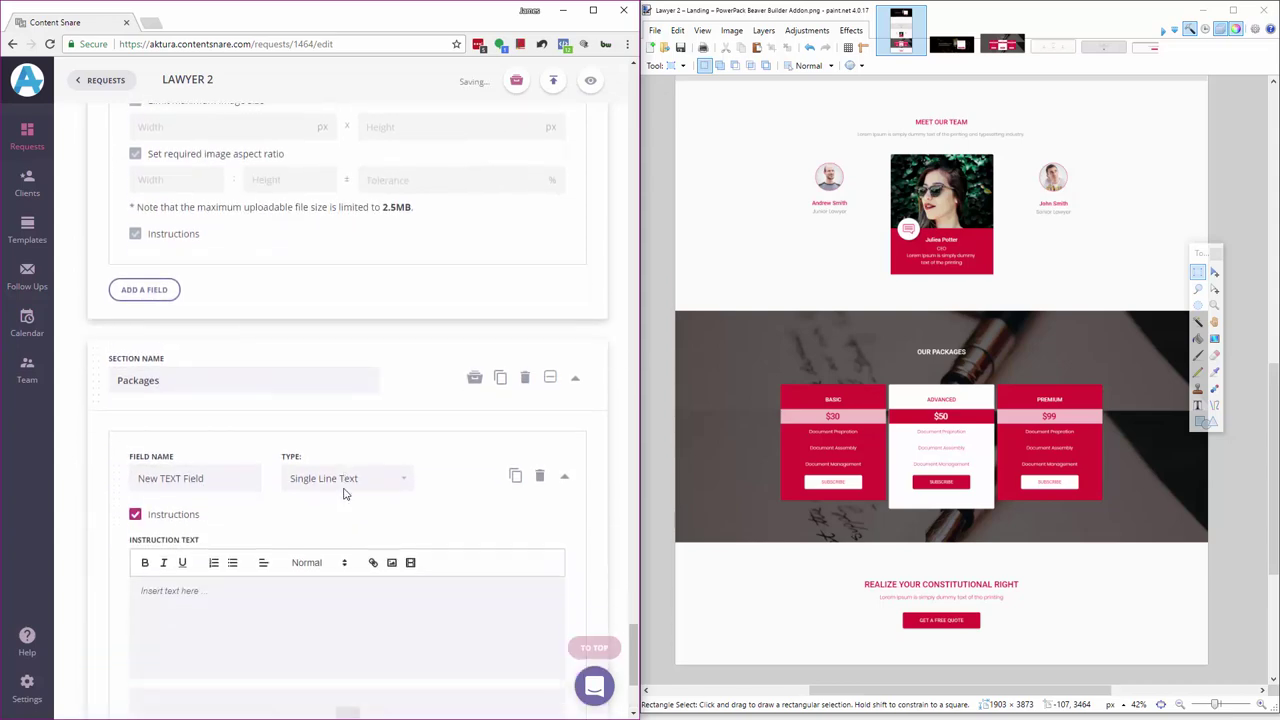
{"action": "scroll", "coordinate": [383, 420], "scroll_direction": "down", "scroll_amount": 3}
{"action": "left_click", "coordinate": [394, 326]}
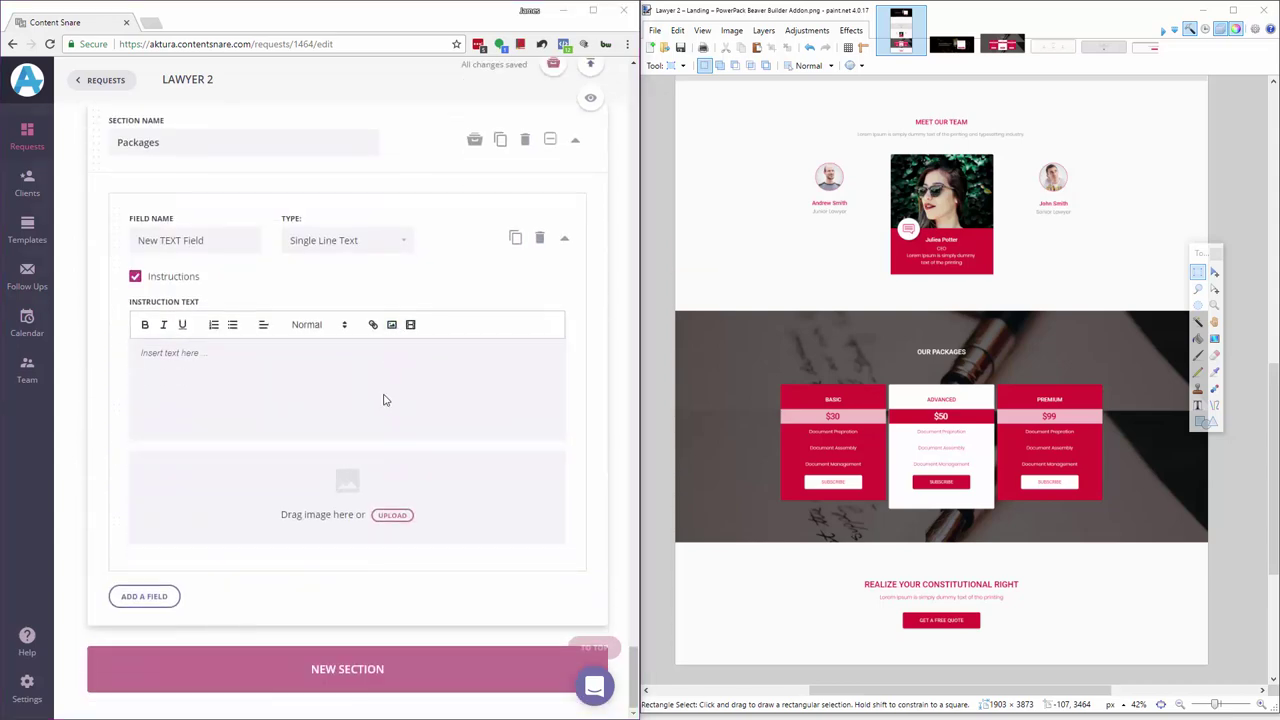
{"action": "left_click", "coordinate": [450, 90]}
{"action": "double_click", "coordinate": [457, 93]}
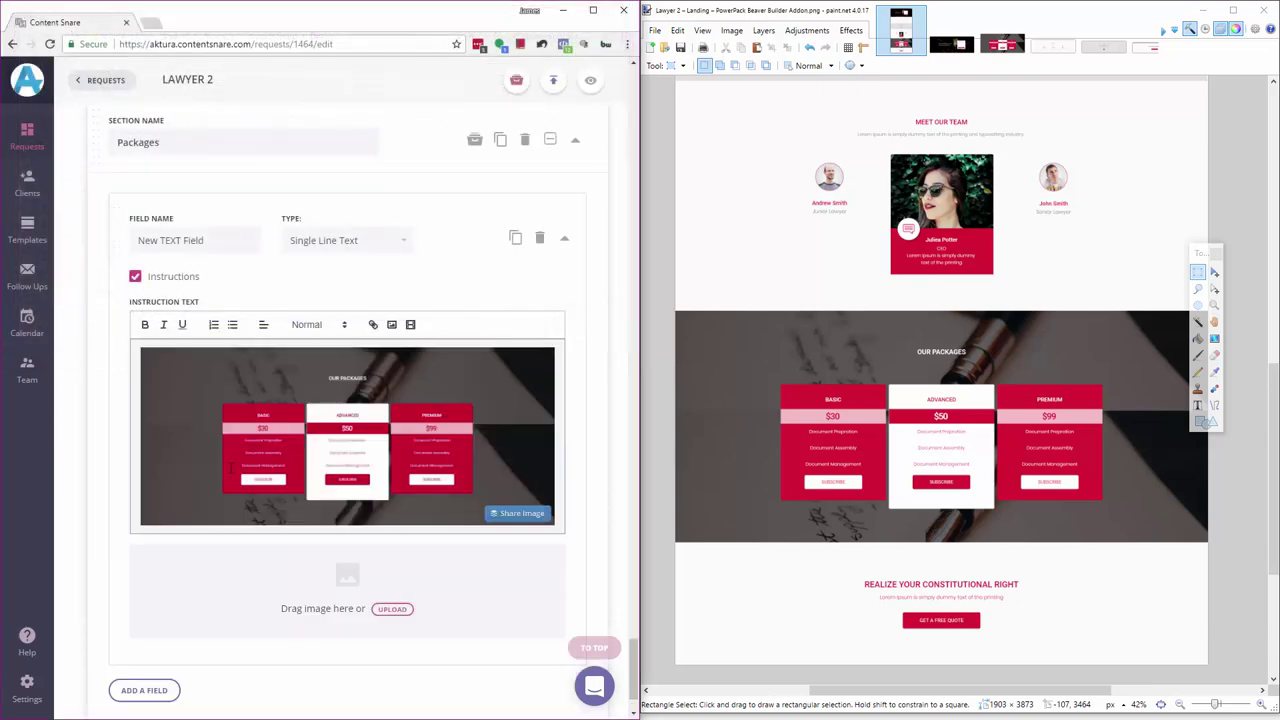
{"action": "scroll", "coordinate": [542, 308], "scroll_direction": "down", "scroll_amount": 1}
{"action": "left_click", "coordinate": [483, 326]}
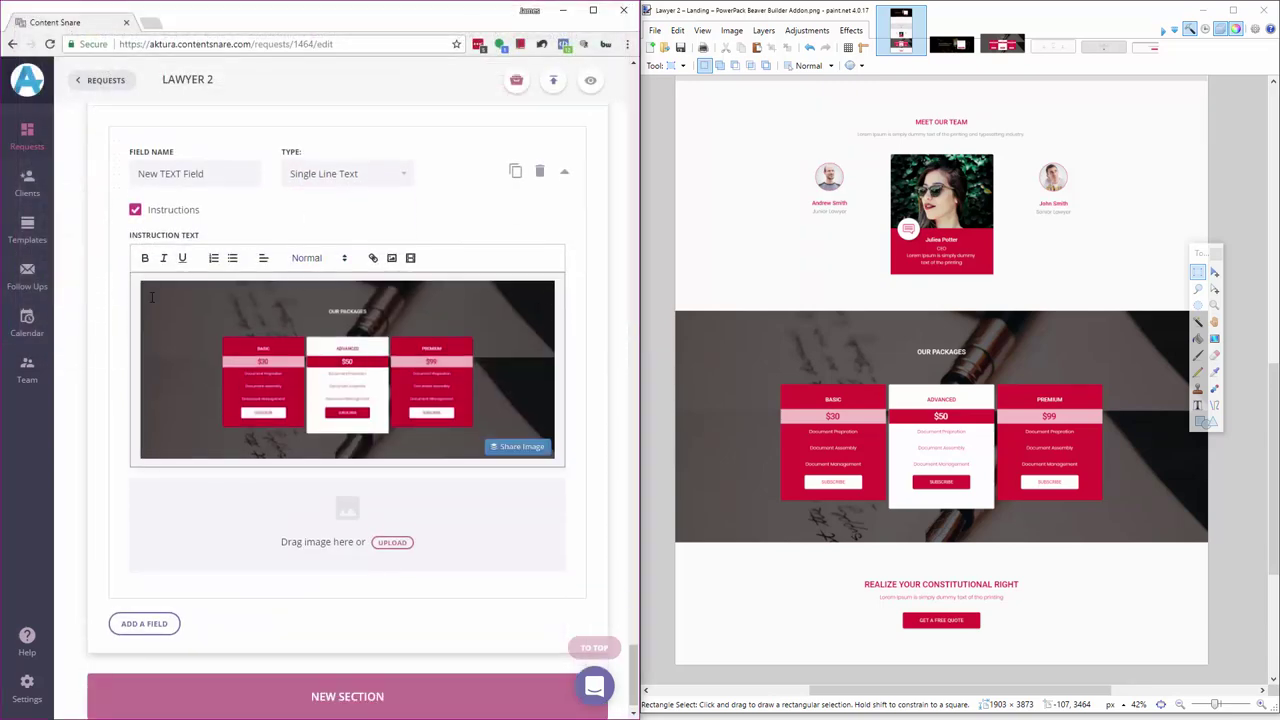
- Rename the Packages section's first field as Our Packages Headline
{"action": "triple_click", "coordinate": [227, 175]}
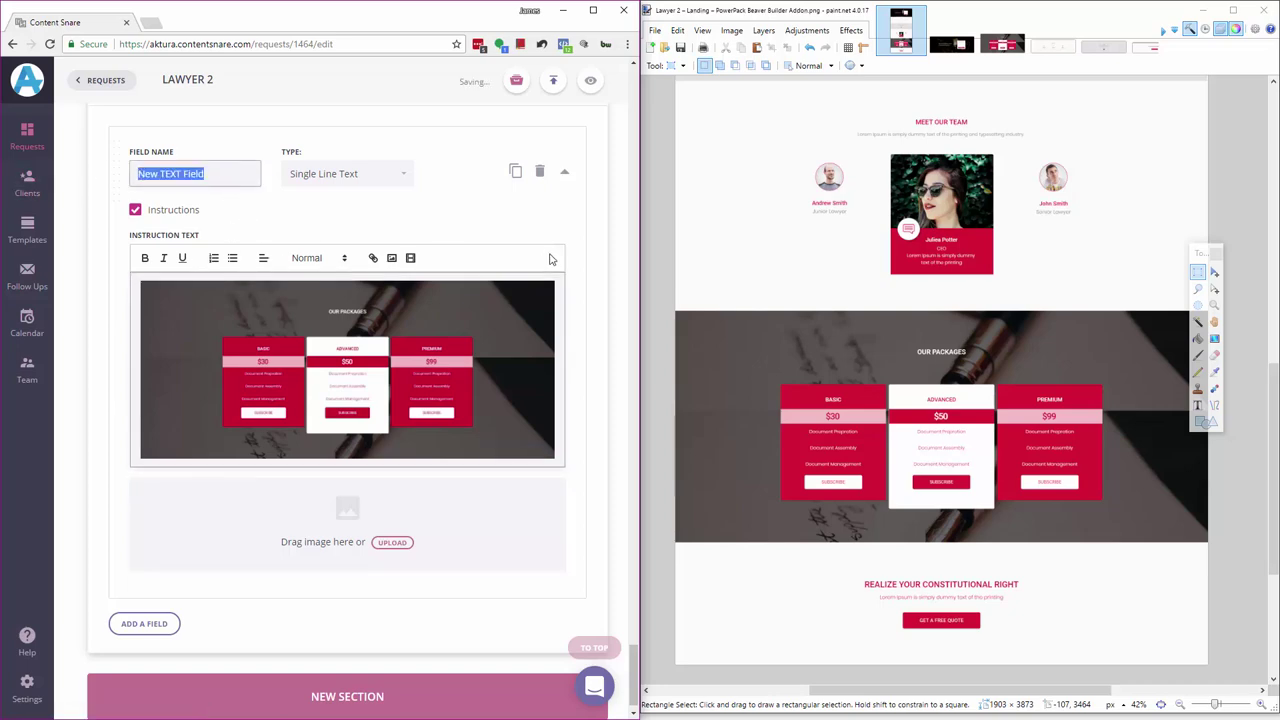
{"action": "type", "text": "Ma"}
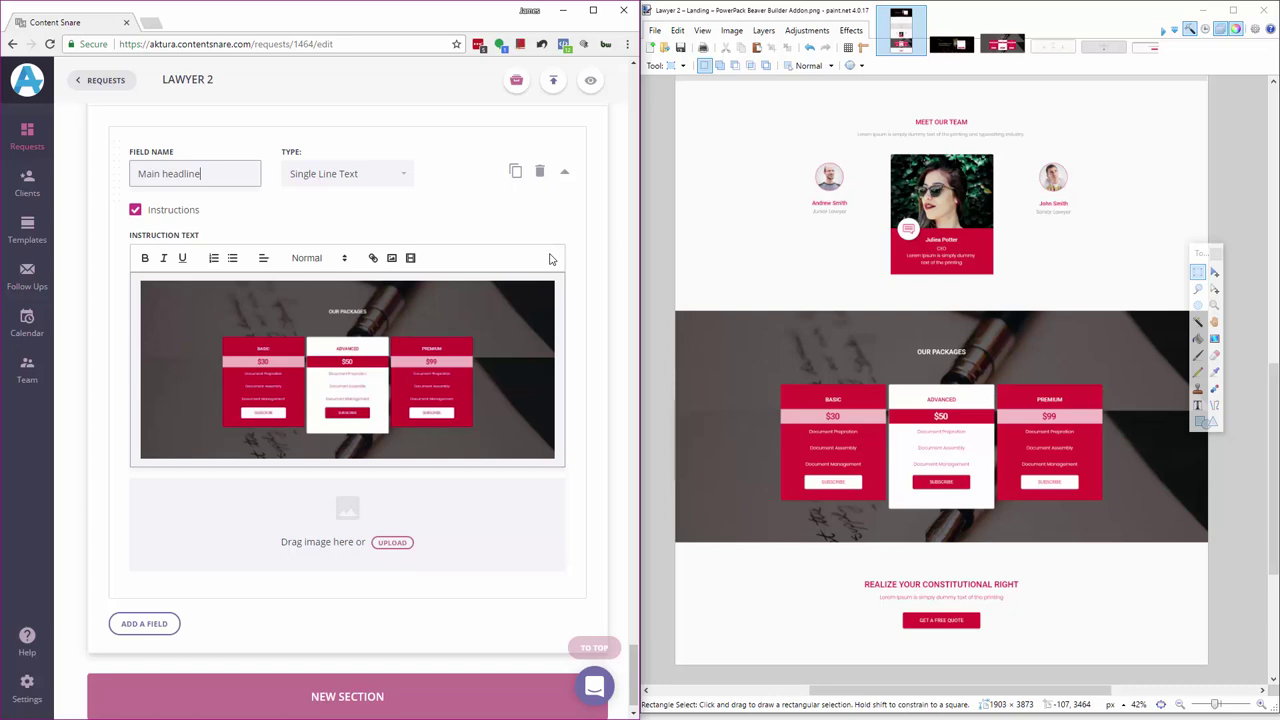
{"action": "type", "text": "in headline"}
{"action": "key", "text": "ctrl+shift+Left"}
{"action": "key", "text": "ctrl+shift+Left"}
{"action": "type", "text": "Our Packages H"}
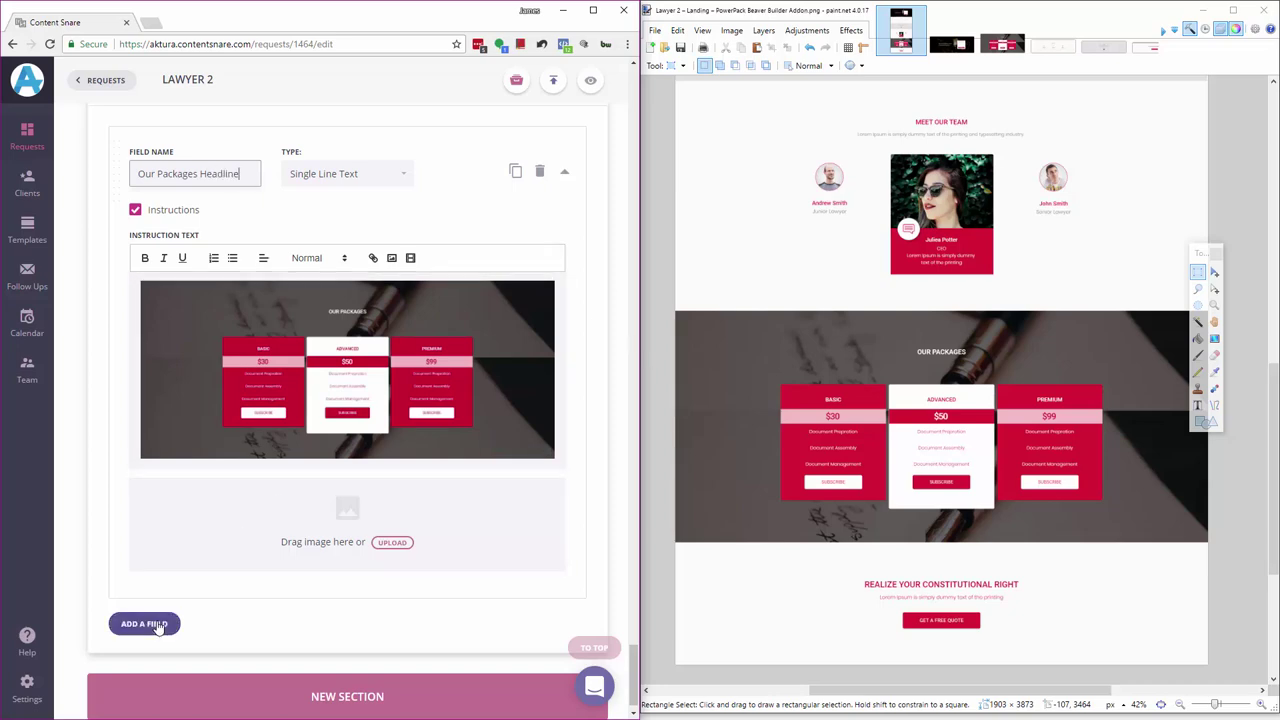
- Add a Formatted Text field below Our Packages Headline and name it Packages
{"action": "scroll", "coordinate": [450, 430], "scroll_direction": "down", "scroll_amount": 1}
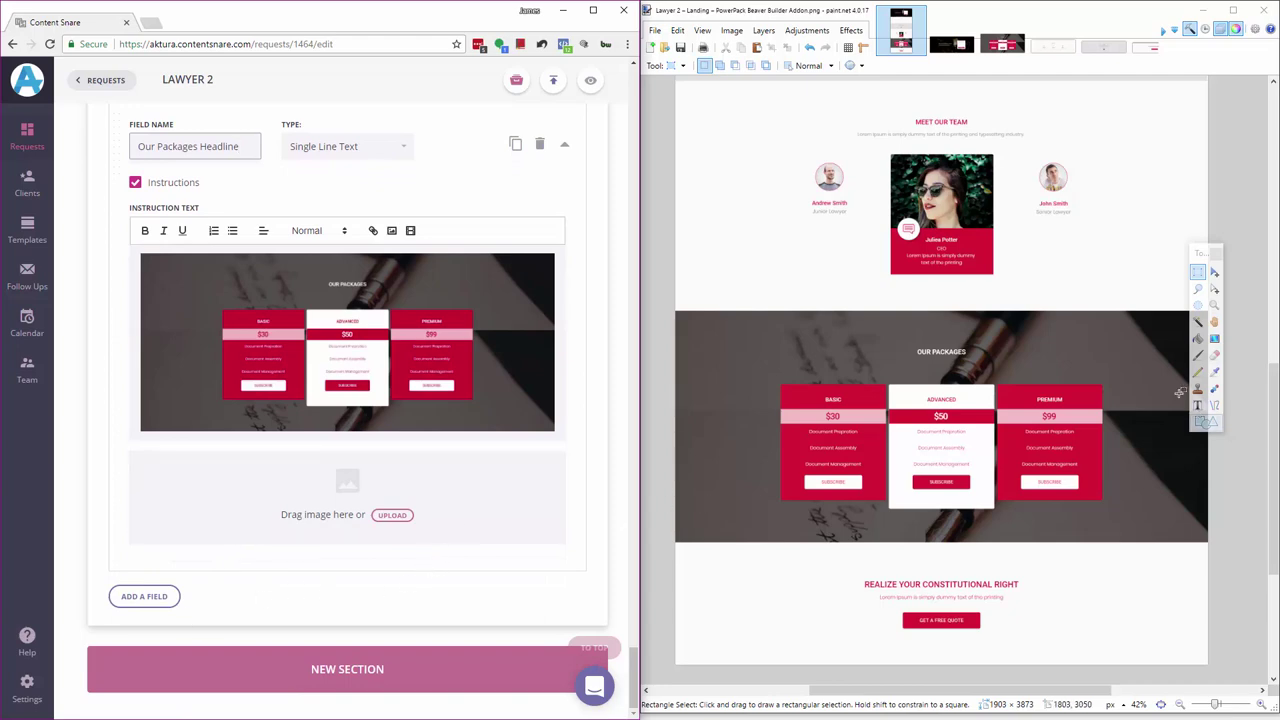
{"action": "left_click", "coordinate": [71, 573]}
{"action": "left_click", "coordinate": [153, 593]}
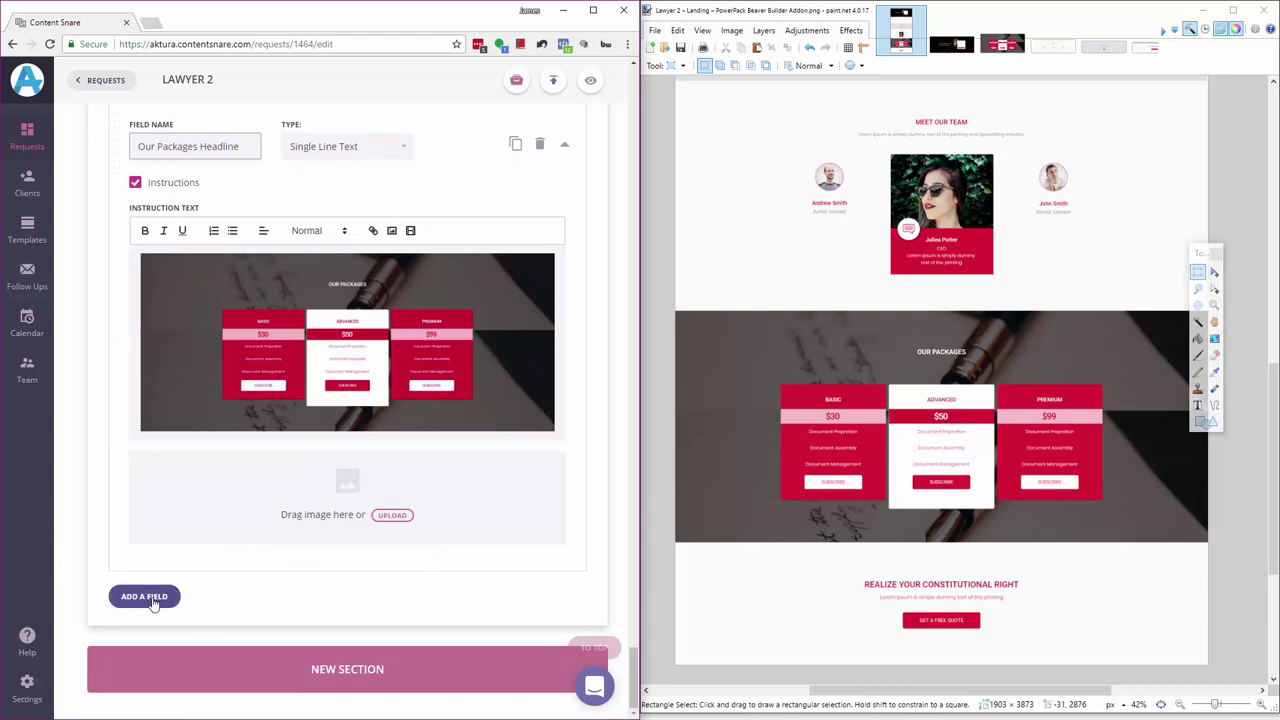
{"action": "left_click", "coordinate": [174, 603]}
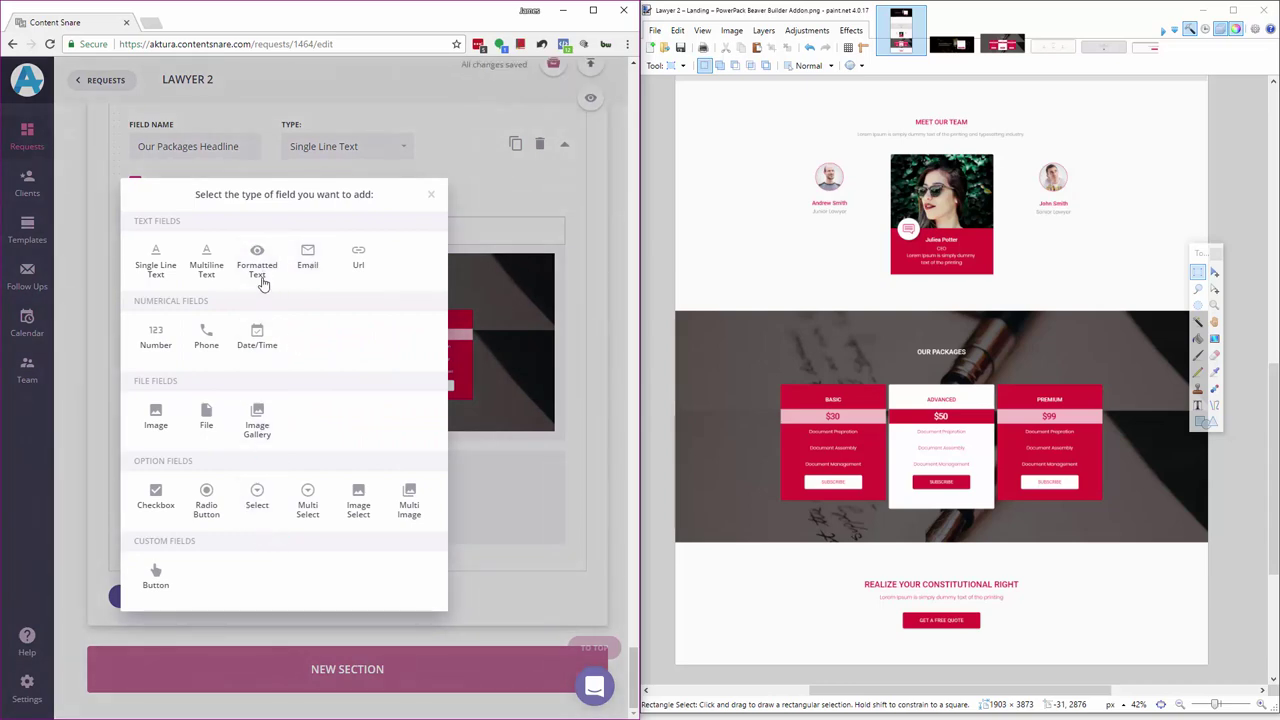
{"action": "left_click", "coordinate": [257, 255]}
{"action": "scroll", "coordinate": [260, 460], "scroll_direction": "down", "scroll_amount": 2}
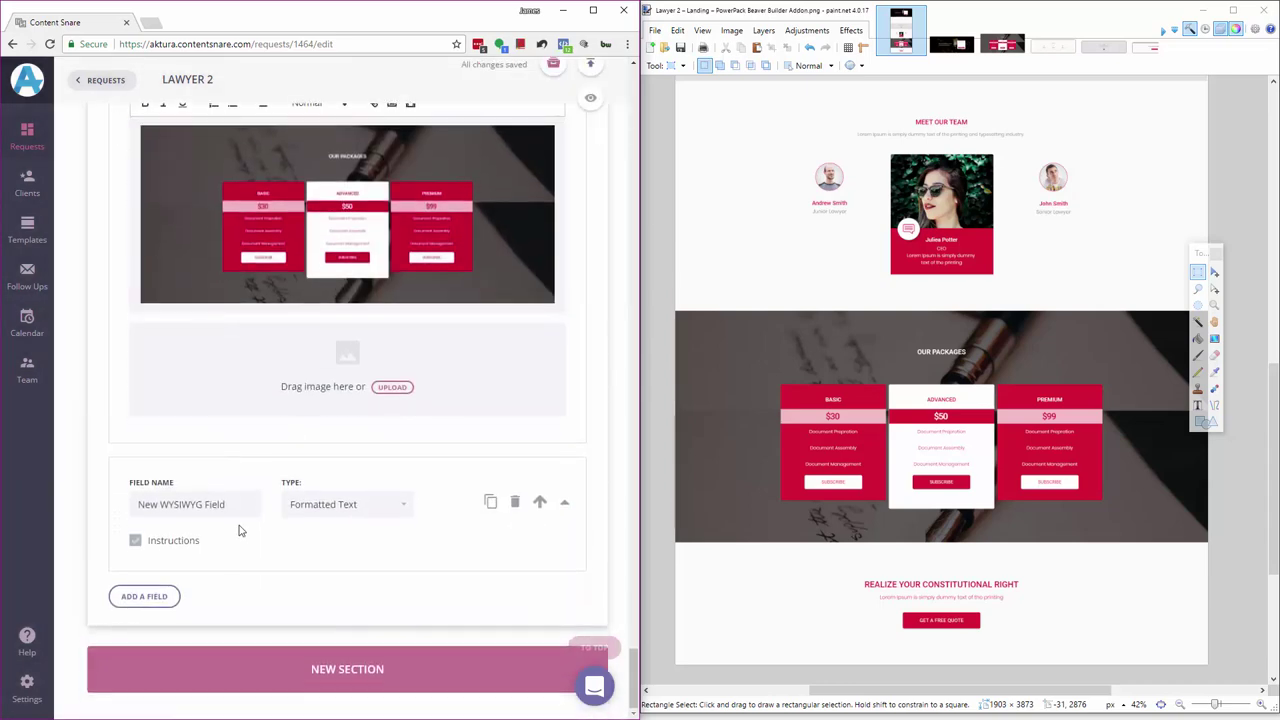
{"action": "triple_click", "coordinate": [239, 510]}
{"action": "type", "text": "Packages"}
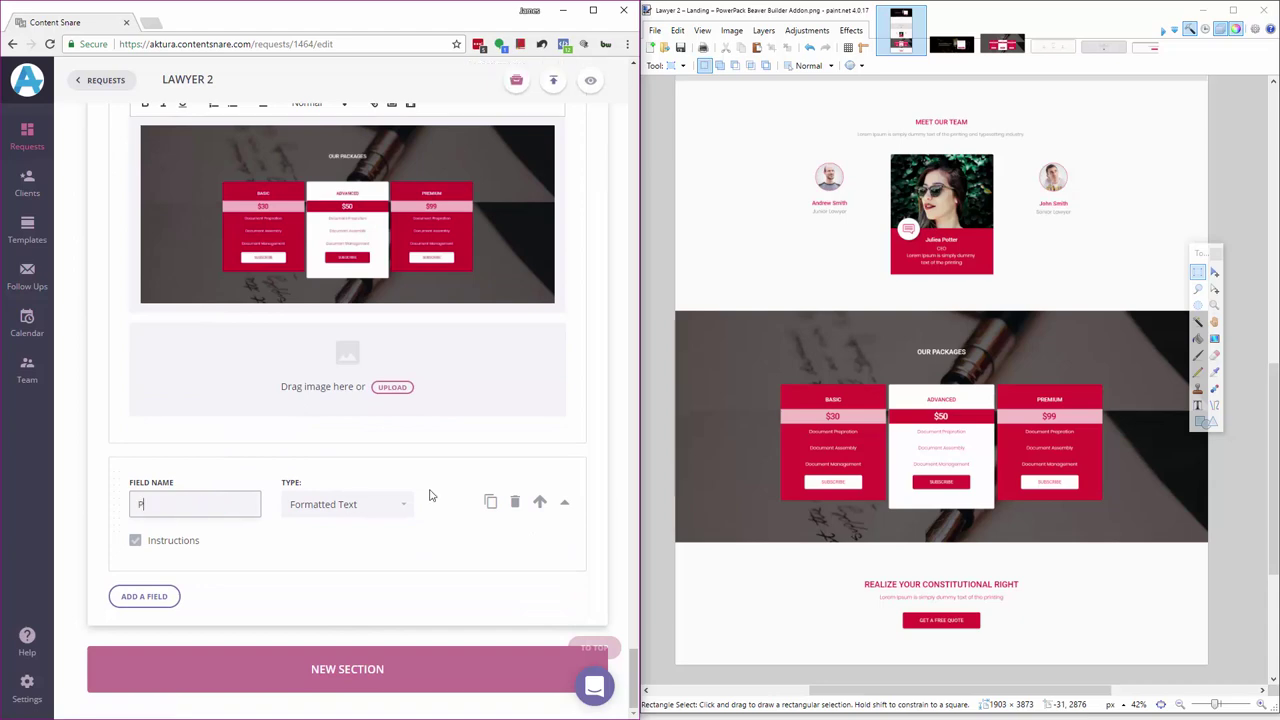
- Enable instructions for the Packages field and enter "List all the details for your packages below. Include Name, Price and Options"
{"action": "left_click", "coordinate": [173, 543]}
{"action": "type", "text": "L"}
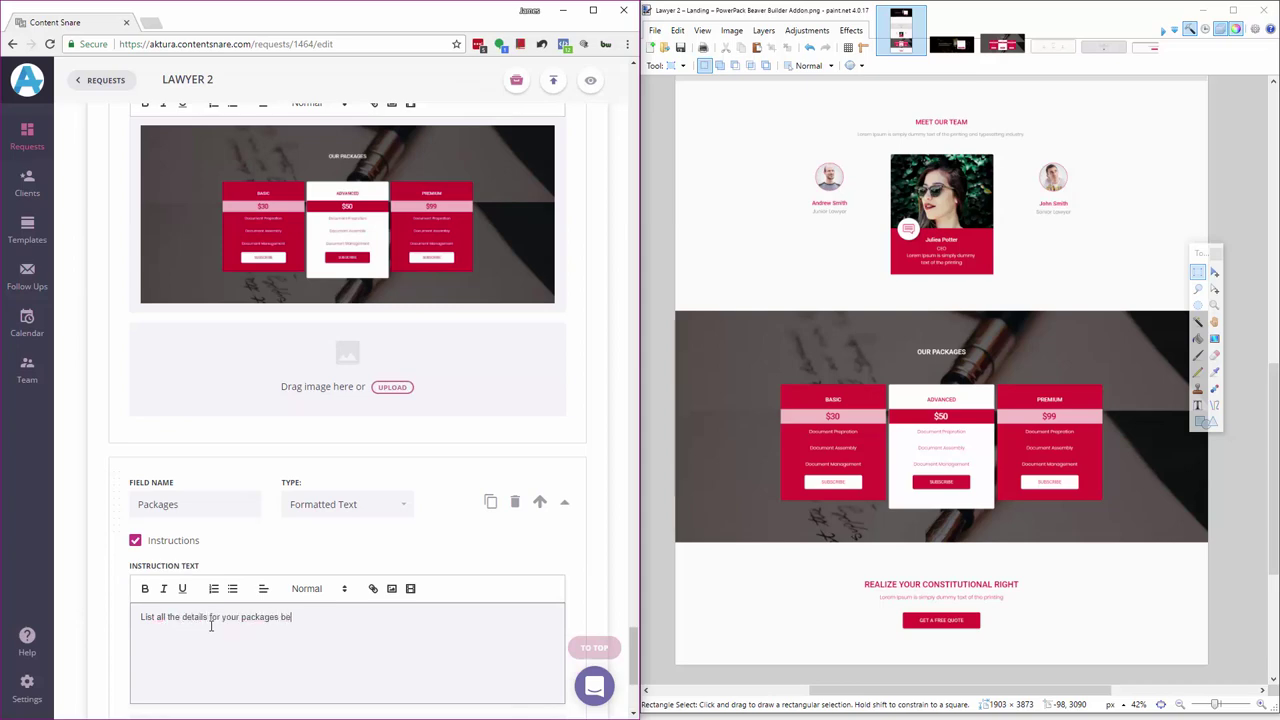
{"action": "scroll", "coordinate": [283, 592], "scroll_direction": "down", "scroll_amount": 3}
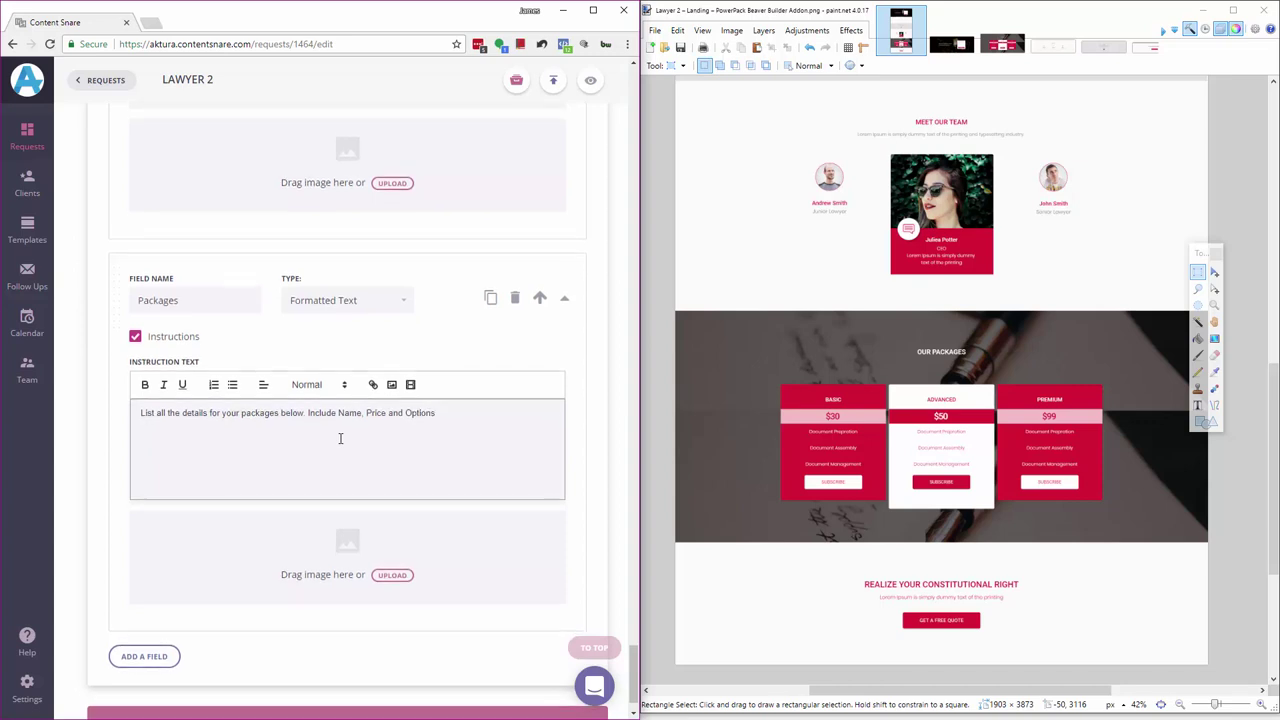
- Add a single line text field below the Packages field and name it Sign Up button text
{"action": "scroll", "coordinate": [160, 580], "scroll_direction": "down", "scroll_amount": 1}
{"action": "left_click", "coordinate": [140, 594]}
{"action": "left_click", "coordinate": [155, 265]}
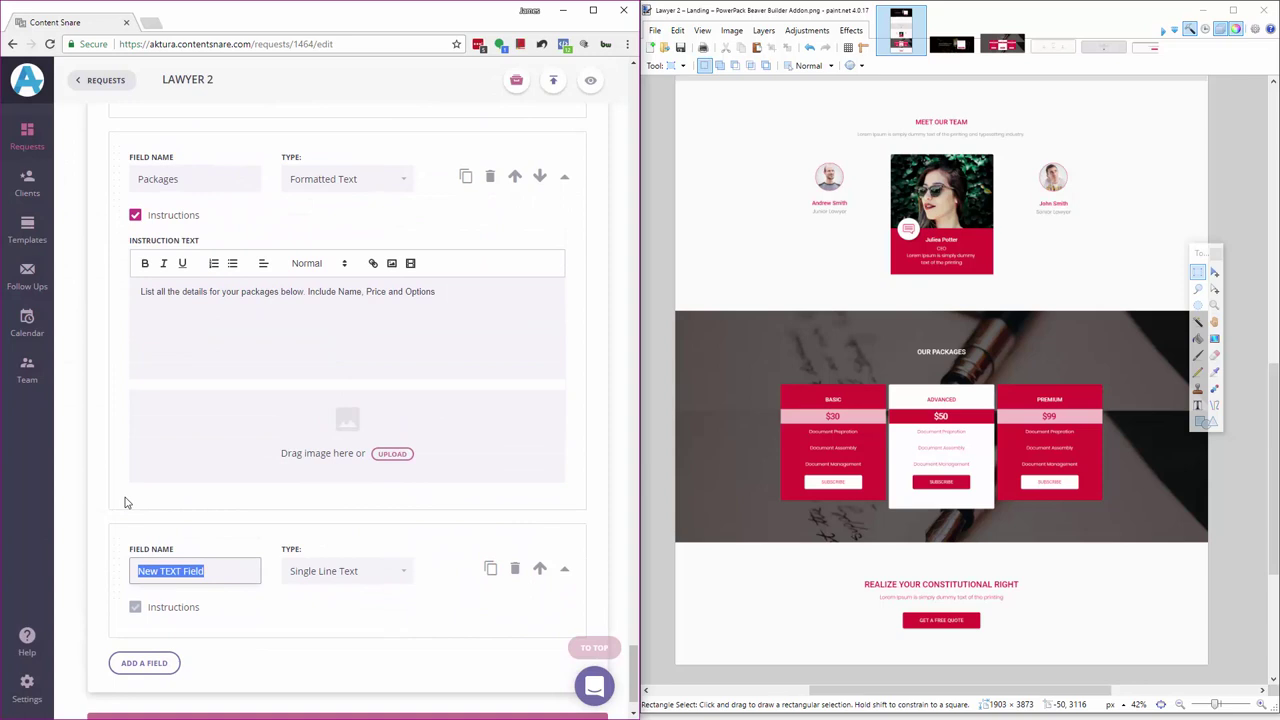
{"action": "type", "text": "S"}
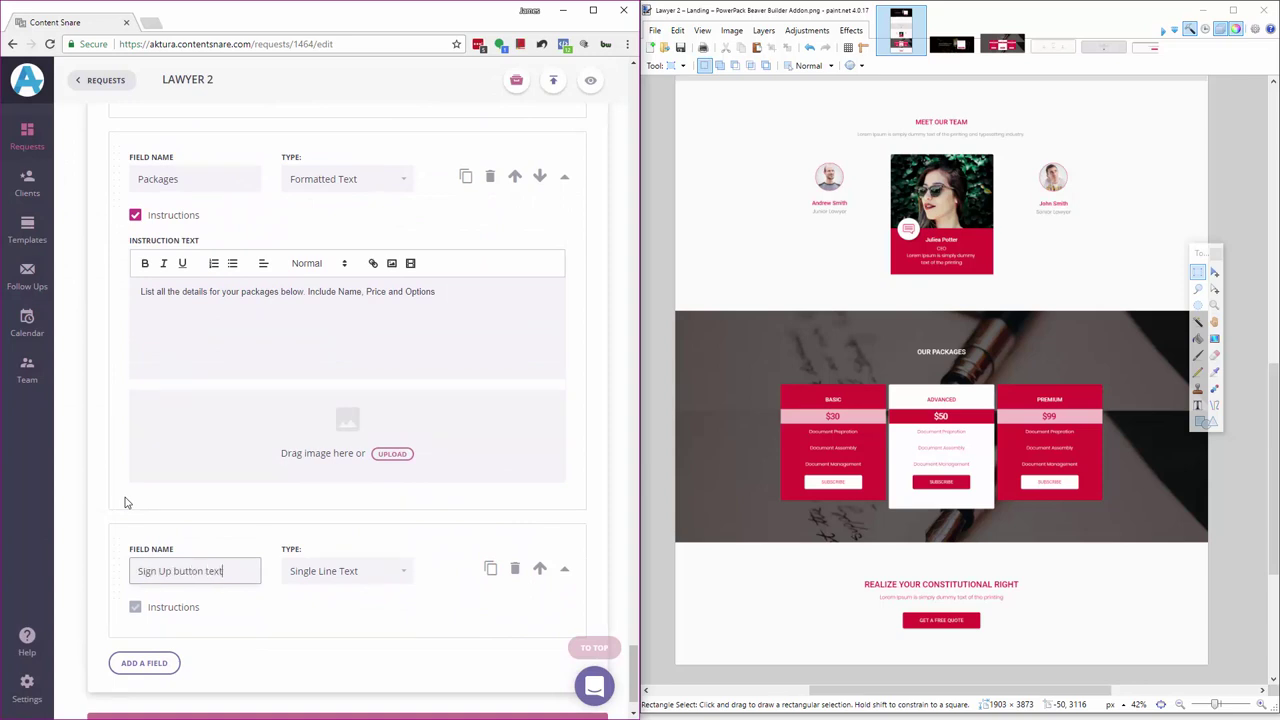
{"action": "type", "text": "ign Up button text"}
- Add a new section below Packages and name it Call to action
{"action": "scroll", "coordinate": [371, 414], "scroll_direction": "down", "scroll_amount": 1}
{"action": "scroll", "coordinate": [1059, 524], "scroll_direction": "down", "scroll_amount": 1}
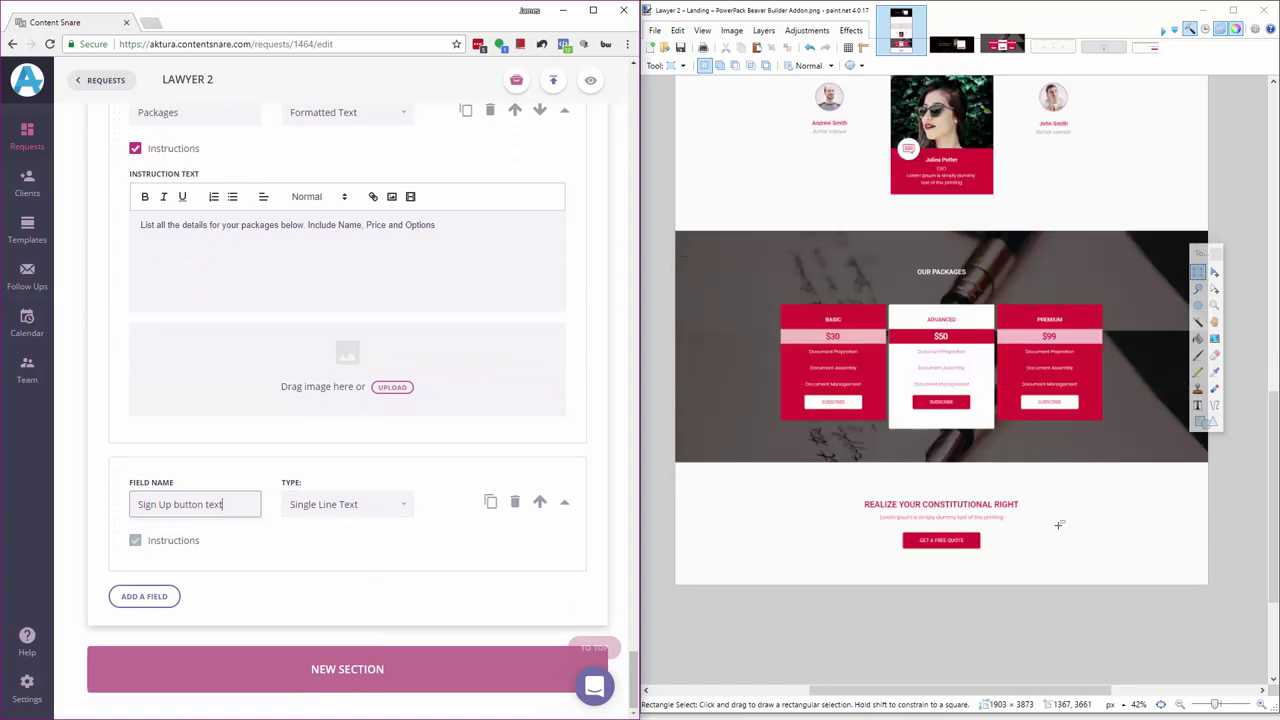
{"action": "left_click", "coordinate": [314, 668]}
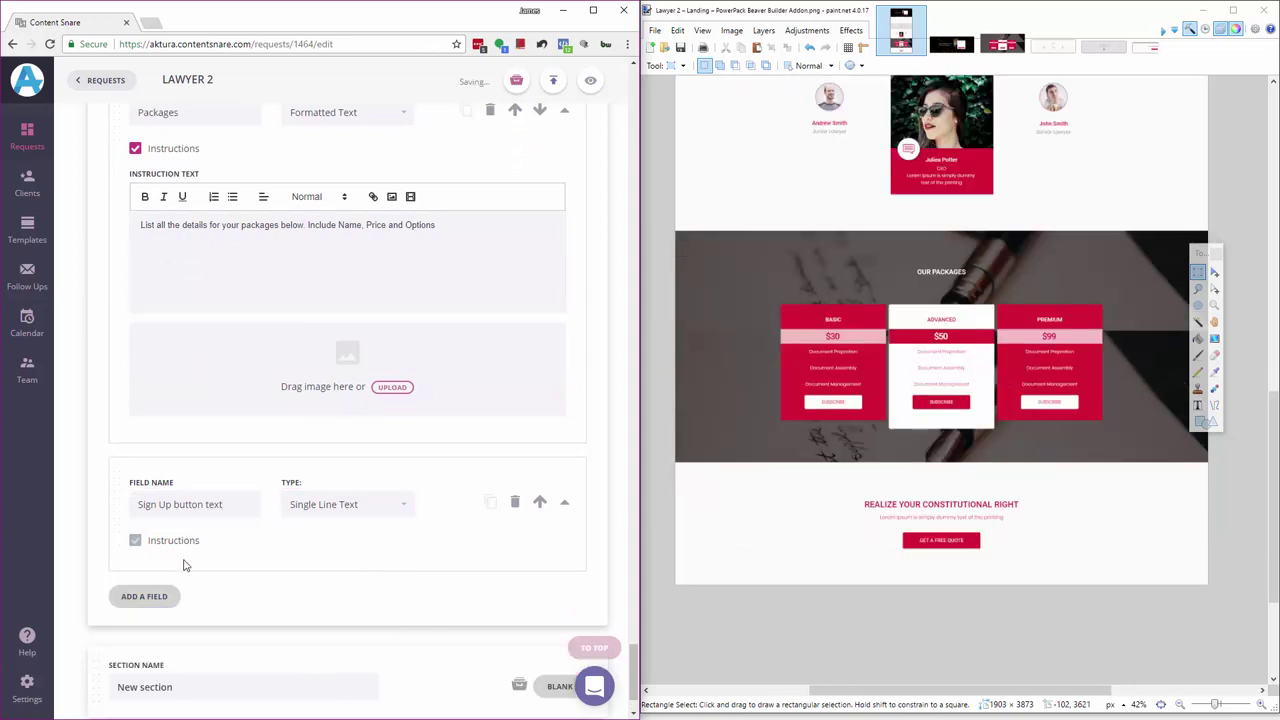
{"action": "scroll", "coordinate": [183, 565], "scroll_direction": "down", "scroll_amount": 1}
{"action": "left_click", "coordinate": [217, 595]}
{"action": "left_click_drag", "start_coordinate": [217, 595], "coordinate": [80, 580]}
{"action": "type", "text": "Ca"}
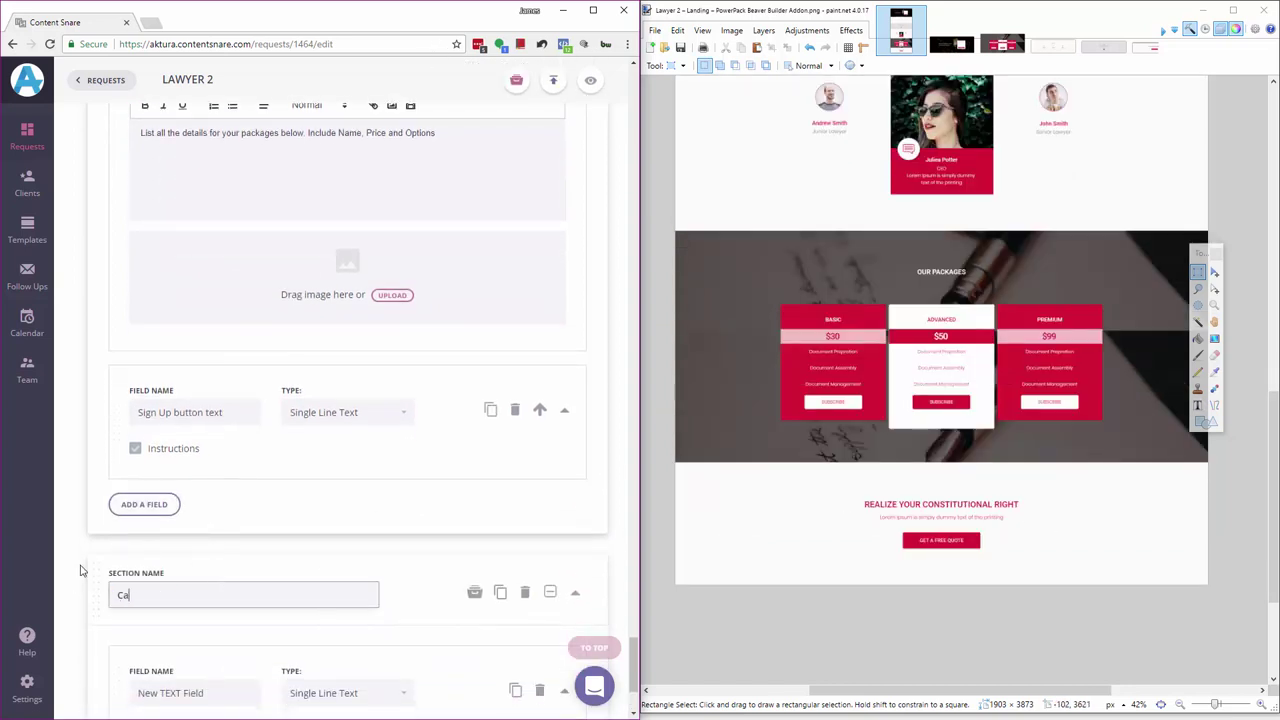
{"action": "type", "text": "ll to action"}
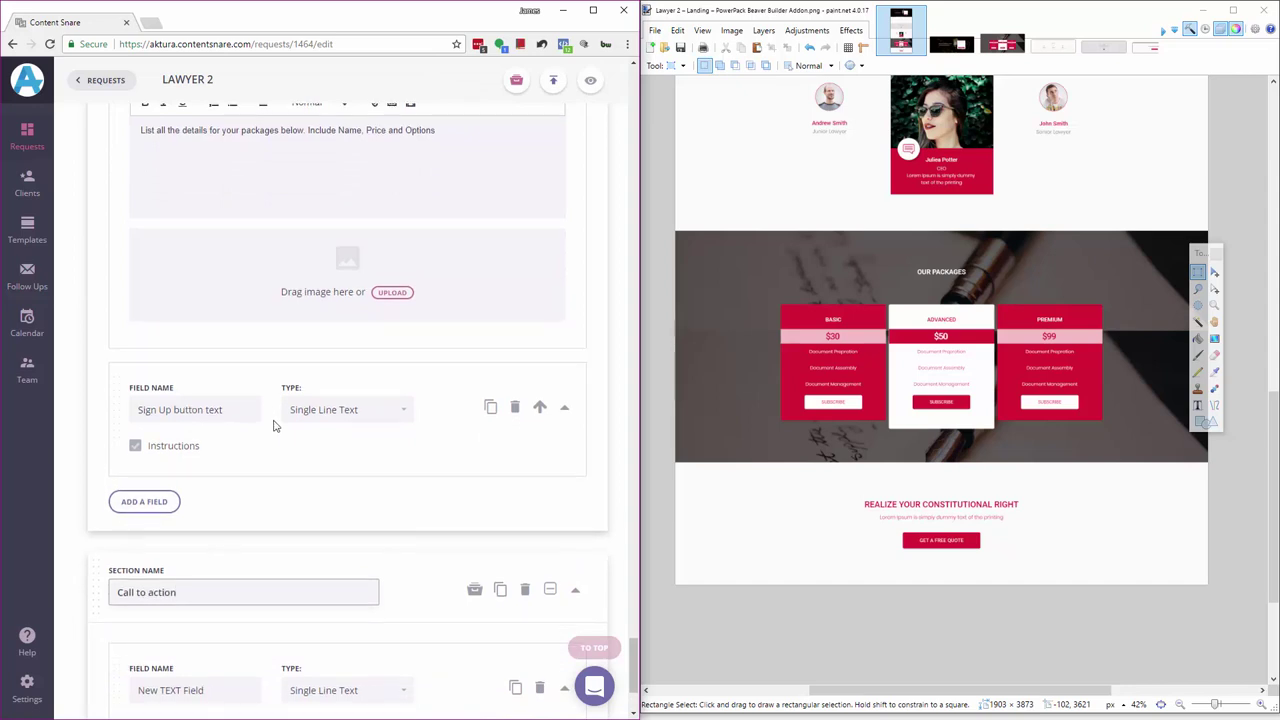
- Enable instructions for the Call to action section's first field and insert the image CTA.jpg into the instruction text
{"action": "scroll", "coordinate": [274, 423], "scroll_direction": "down", "scroll_amount": 2}
{"action": "left_click", "coordinate": [135, 540]}
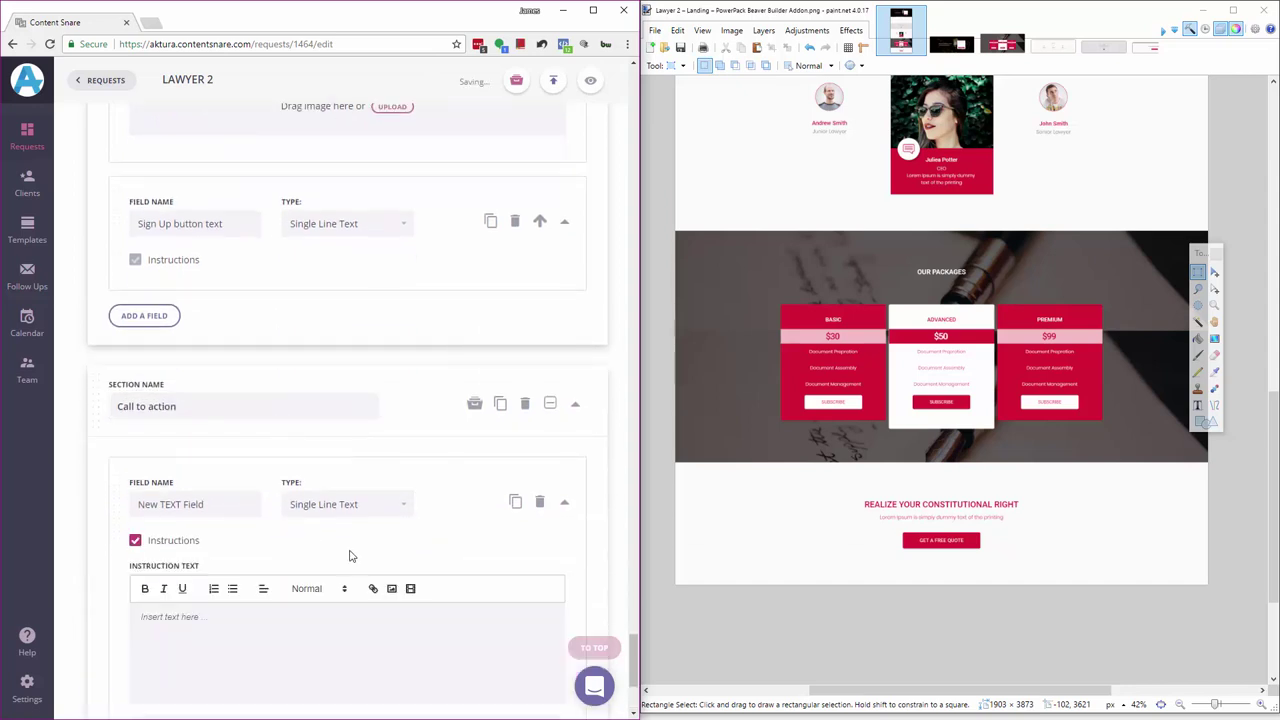
{"action": "left_click", "coordinate": [399, 589]}
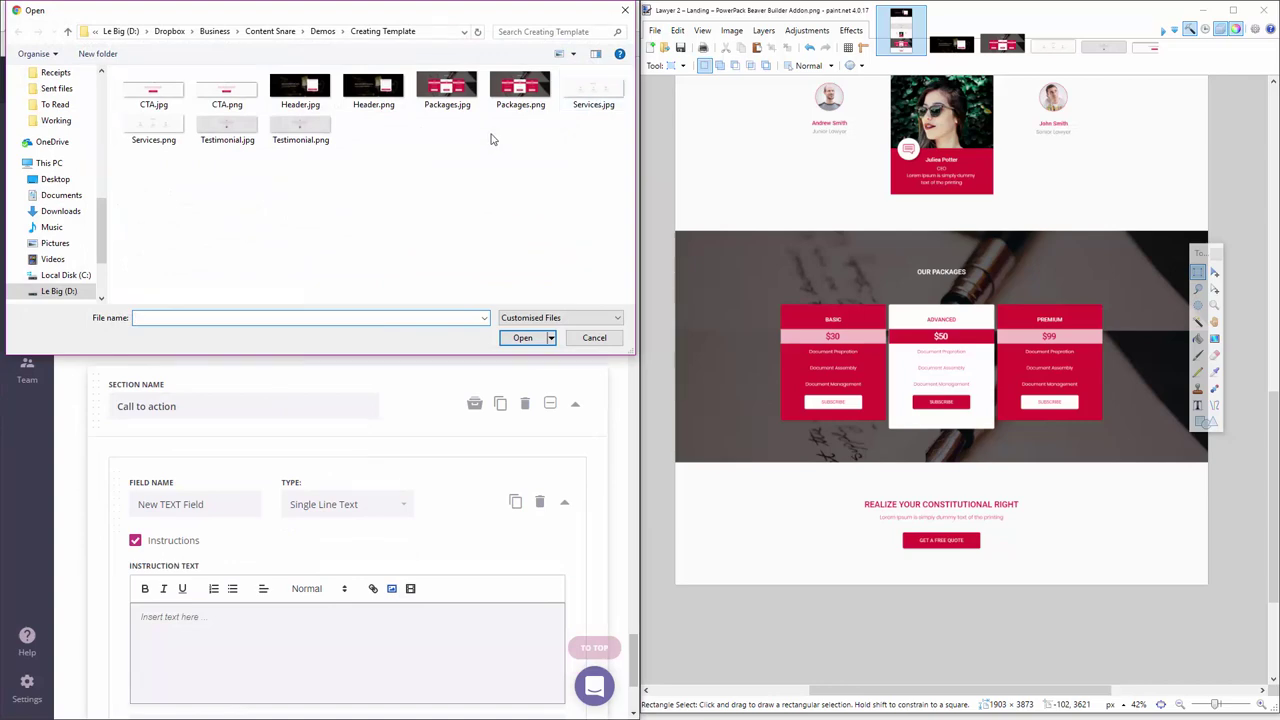
{"action": "double_click", "coordinate": [158, 96]}
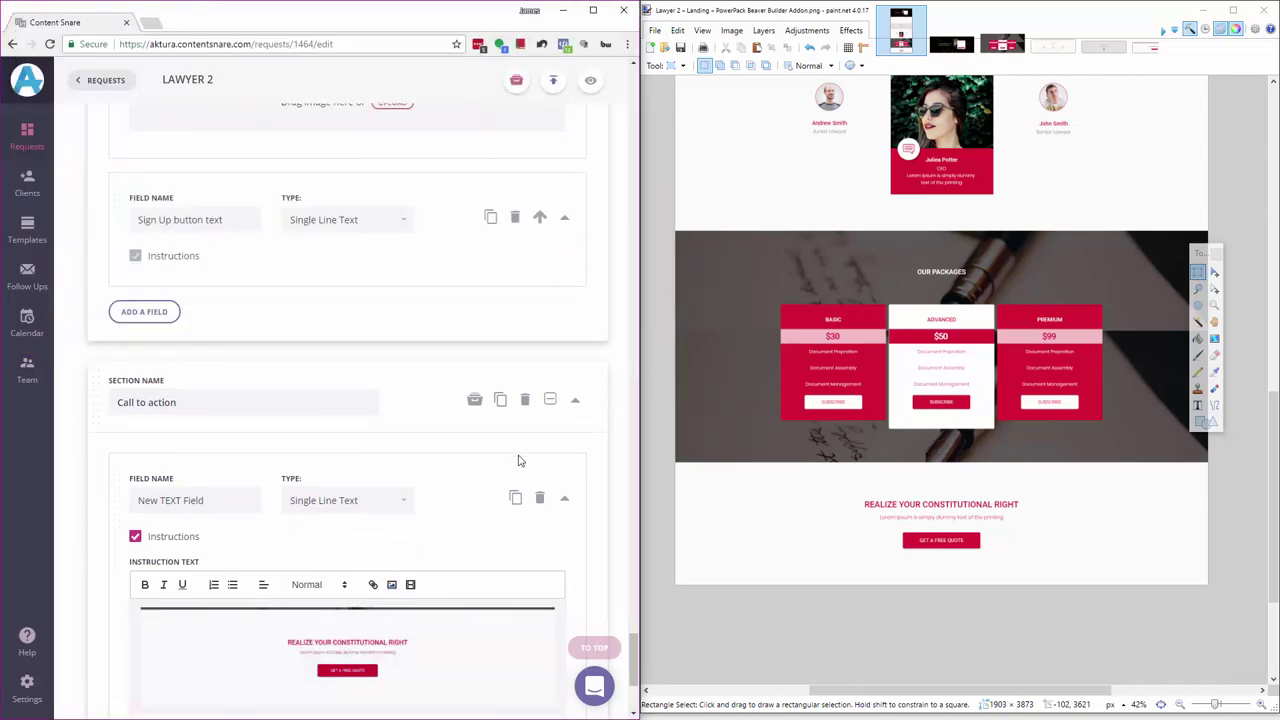
- Rename the Call to action section's first field as Call to action headline
{"action": "scroll", "coordinate": [517, 457], "scroll_direction": "down", "scroll_amount": 3}
{"action": "left_click_drag", "start_coordinate": [226, 240], "coordinate": [65, 228]}
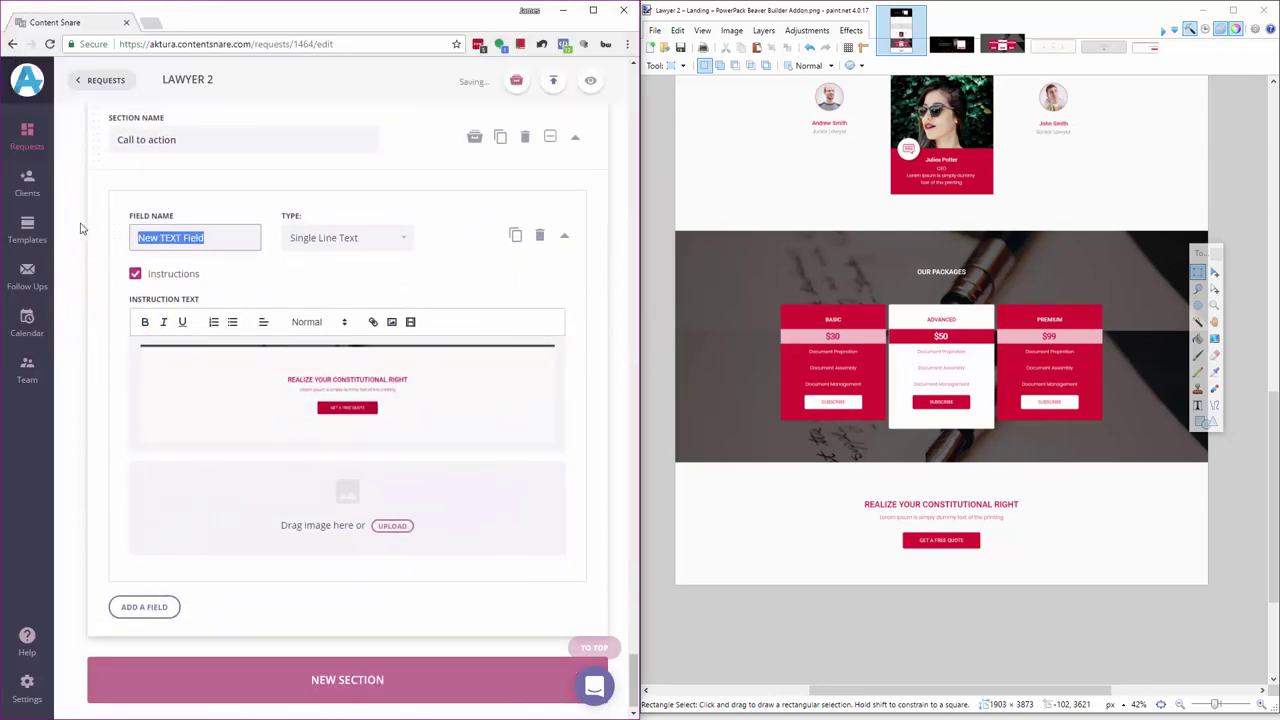
{"action": "type", "text": "Call to action headline"}
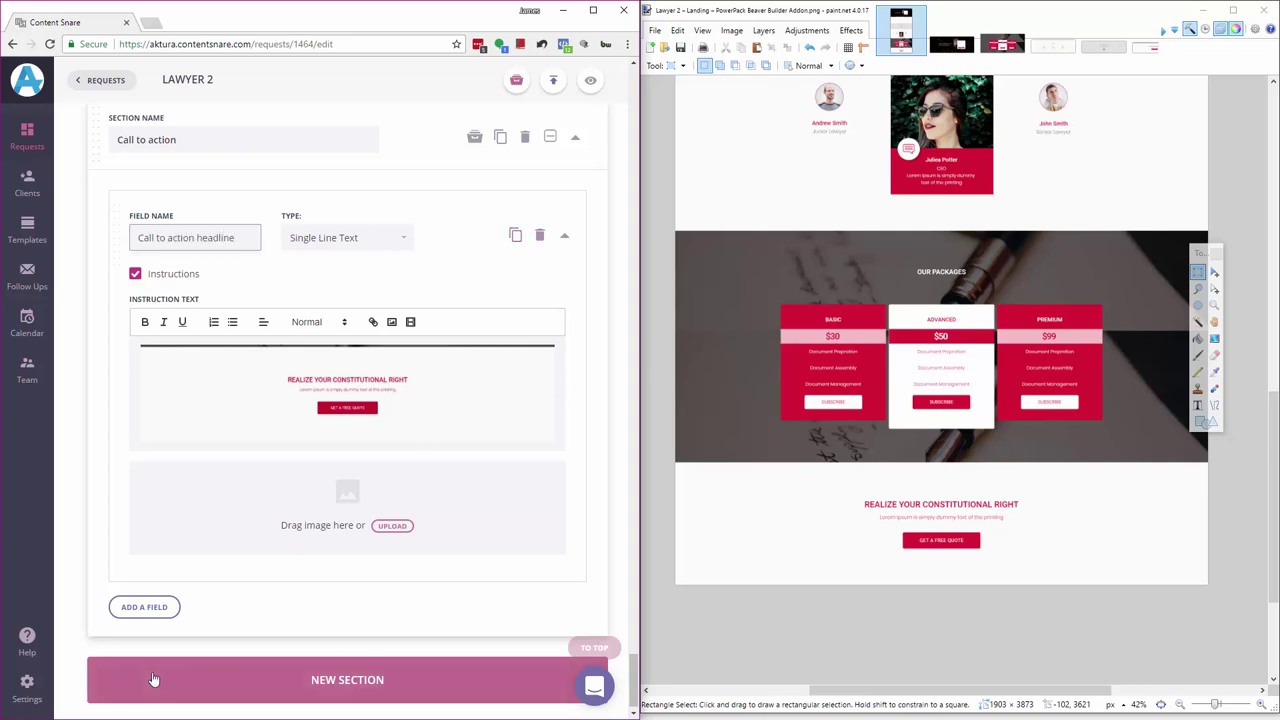
- Add two single line text fields to the Call to action section, named Subheadline and Button text
{"action": "left_click", "coordinate": [141, 608]}
{"action": "left_click", "coordinate": [175, 259]}
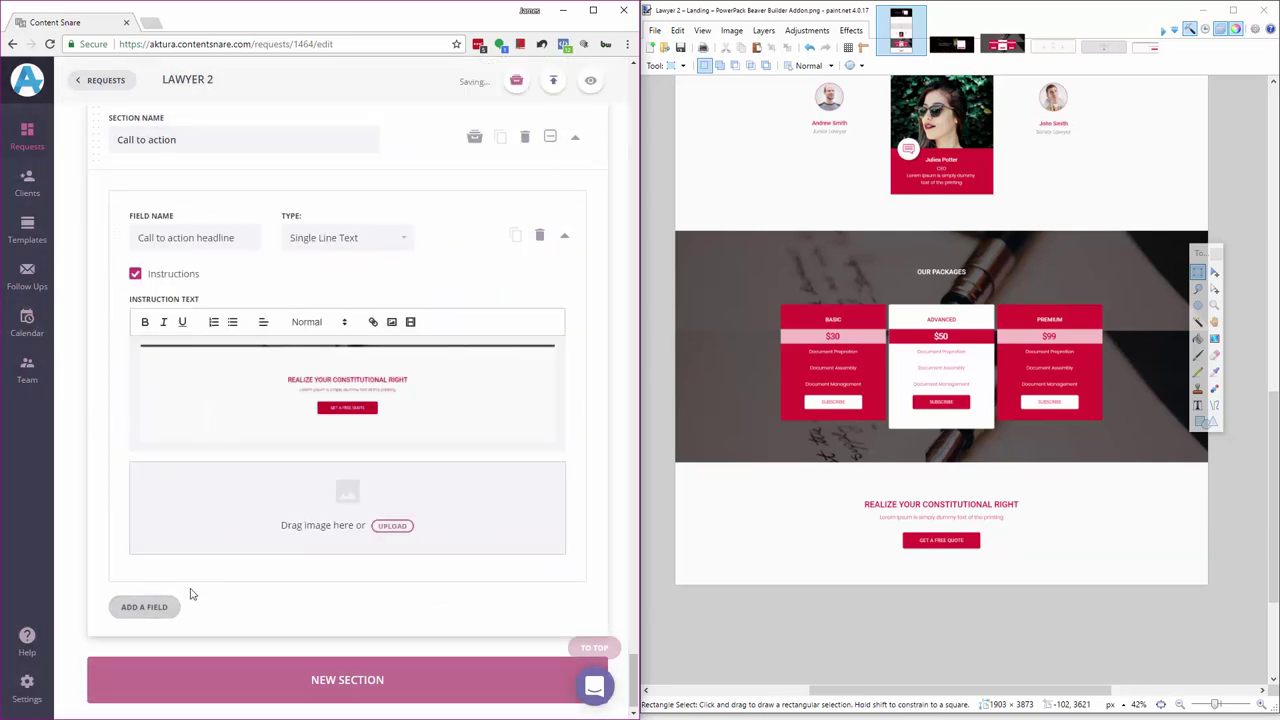
{"action": "type", "text": "Subheadline"}
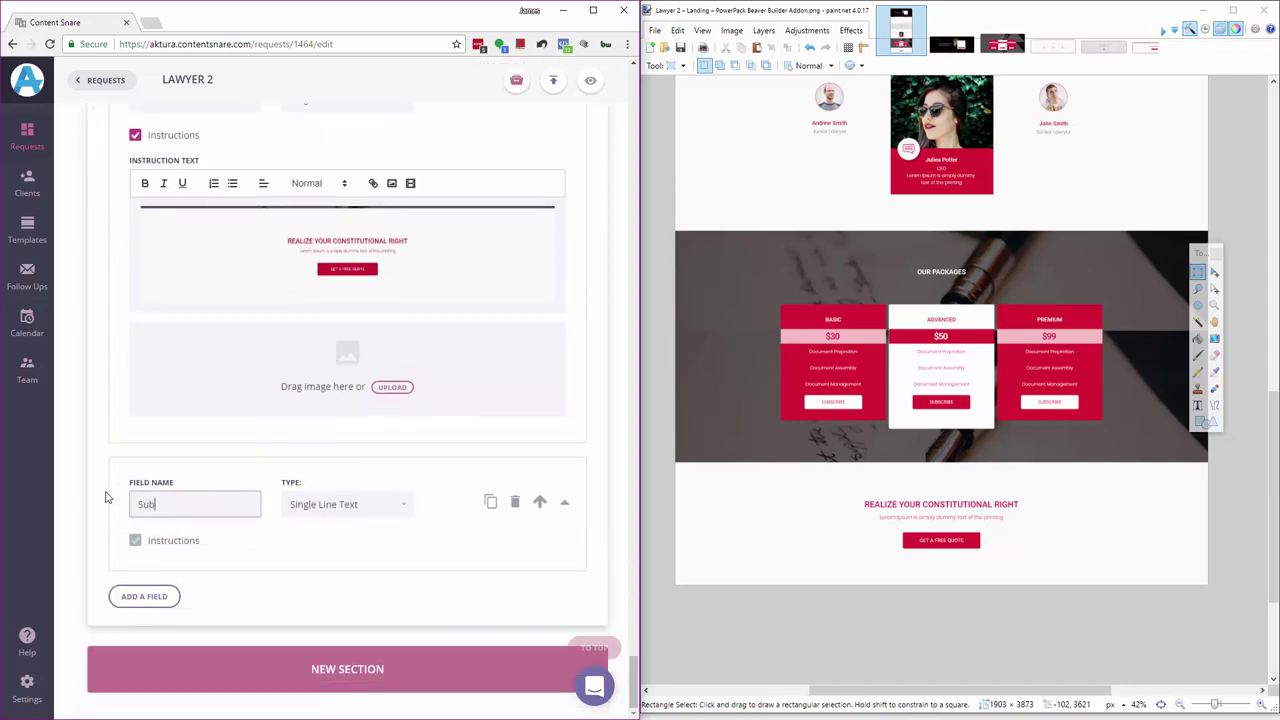
{"action": "left_click", "coordinate": [155, 597]}
{"action": "left_click", "coordinate": [150, 256]}
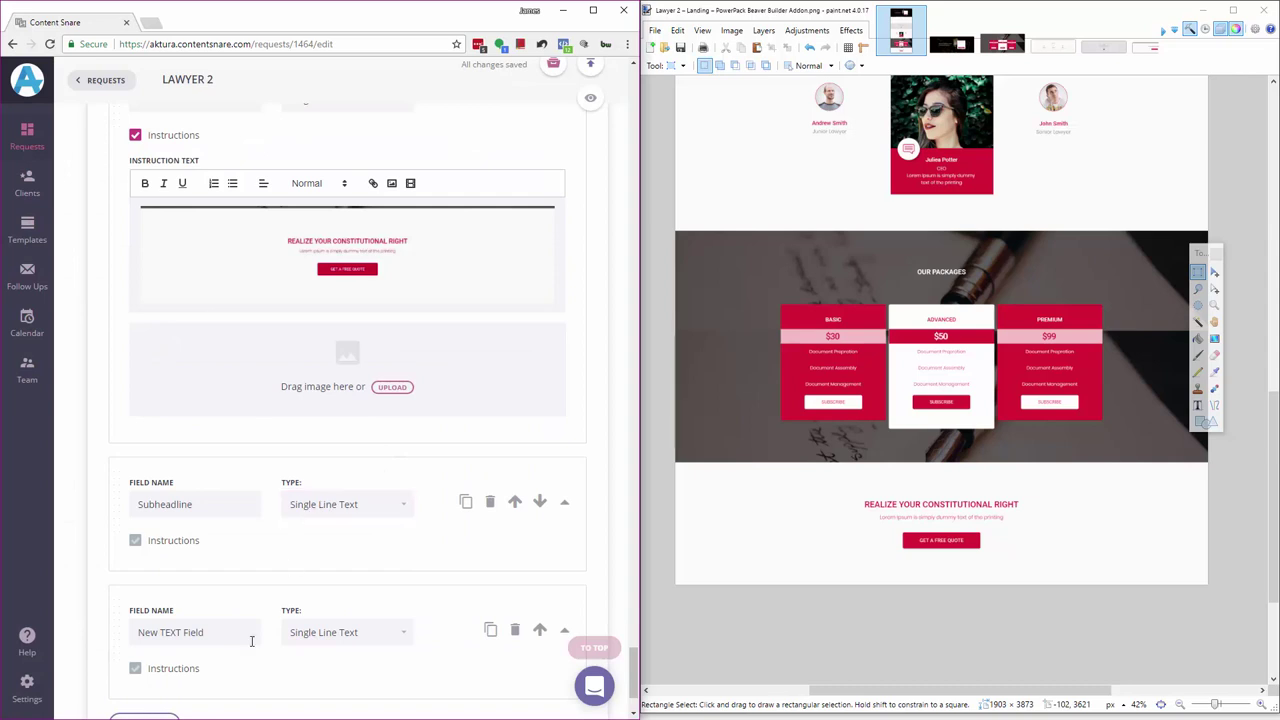
{"action": "type", "text": "Button text"}
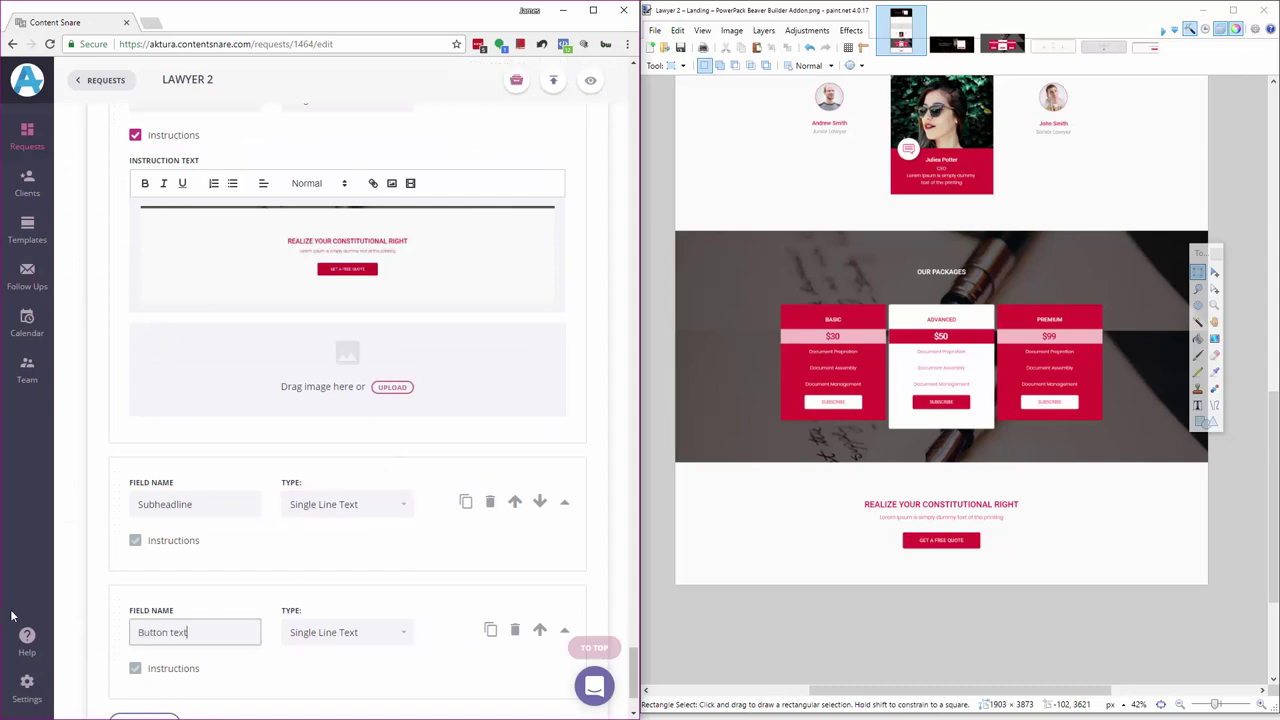
- Add a new section below Call to action and name it Footer
{"action": "scroll", "coordinate": [223, 489], "scroll_direction": "down", "scroll_amount": 2}
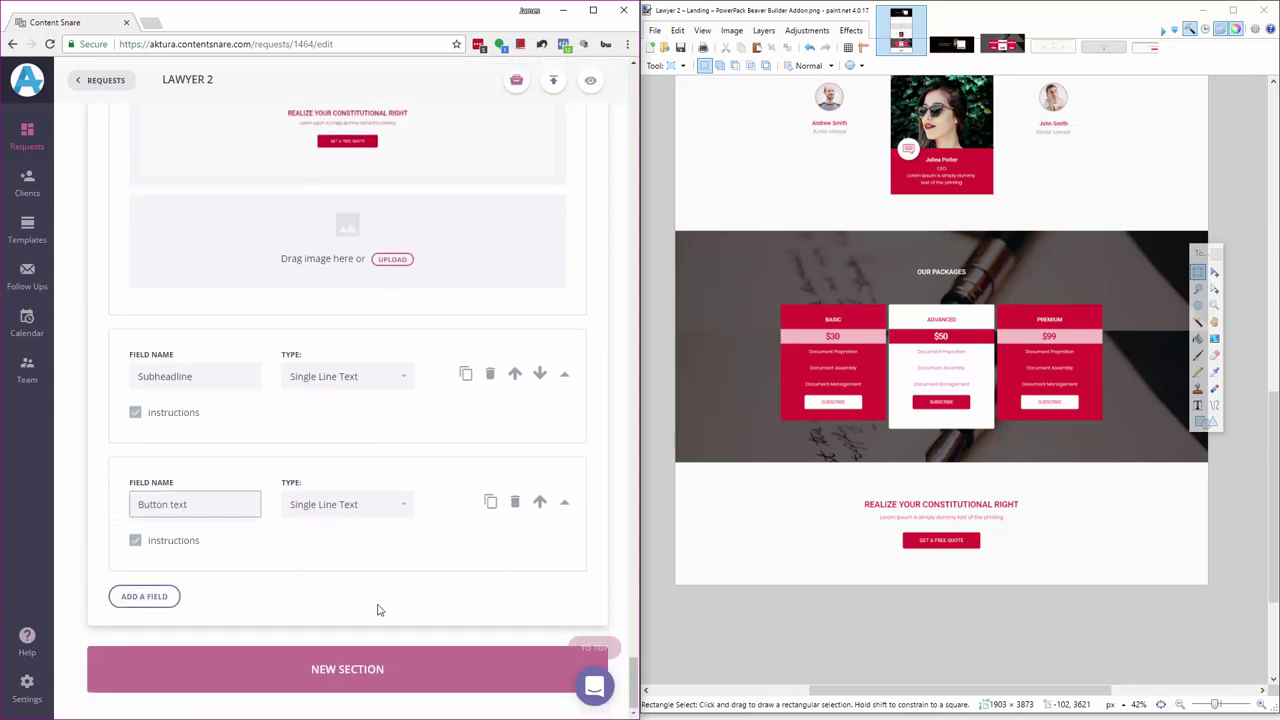
{"action": "left_click", "coordinate": [391, 663]}
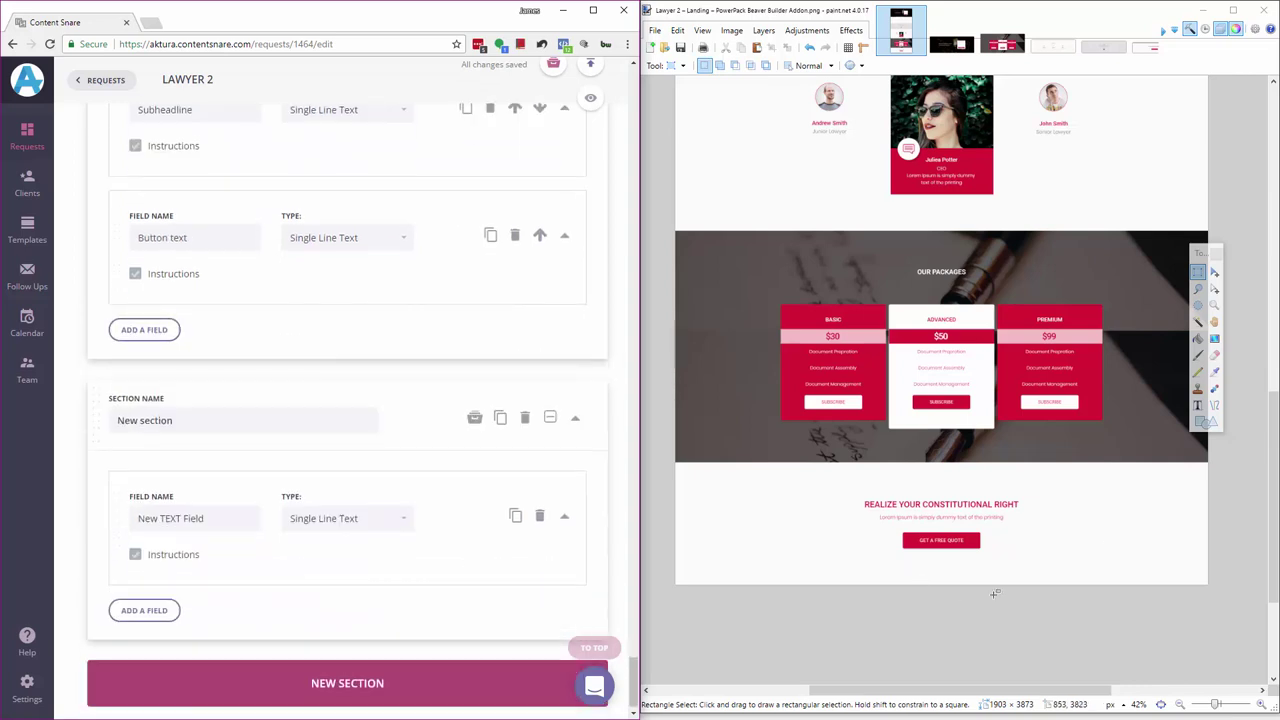
{"action": "left_click", "coordinate": [170, 402]}
{"action": "type", "text": "Footer"}
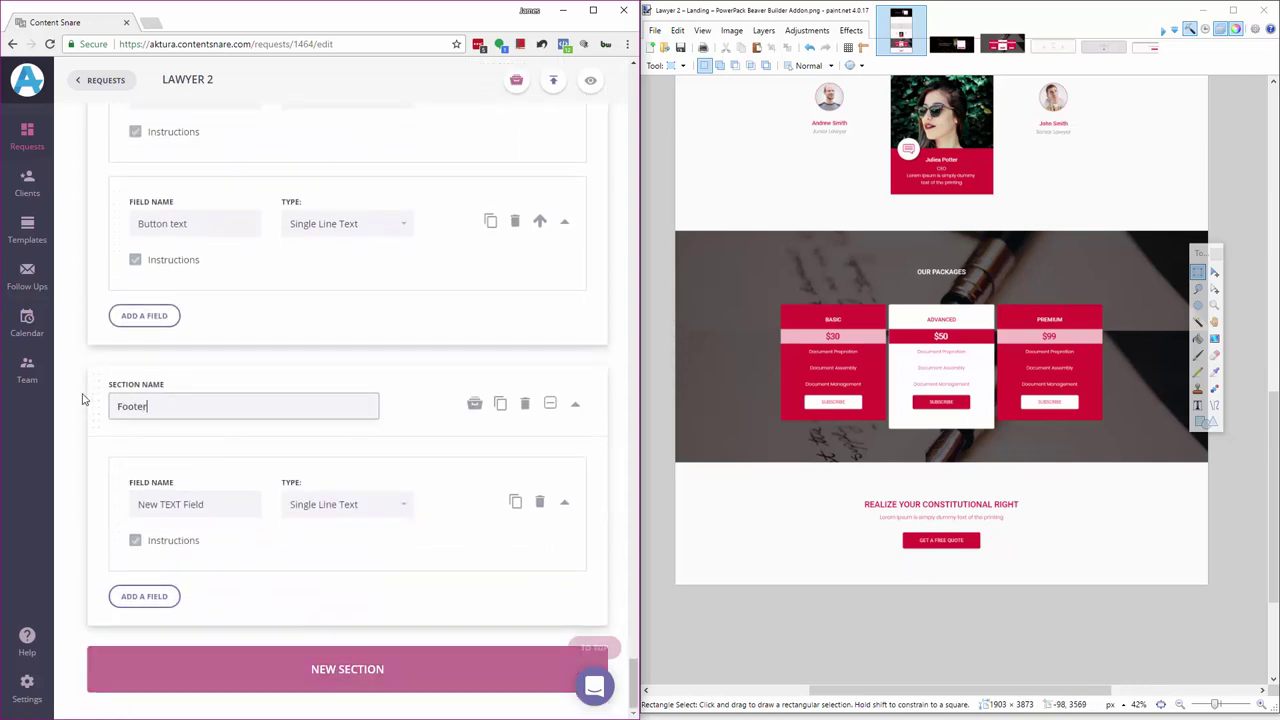
- Rename the Footer section's first field as Contact Info and set its type to Formatted Text
{"action": "left_click", "coordinate": [239, 513]}
{"action": "left_click", "coordinate": [220, 504]}
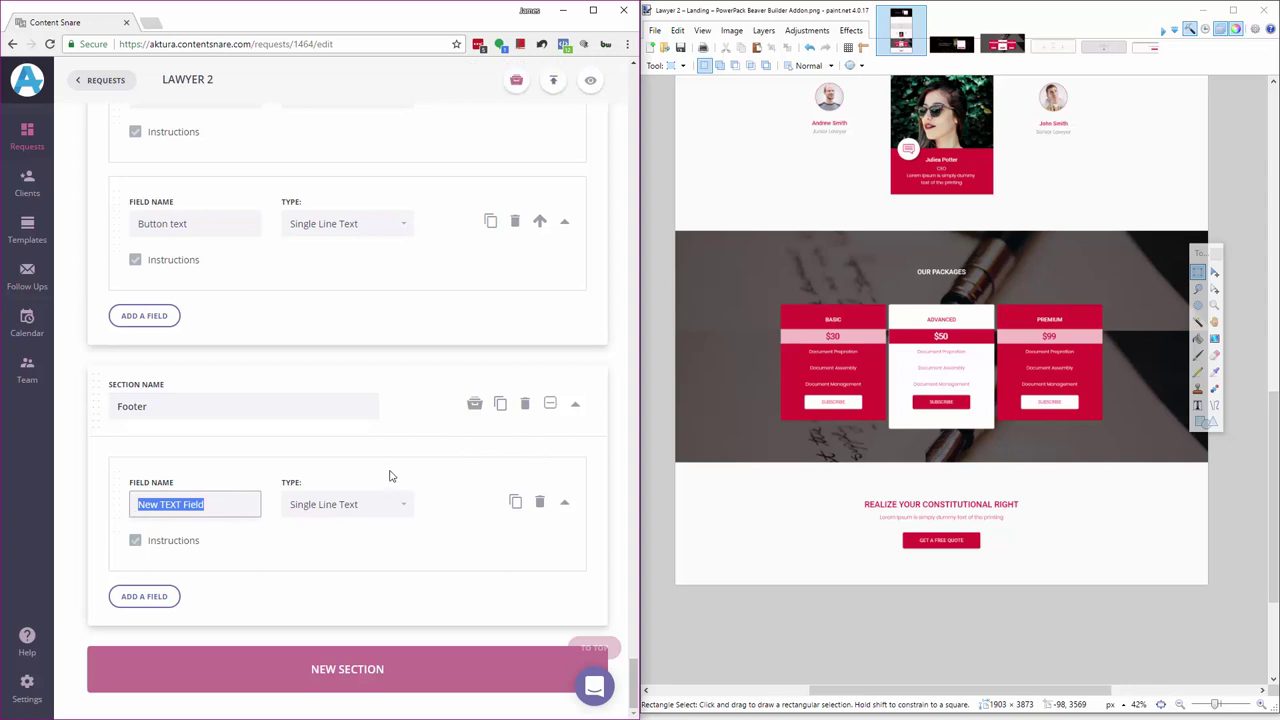
{"action": "type", "text": "Contact Info"}
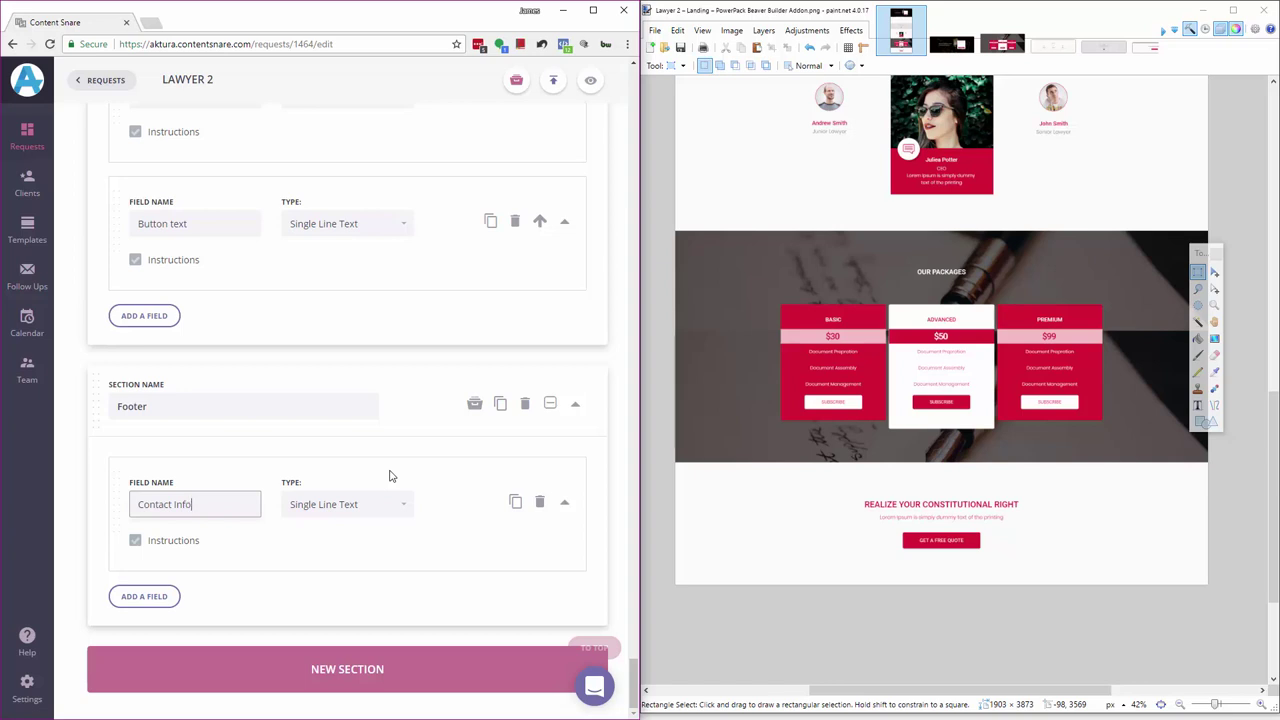
{"action": "left_click", "coordinate": [386, 509]}
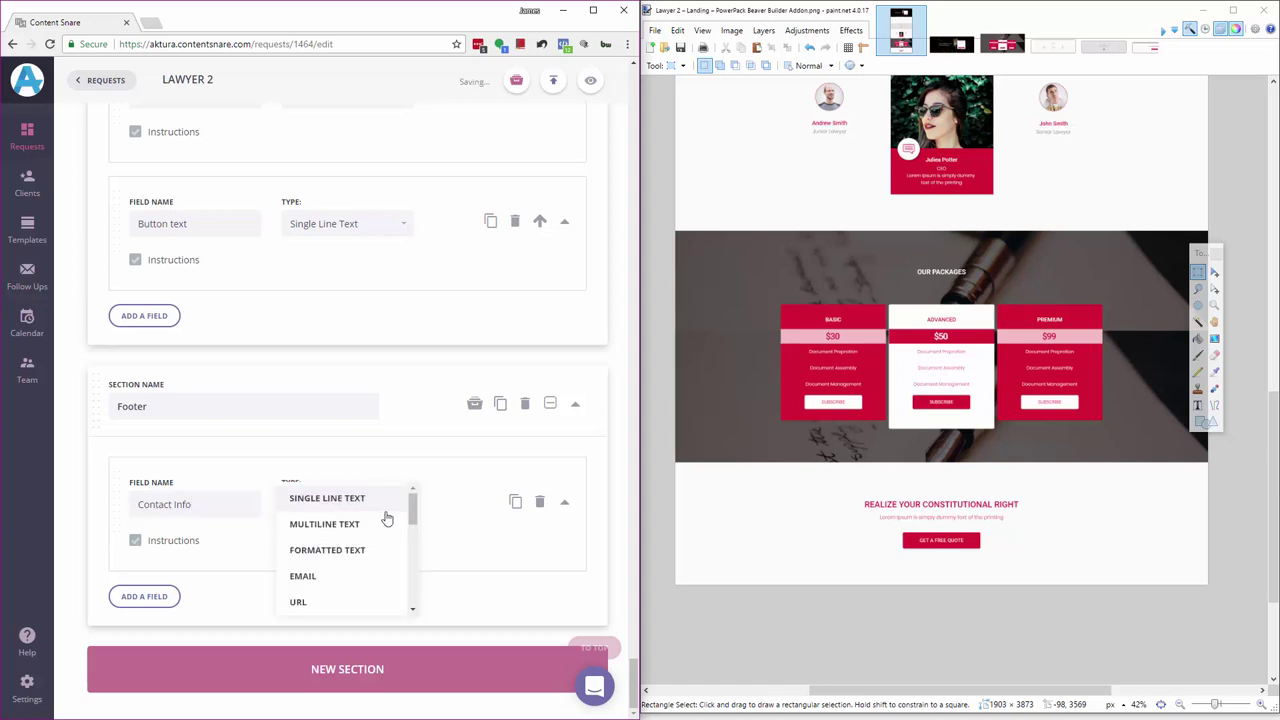
{"action": "left_click", "coordinate": [411, 510]}
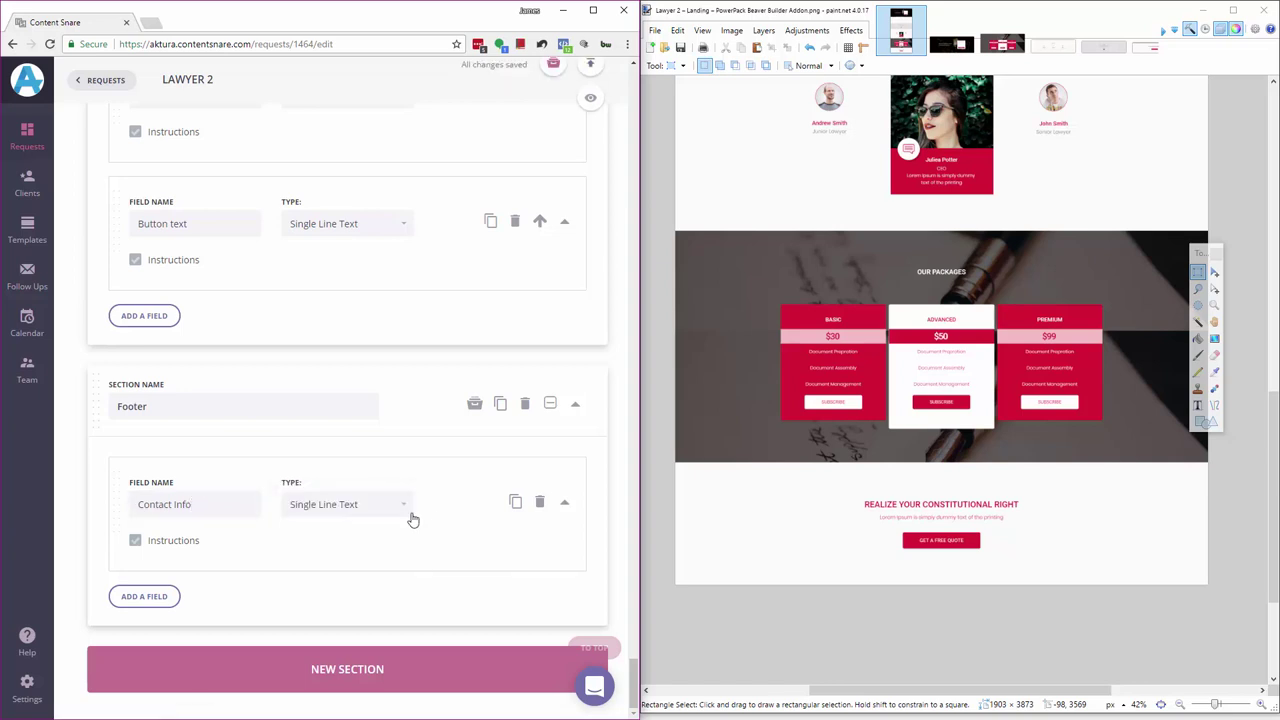
{"action": "left_click", "coordinate": [409, 514]}
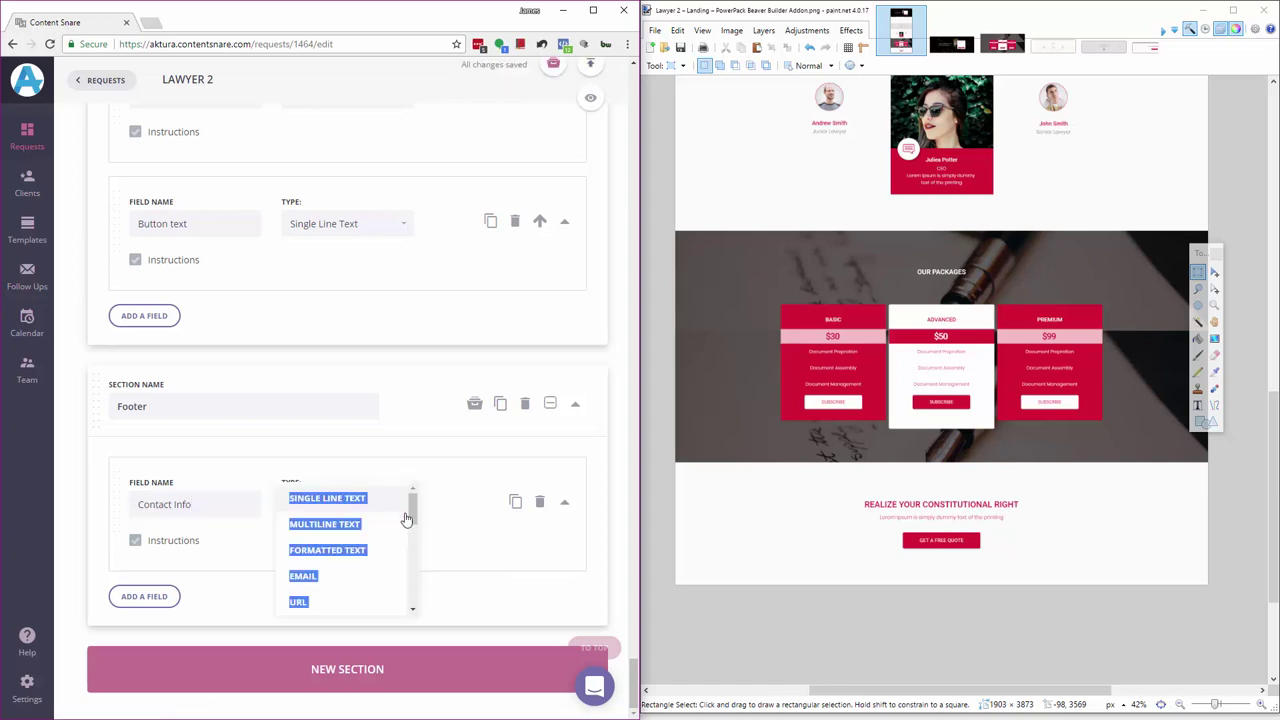
{"action": "left_click", "coordinate": [358, 550]}
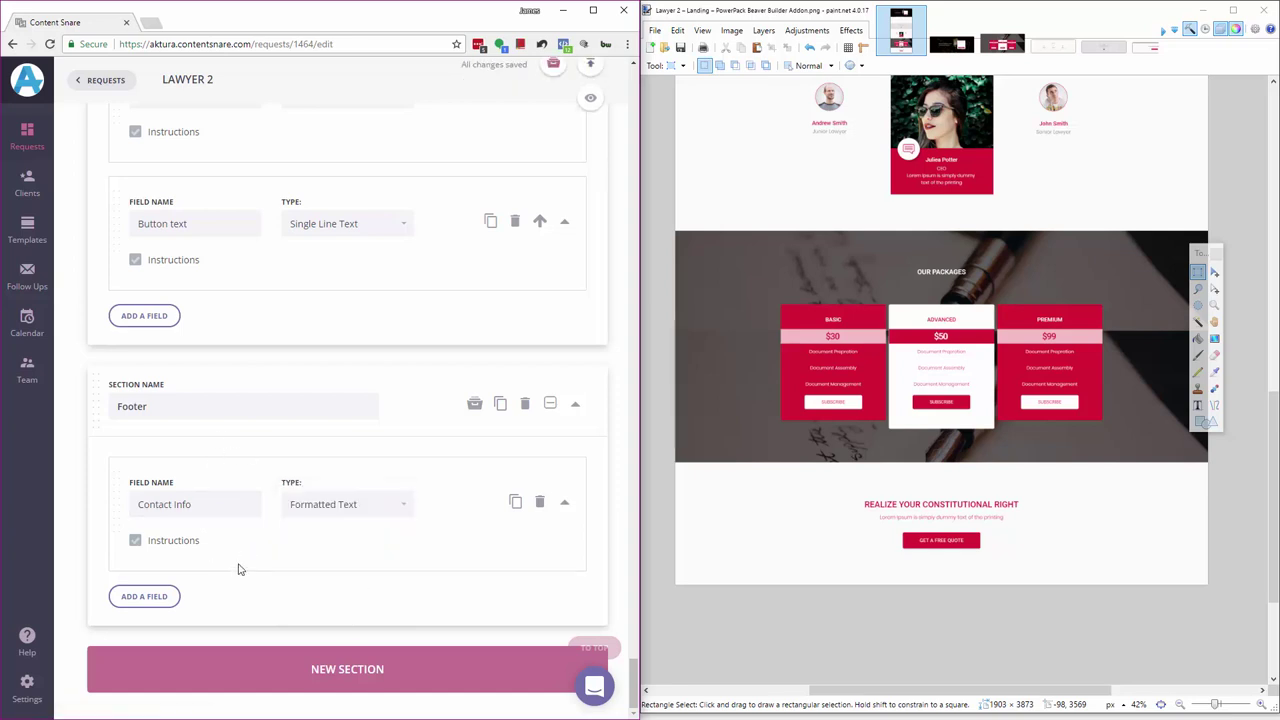
{"action": "left_click", "coordinate": [687, 573]}
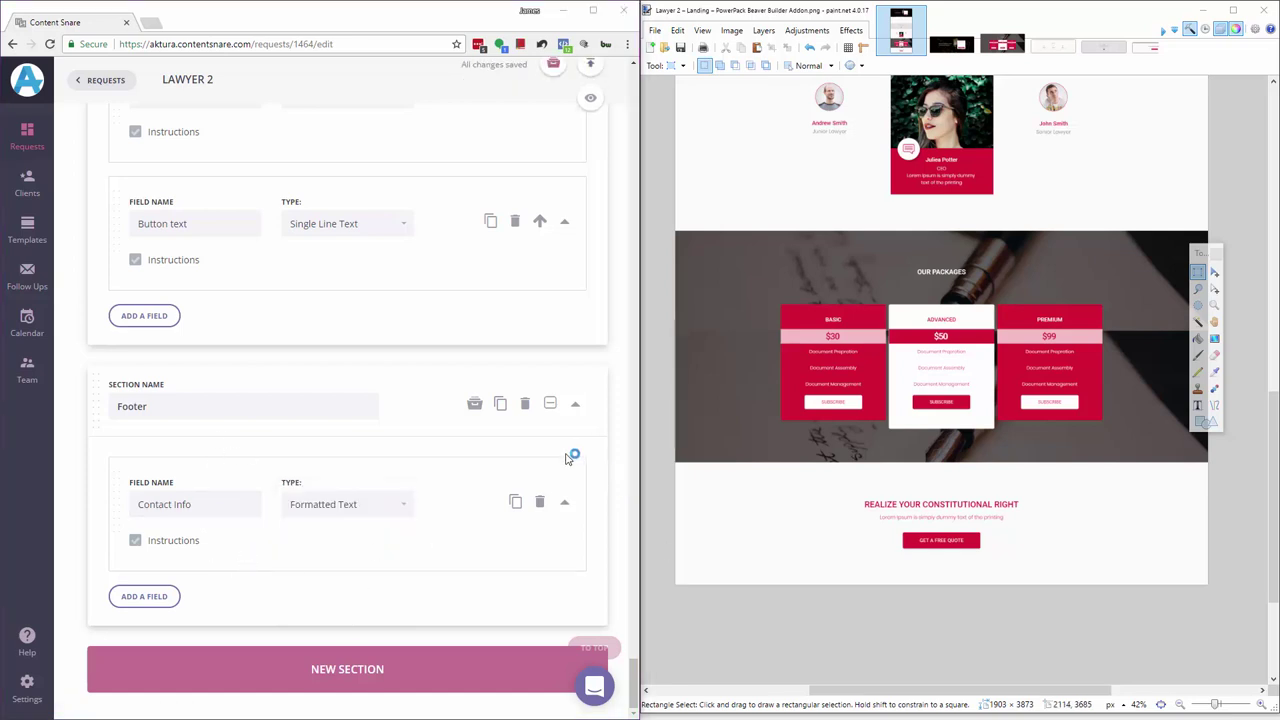
- Add a formatted text field below Contact Info and name it Privacy Policy (optional)
{"action": "left_click", "coordinate": [144, 596]}
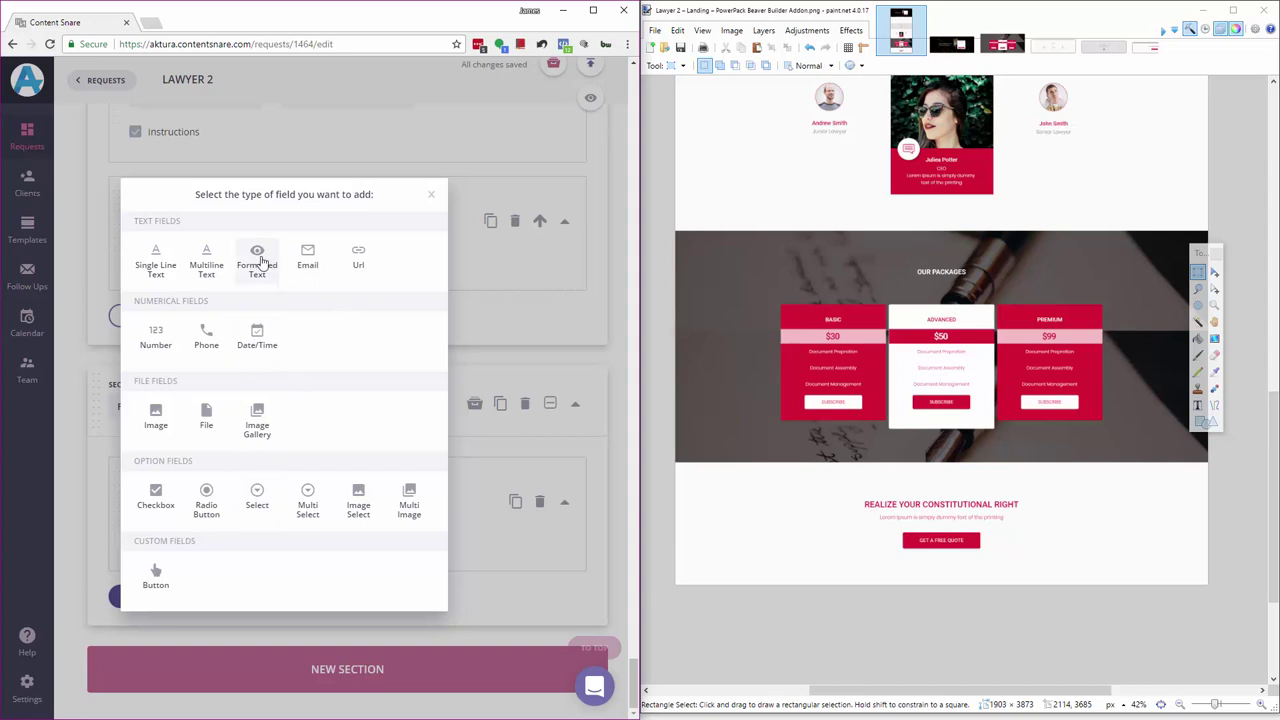
{"action": "left_click", "coordinate": [257, 260]}
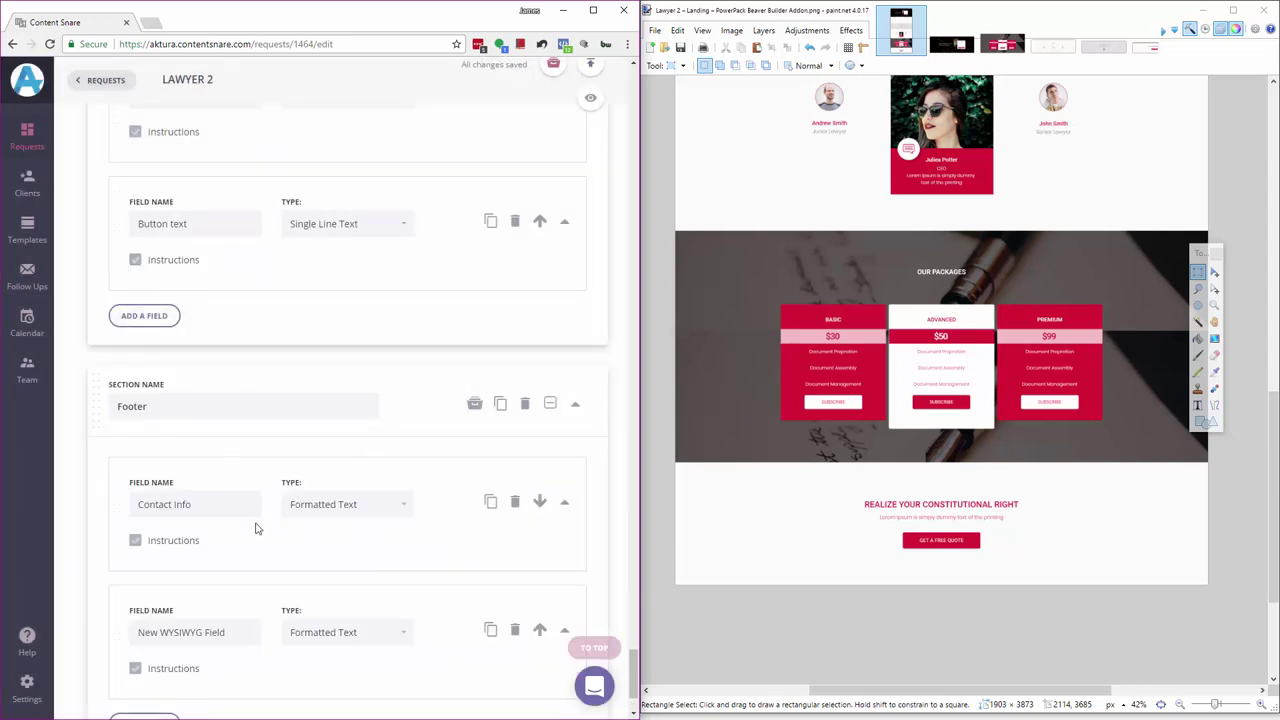
{"action": "type", "text": "Pr"}
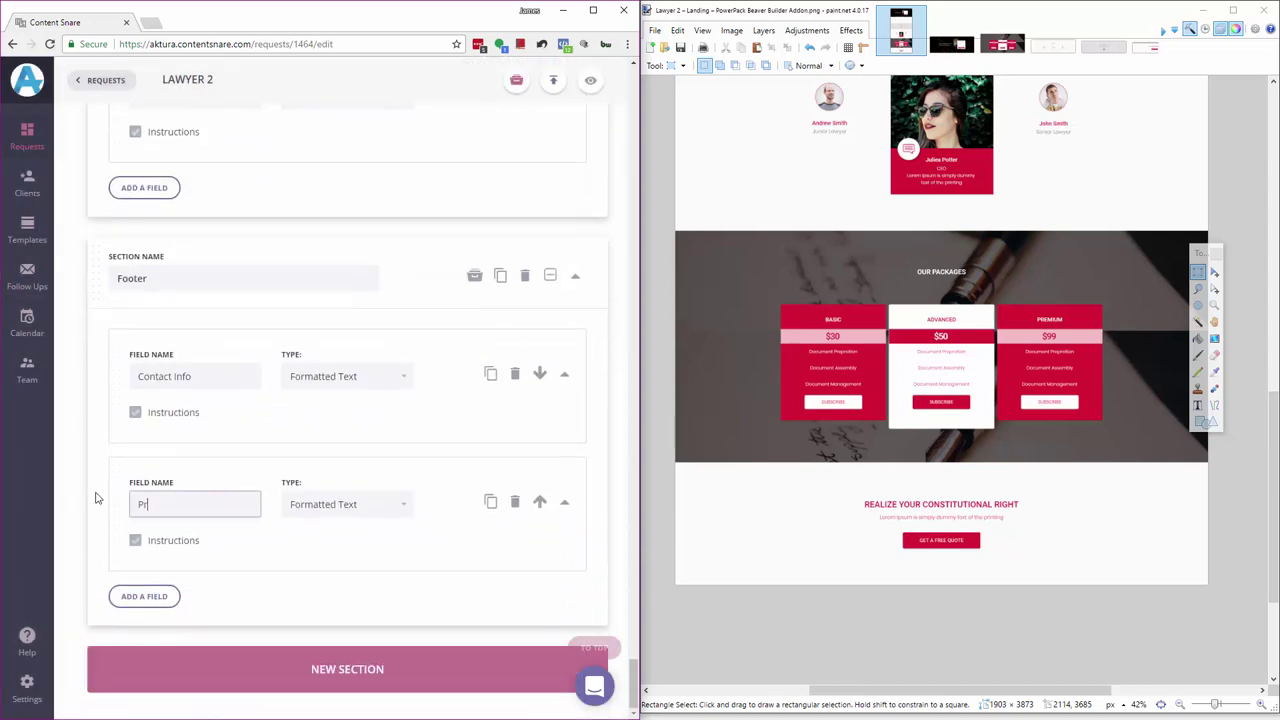
{"action": "type", "text": "ivacy Policy (optional"}
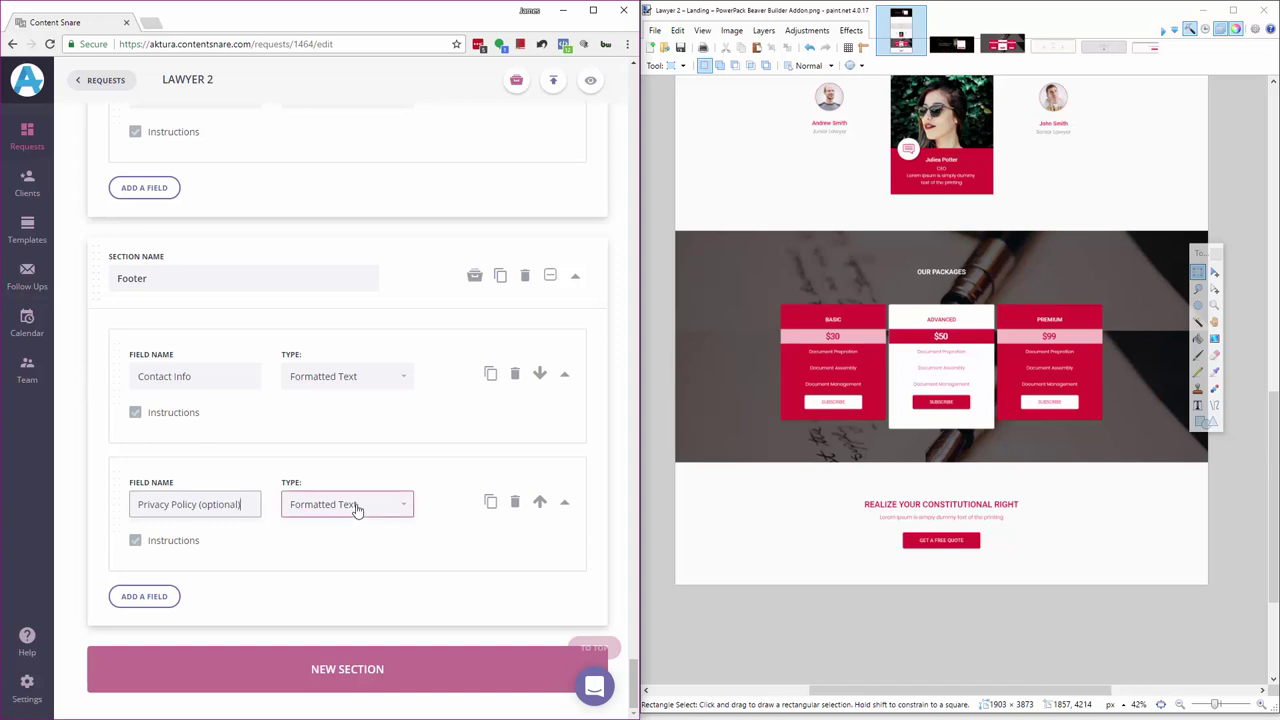
- Add a formatted text field below Privacy Policy and name it "Anything extra you would like in the footer?"
{"action": "left_click", "coordinate": [150, 596]}
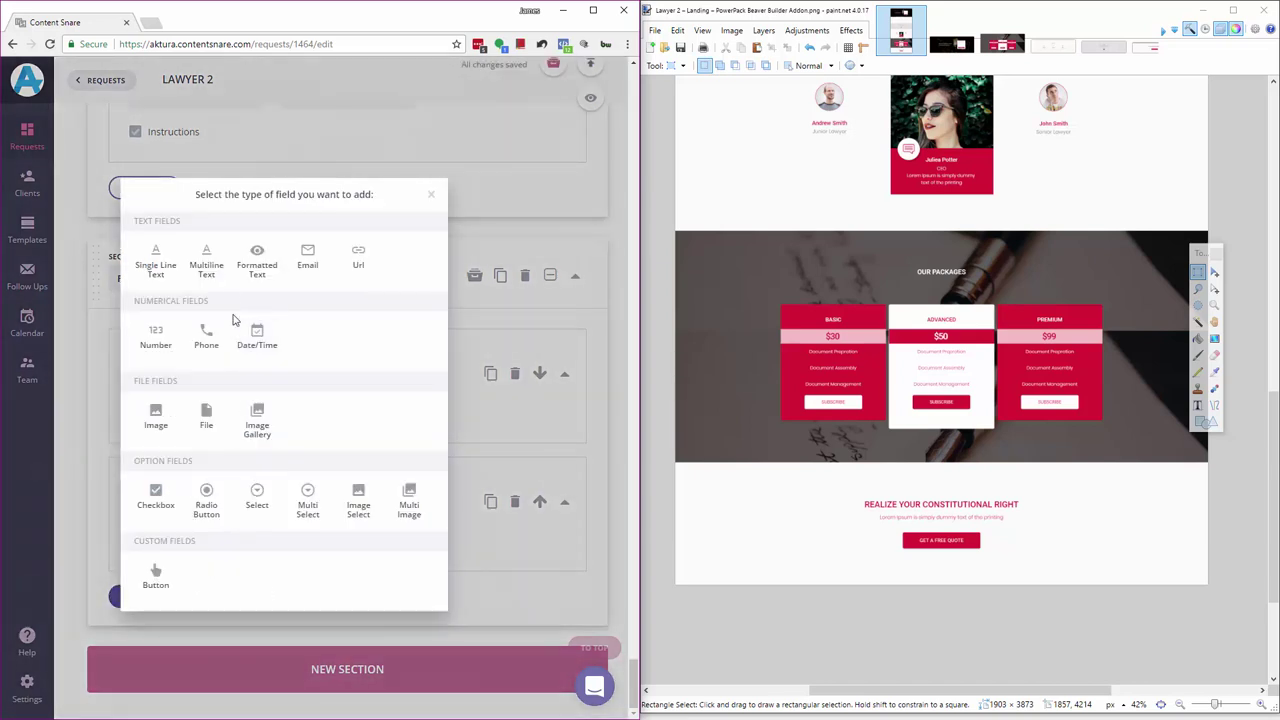
{"action": "left_click", "coordinate": [258, 262]}
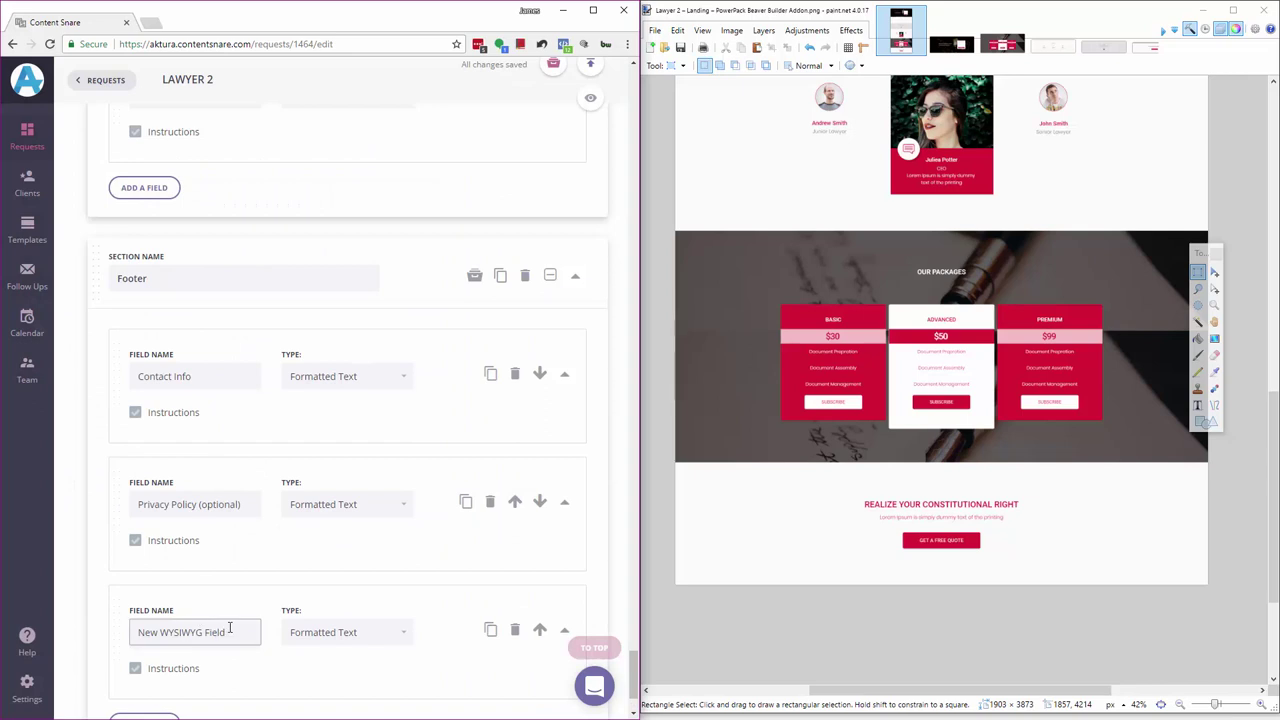
{"action": "type", "text": "Anyt"}
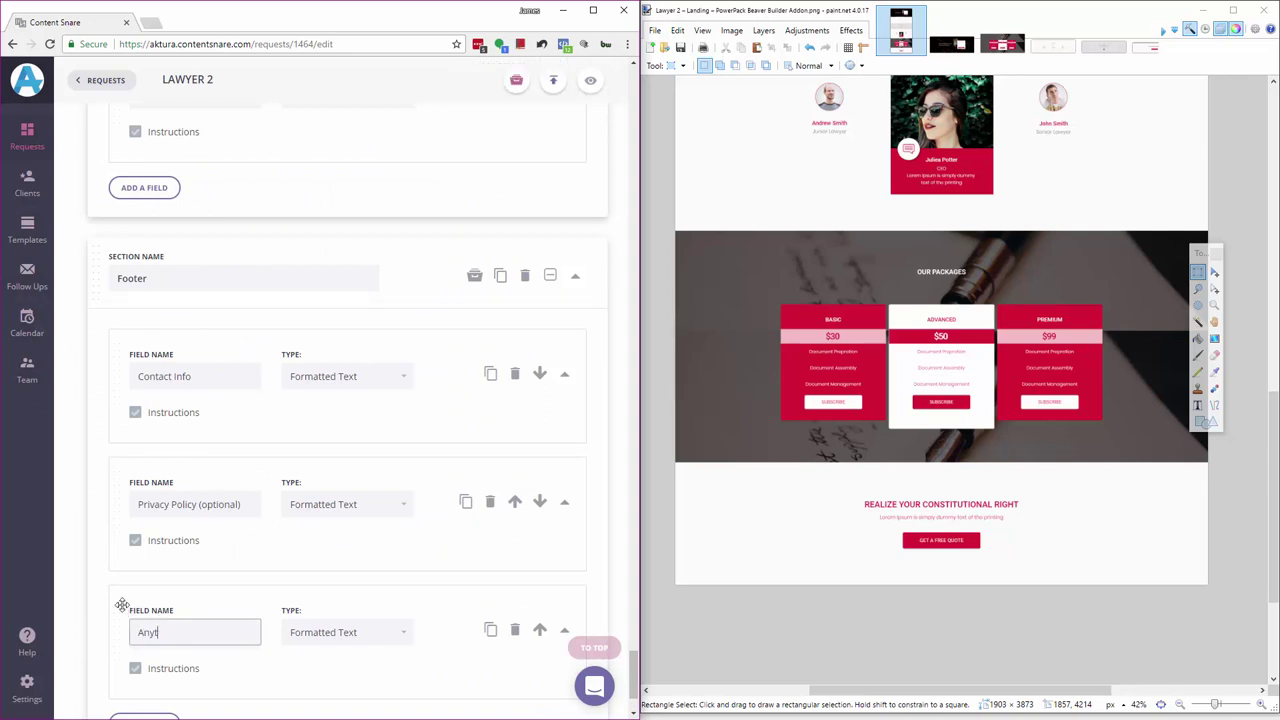
{"action": "type", "text": "hing extra you would like in the footer?"}
- Look back through the request from the Footer section to Request Details and check its save status
{"action": "scroll", "coordinate": [408, 508], "scroll_direction": "down", "scroll_amount": 2}
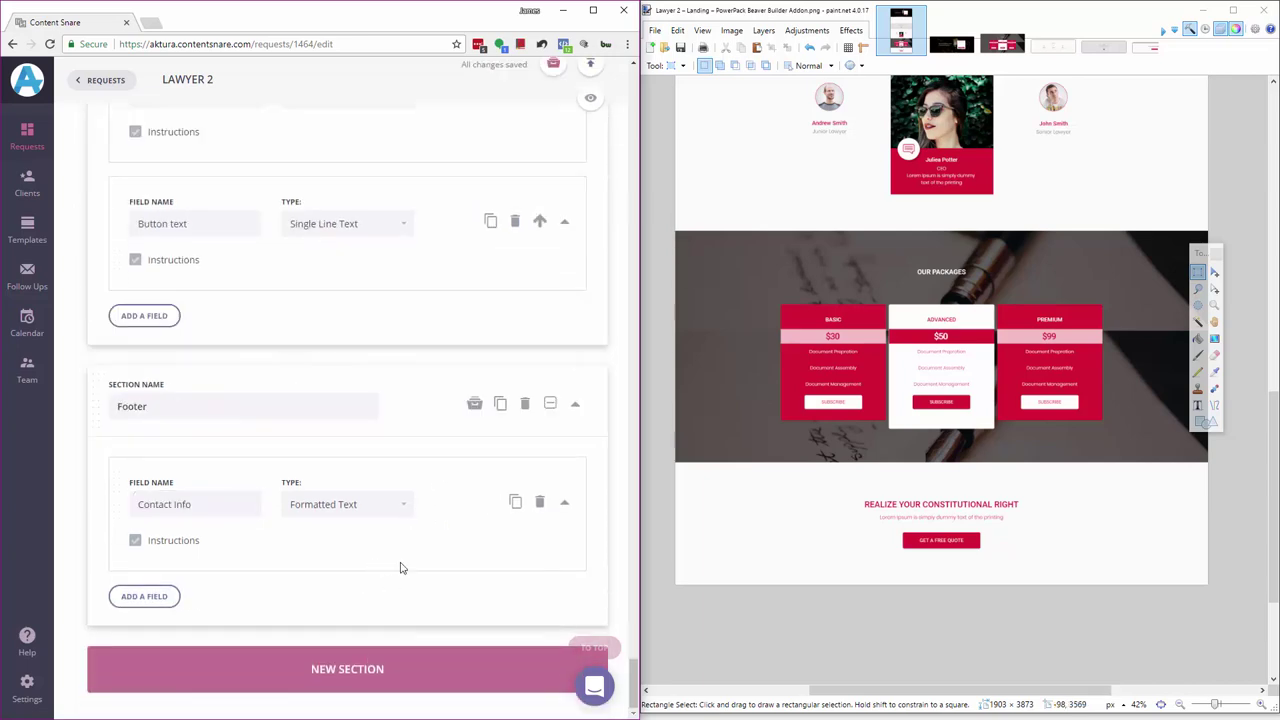
{"action": "scroll", "coordinate": [449, 378], "scroll_direction": "up", "scroll_amount": 10}
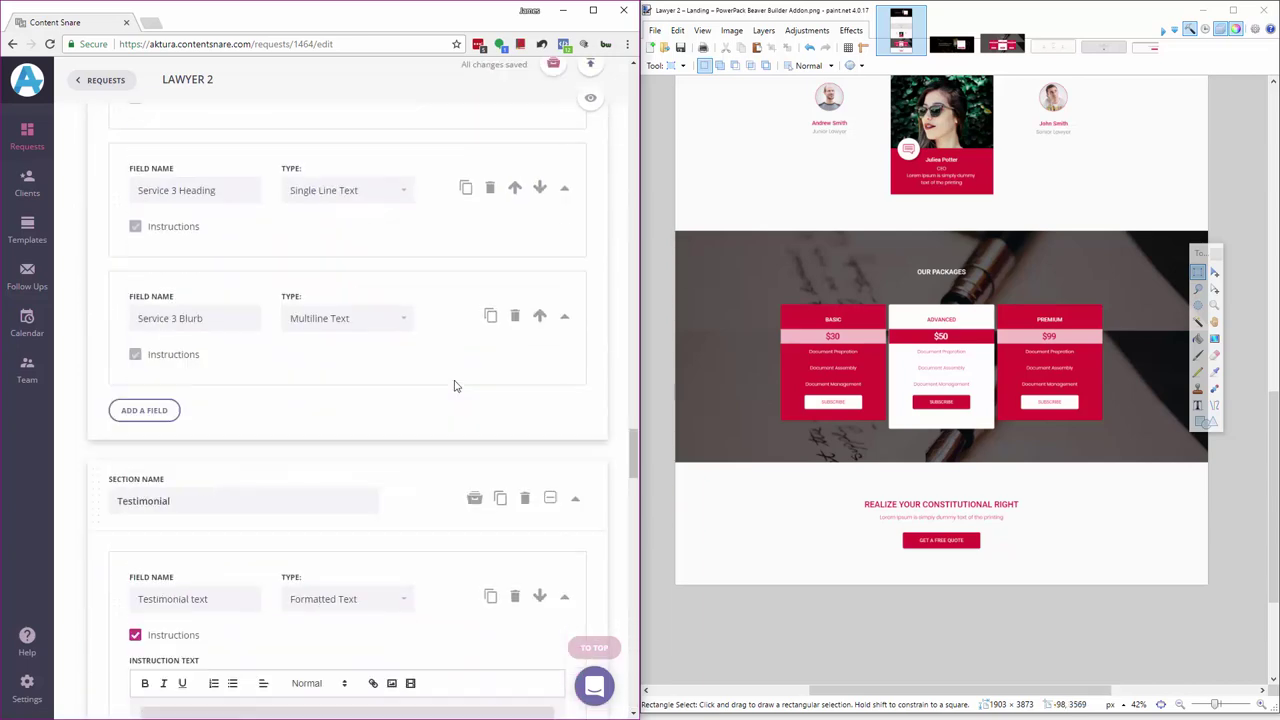
{"action": "scroll", "coordinate": [454, 386], "scroll_direction": "up", "scroll_amount": 15}
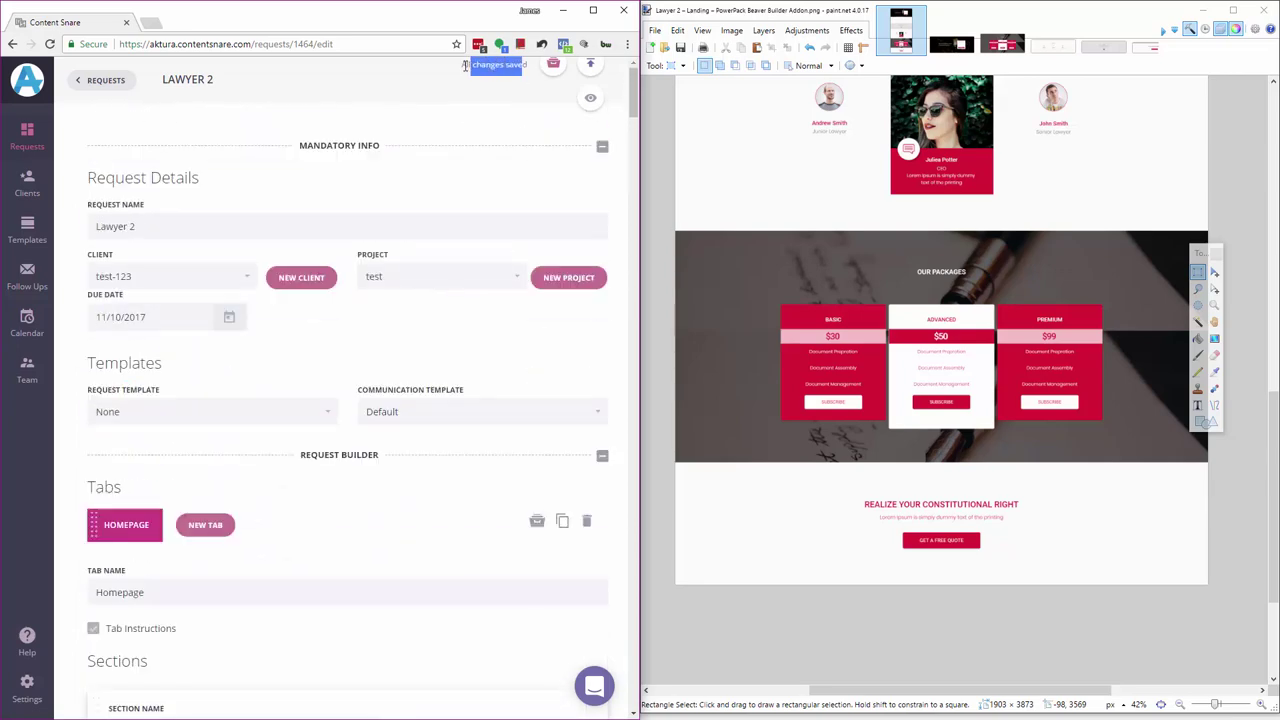